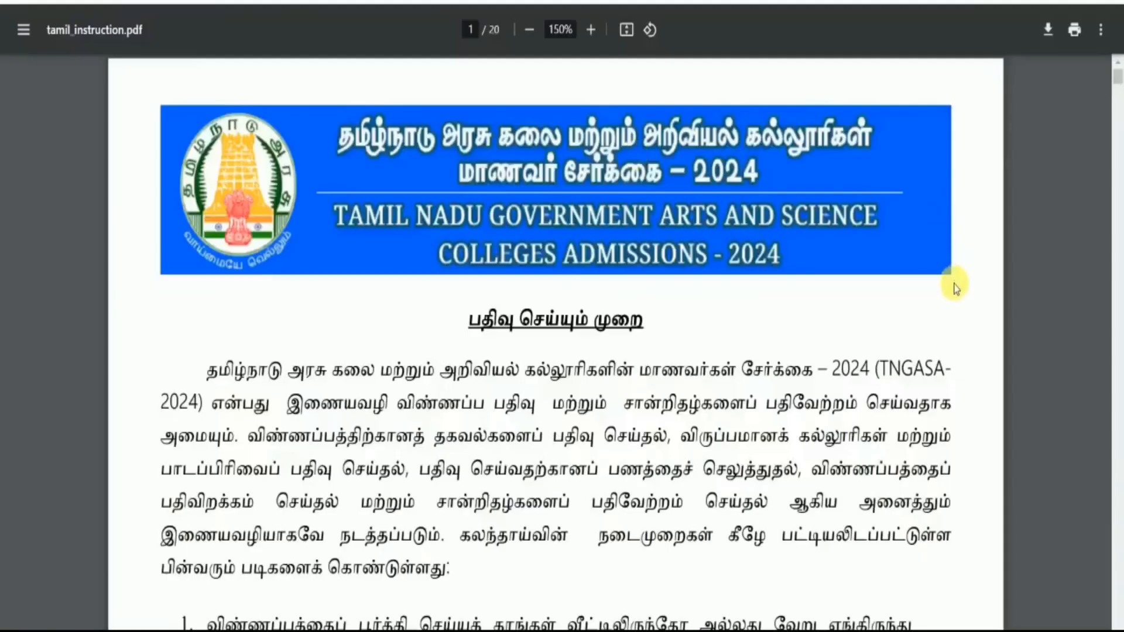
- Read tamil_instruction.pdf through to page 20, then return to the admissions home page tab
scroll(956, 288, "down", 3)
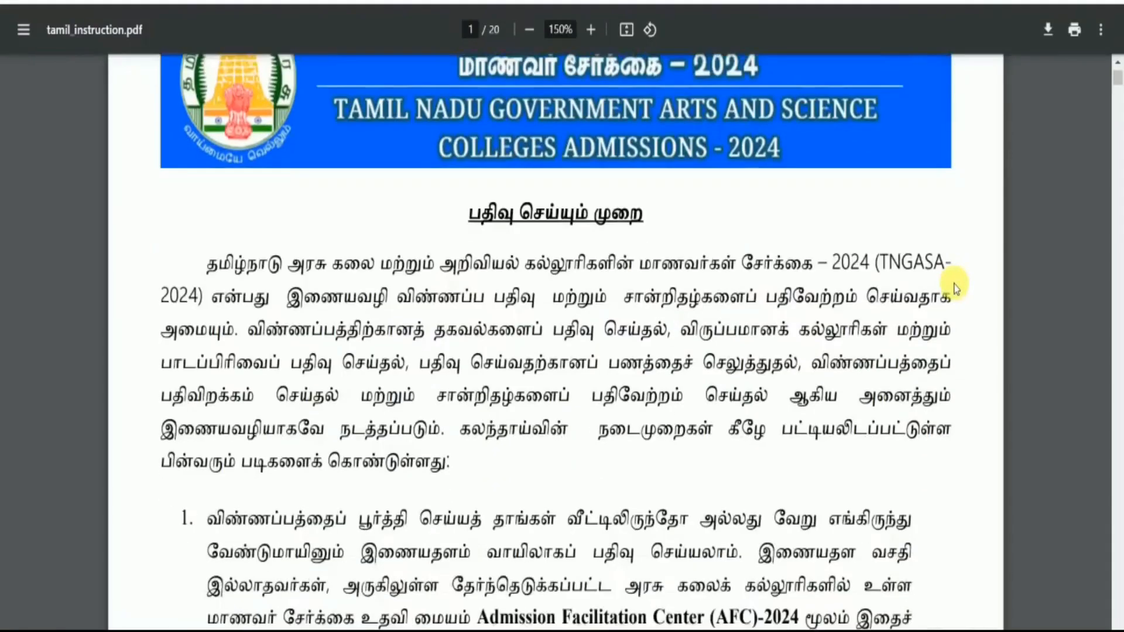
scroll(956, 288, "down", 5)
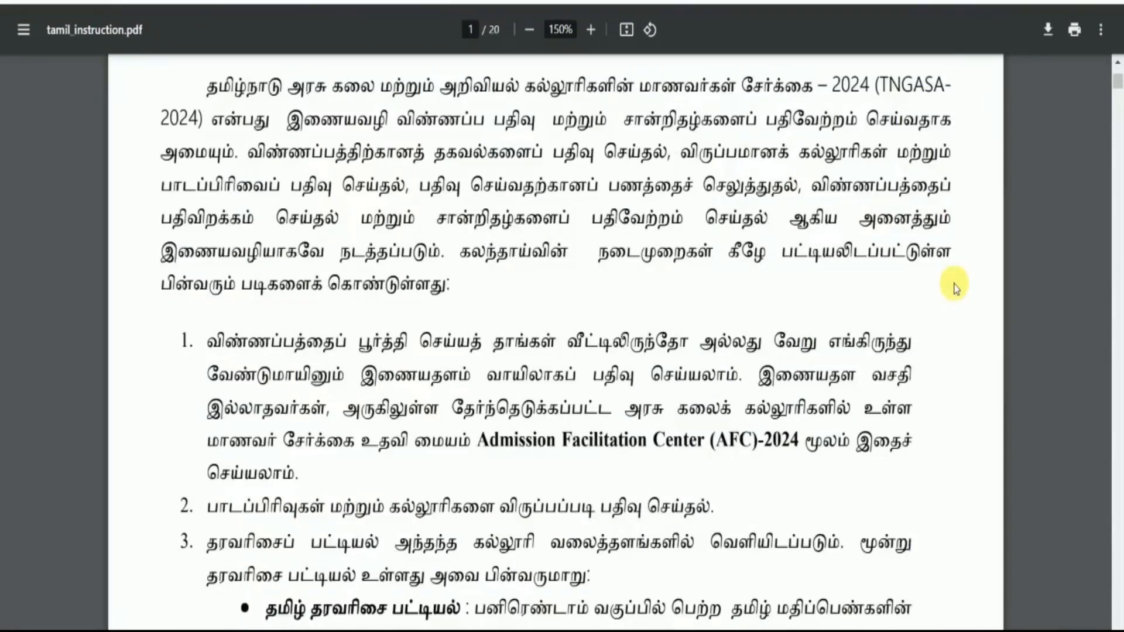
scroll(956, 288, "down", 10)
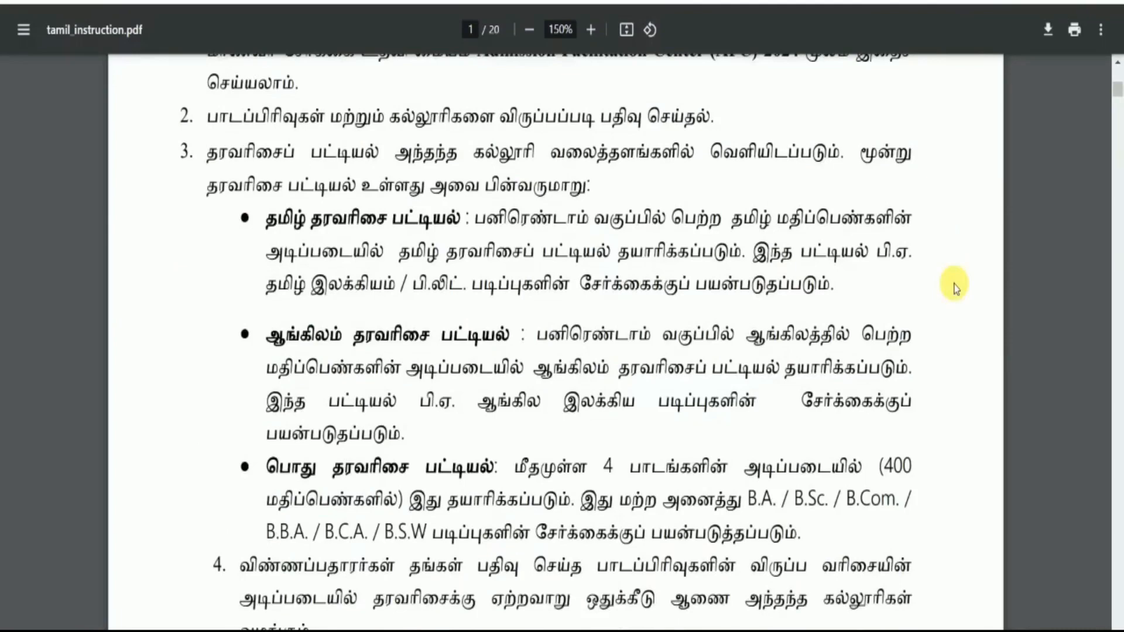
scroll(956, 288, "down", 1)
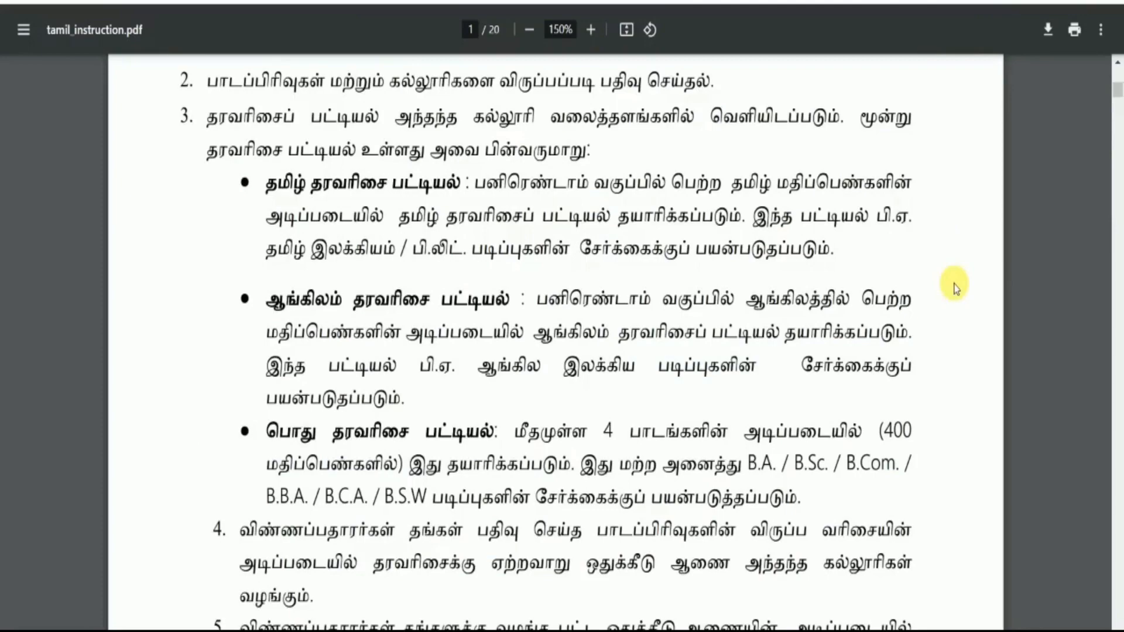
scroll(956, 288, "down", 6)
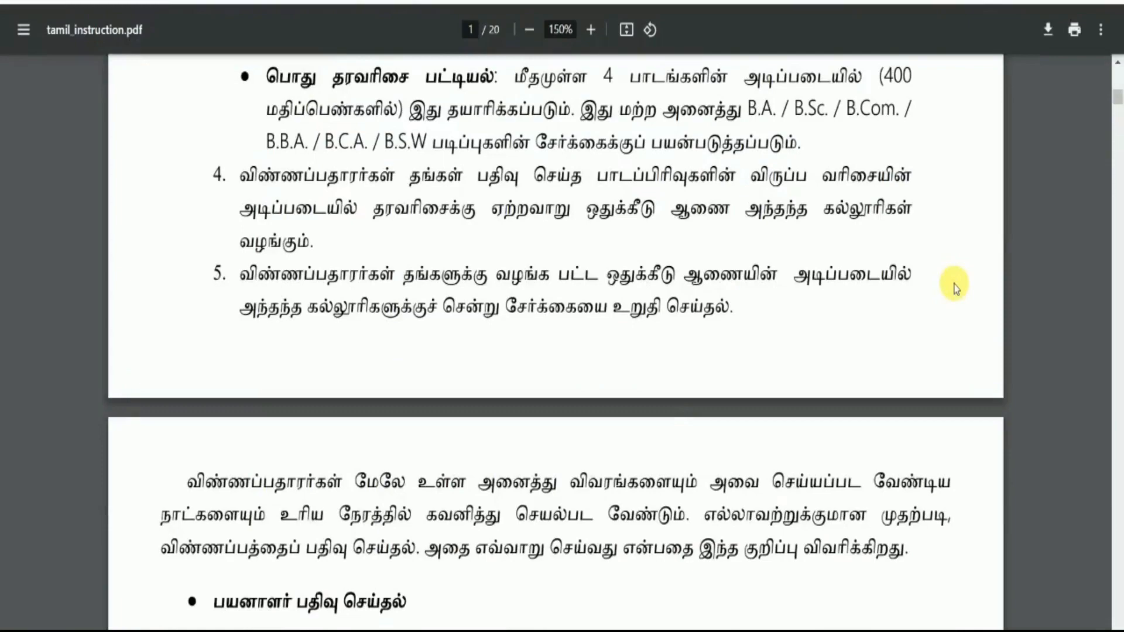
scroll(956, 288, "down", 14)
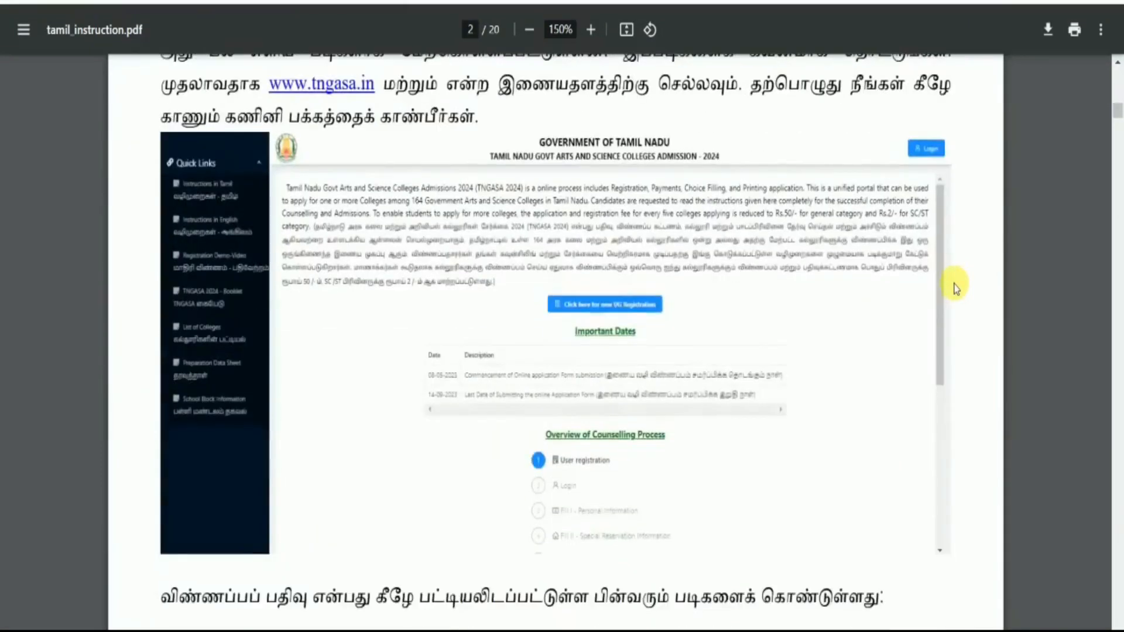
scroll(956, 288, "down", 18)
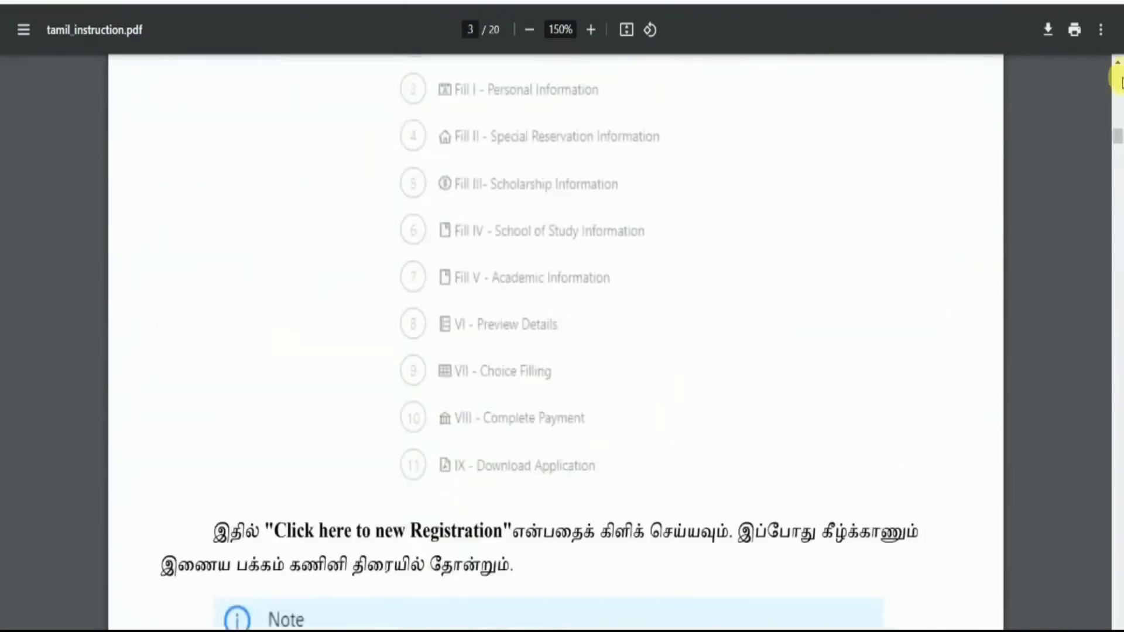
left_click_drag(1118, 135, 1118, 626)
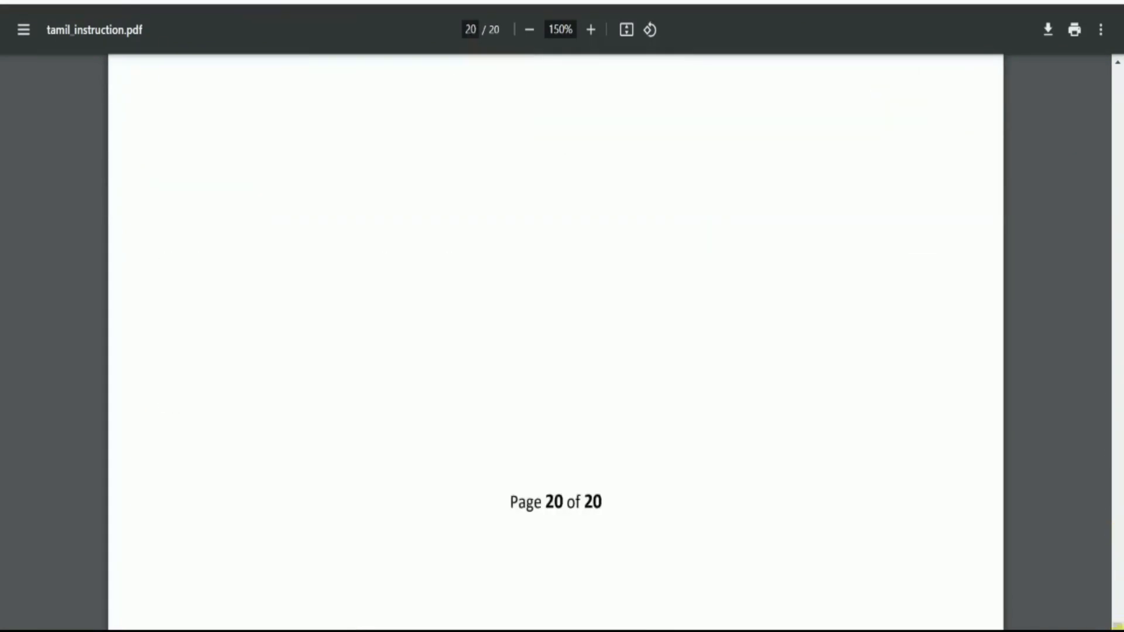
key("ctrl+shift+Tab")
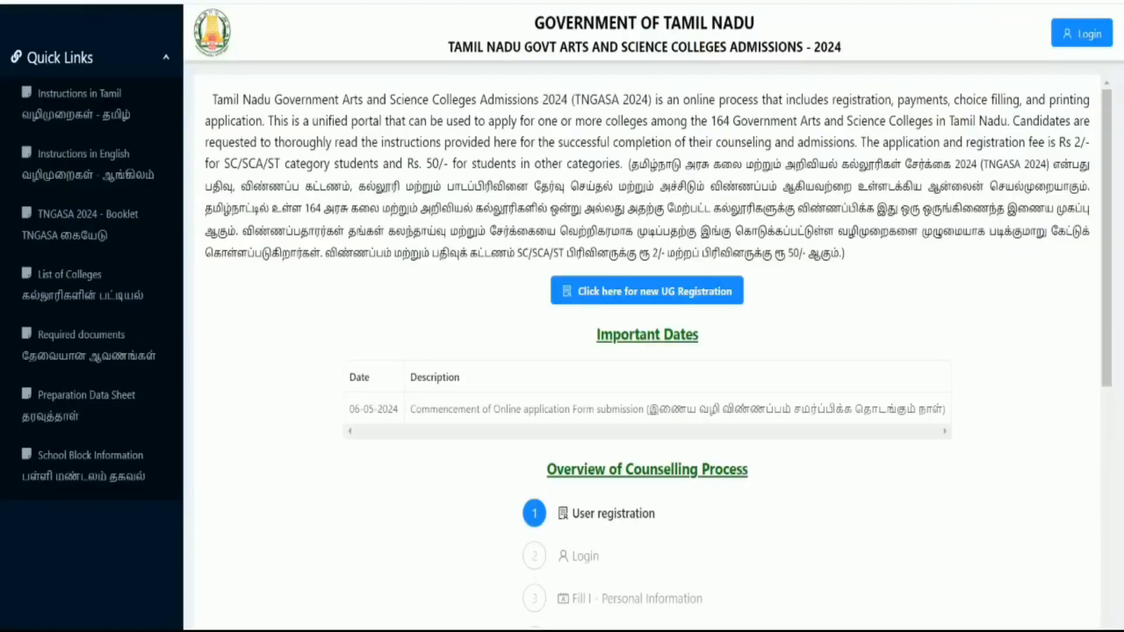
left_click(55, 156)
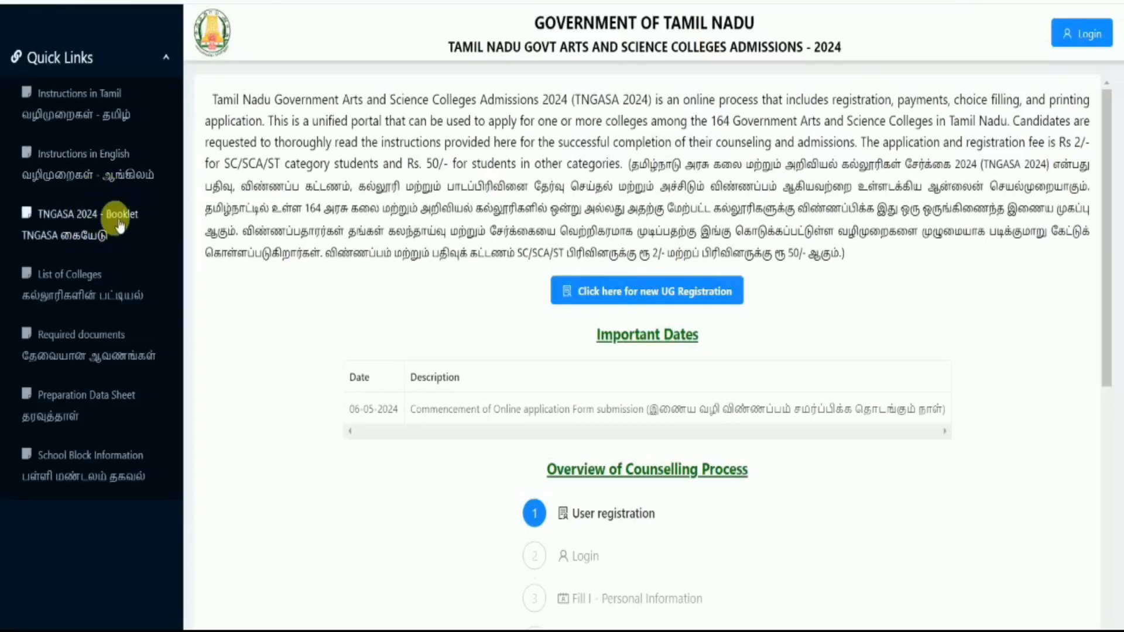
- Open tngasa_booklet.pdf and page through its notes and college lists to page 66
left_click(120, 226)
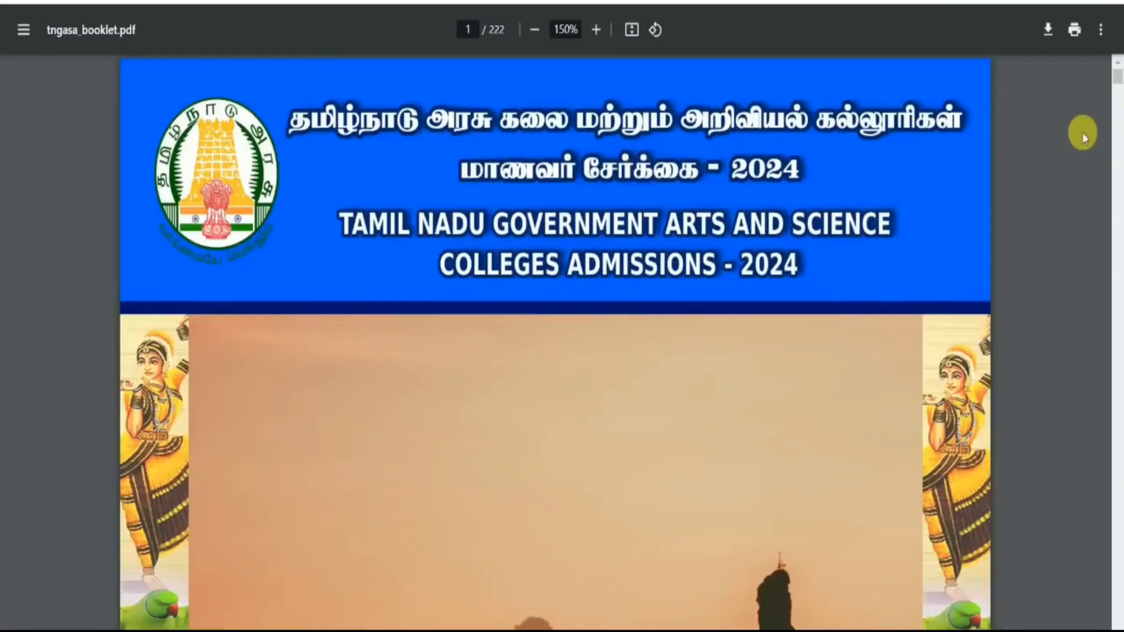
scroll(1082, 133, "down", 12)
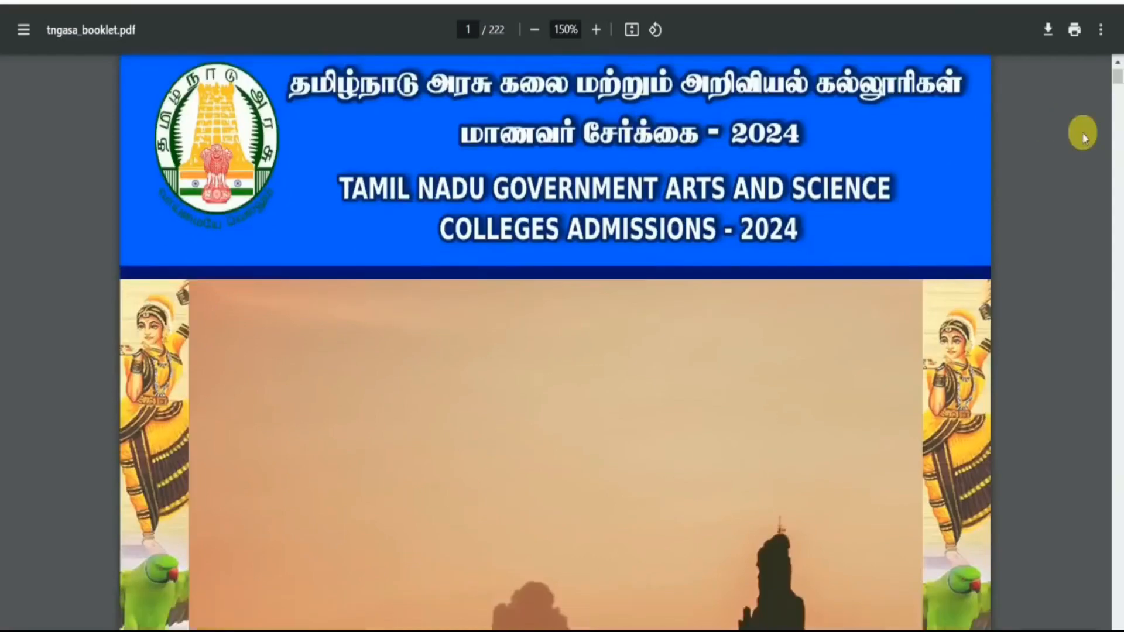
scroll(1082, 132, "down", 20)
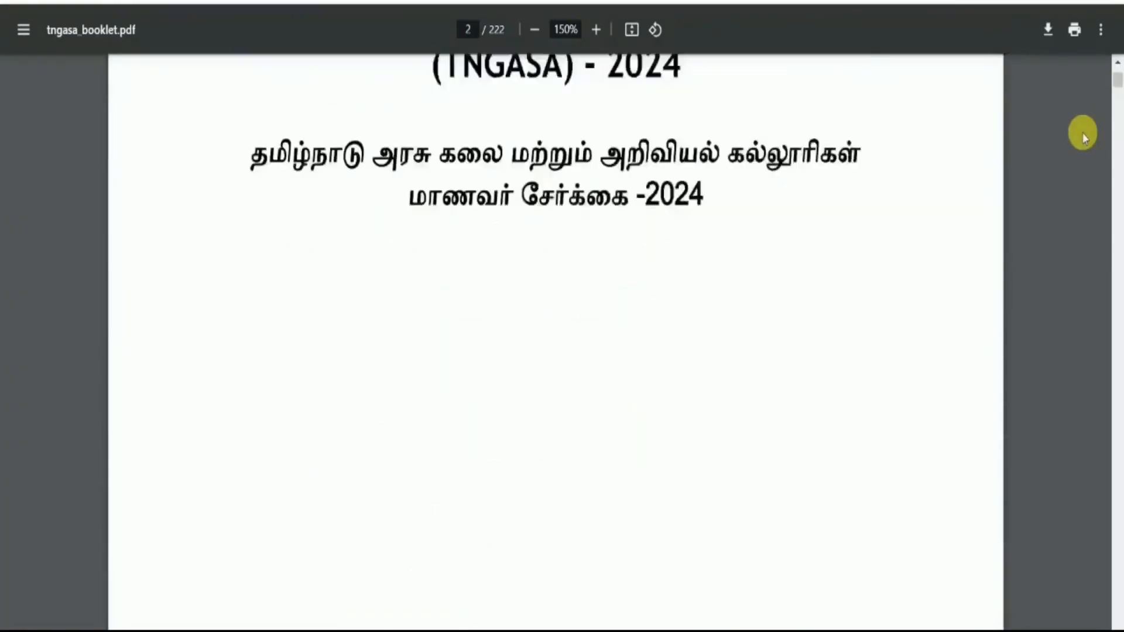
scroll(1082, 132, "down", 7)
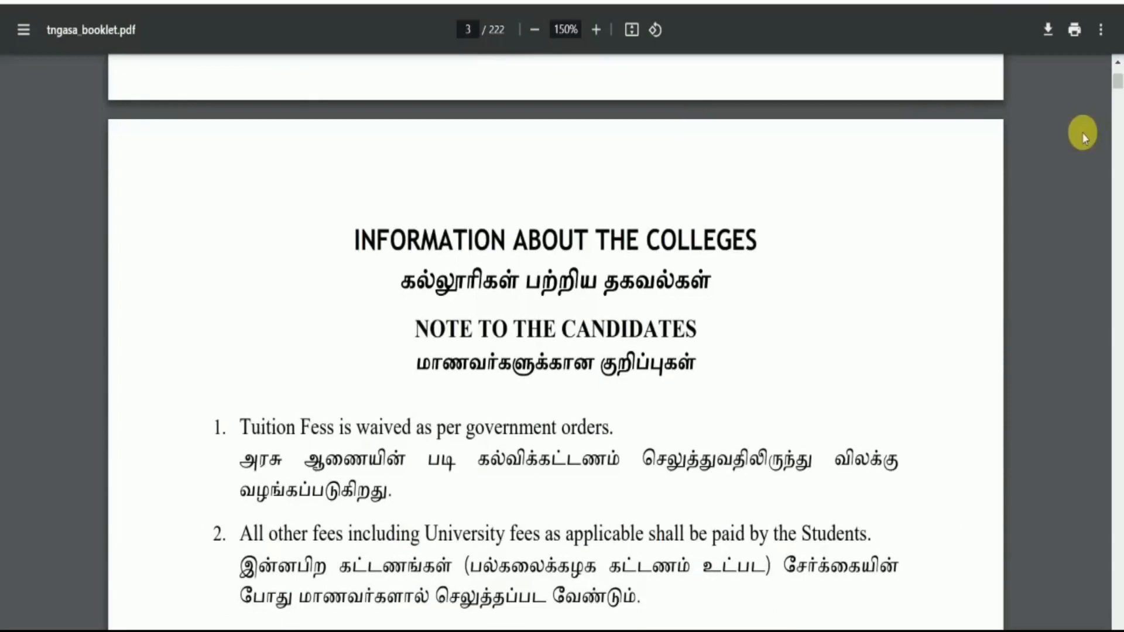
scroll(1082, 136, "down", 1)
scroll(1083, 137, "down", 2)
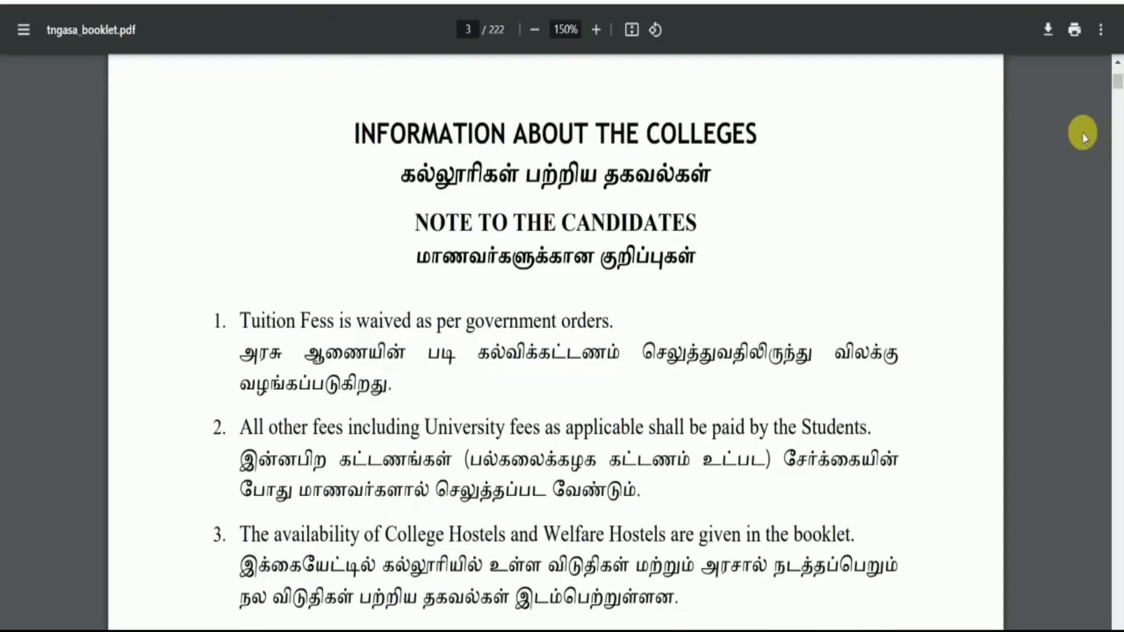
scroll(1083, 135, "down", 4)
scroll(1082, 136, "down", 1)
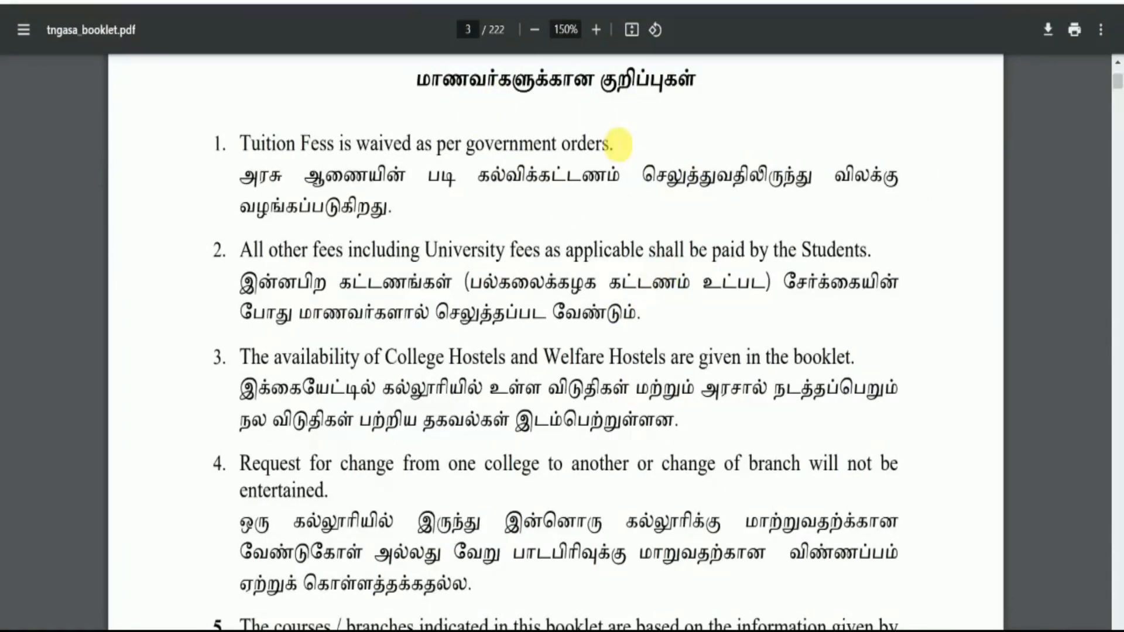
scroll(619, 143, "down", 1)
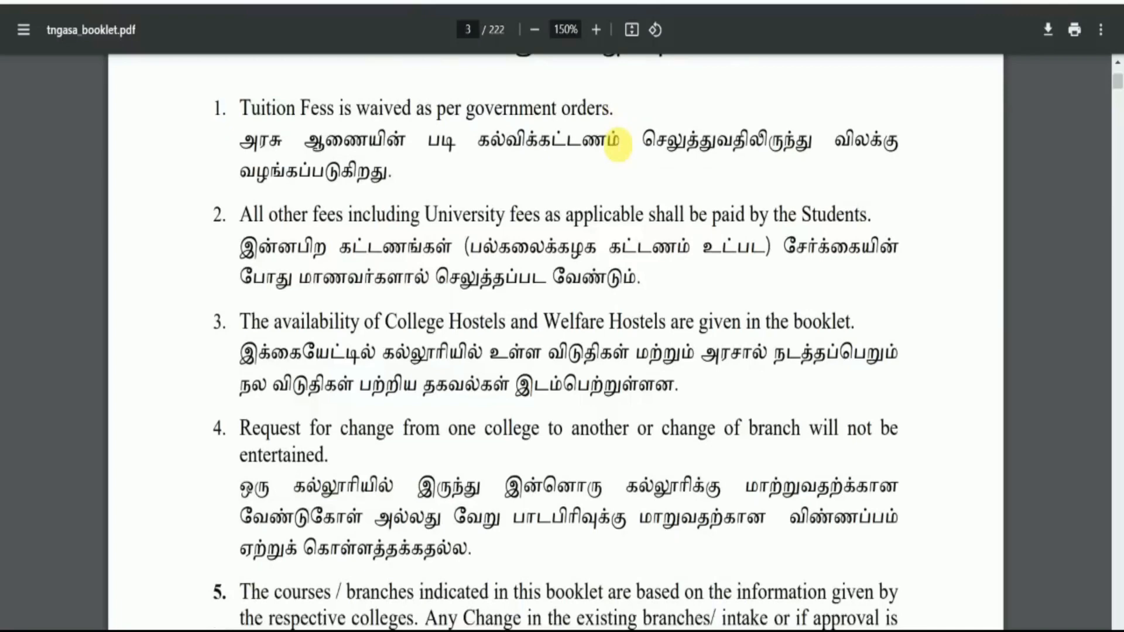
scroll(619, 144, "down", 4)
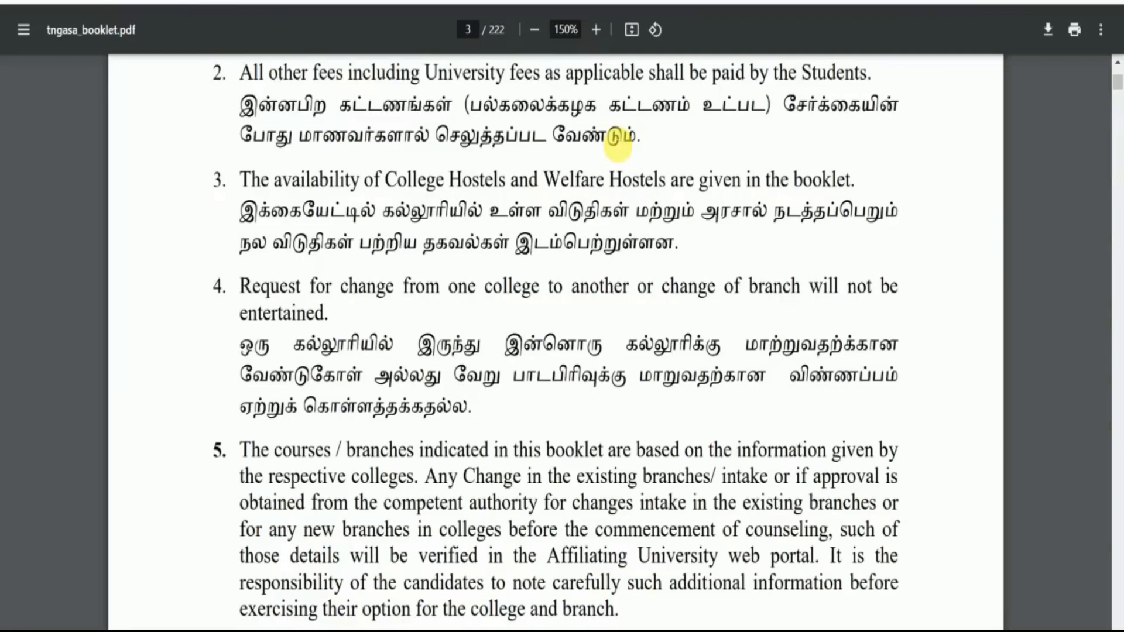
scroll(618, 143, "down", 4)
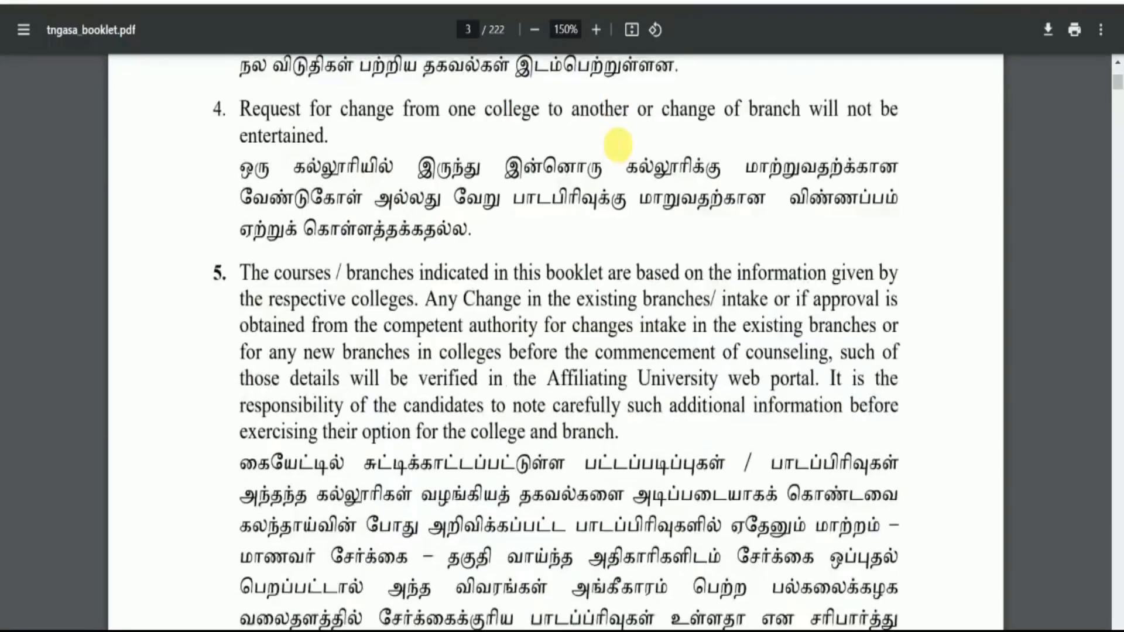
scroll(617, 146, "down", 13)
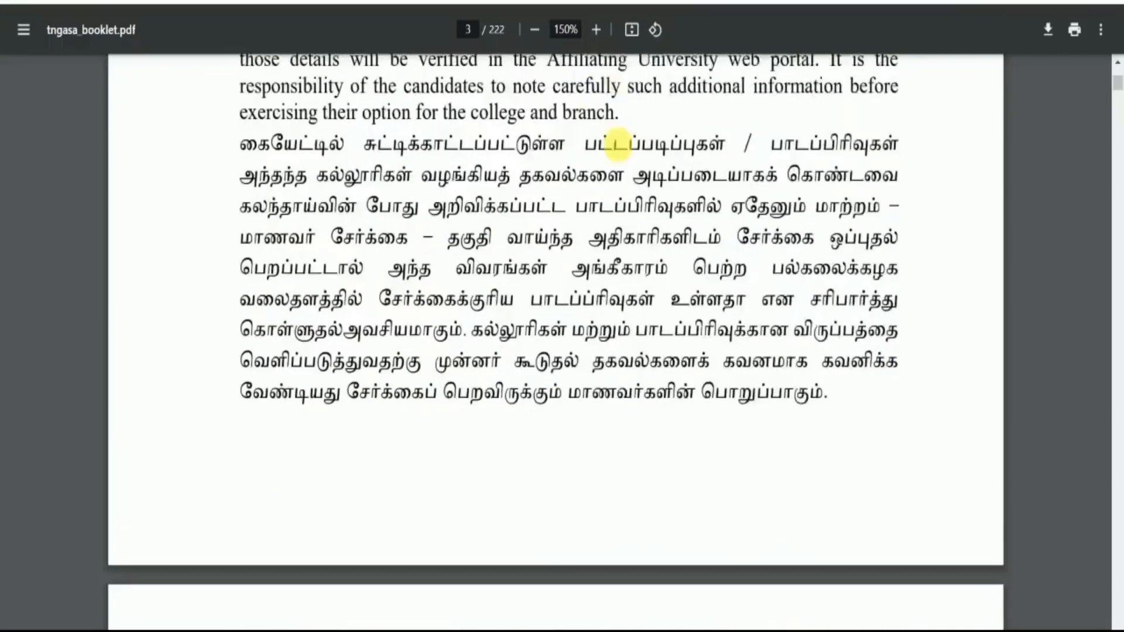
scroll(618, 145, "down", 20)
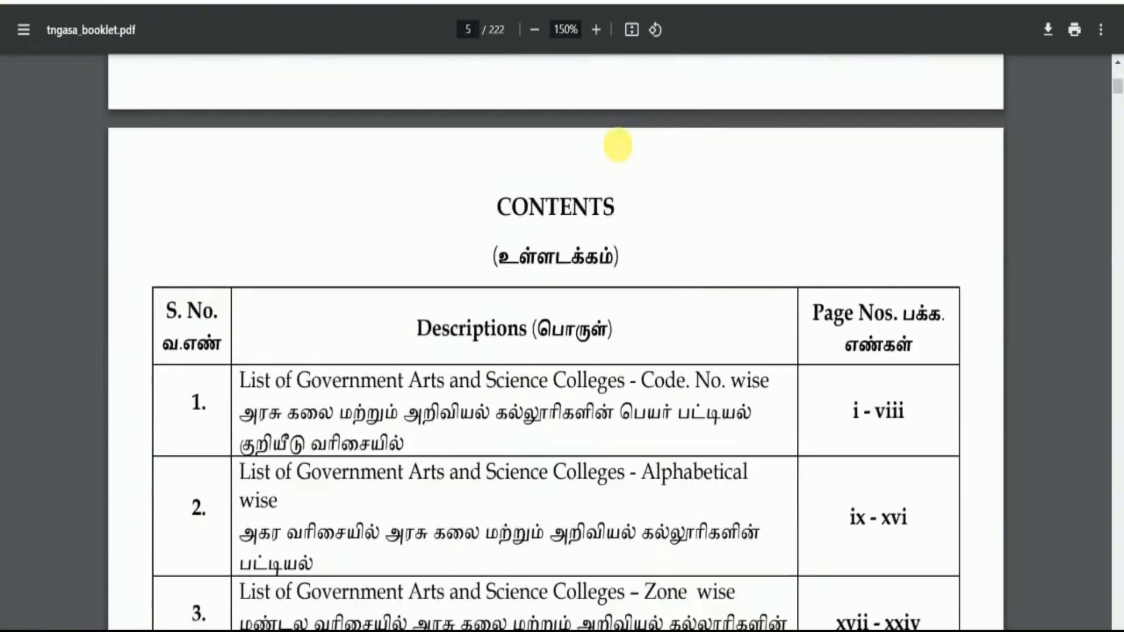
scroll(617, 145, "down", 20)
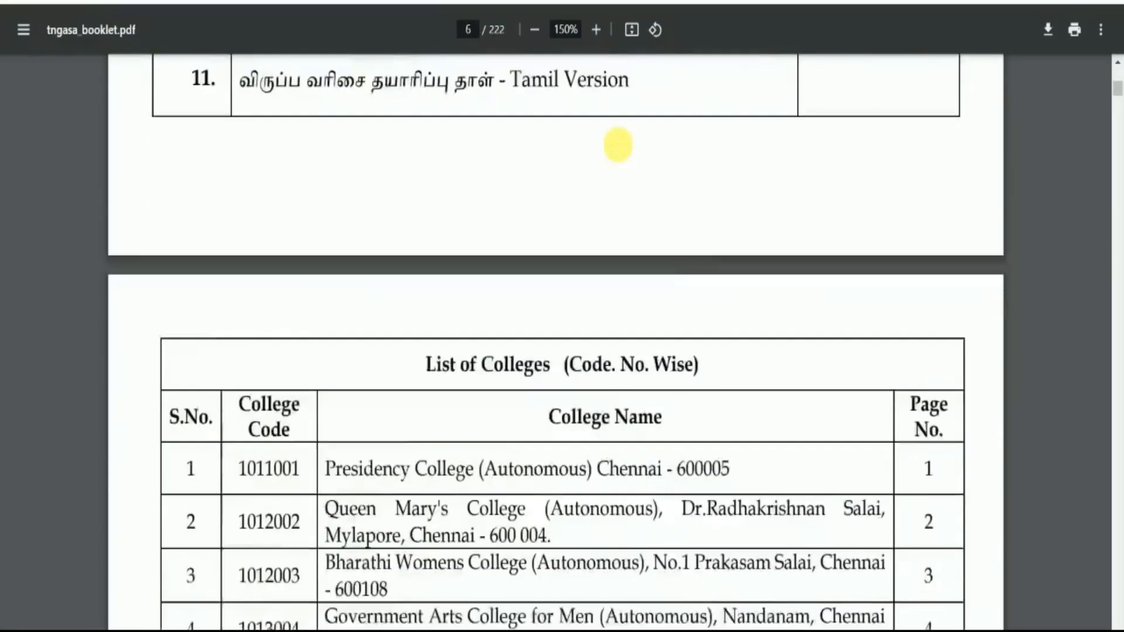
scroll(618, 145, "down", 20)
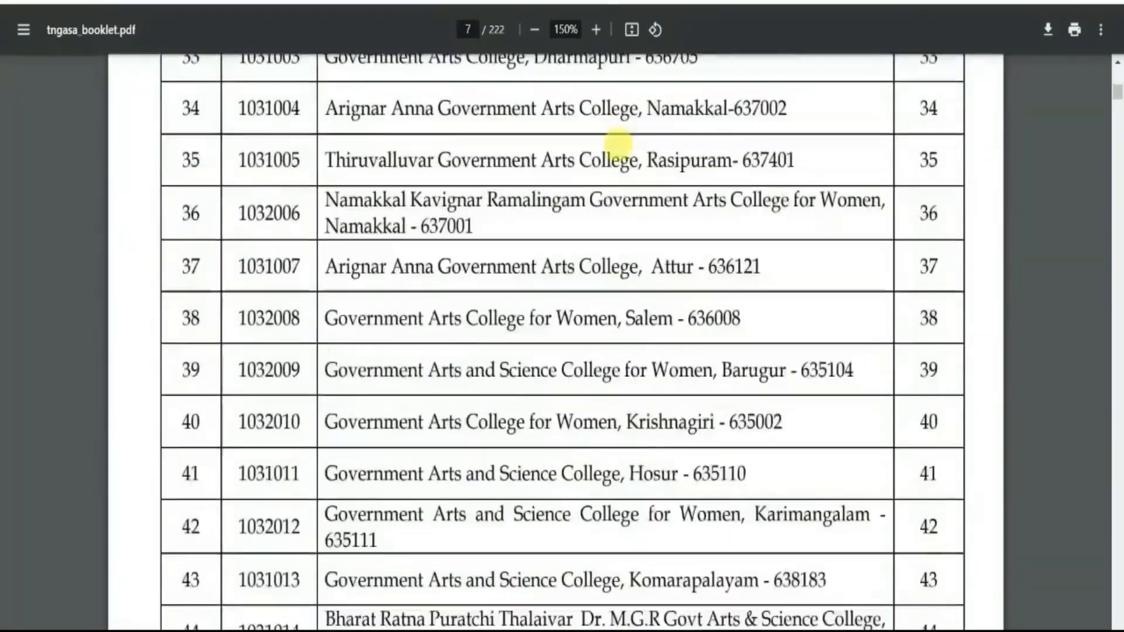
scroll(618, 143, "down", 20)
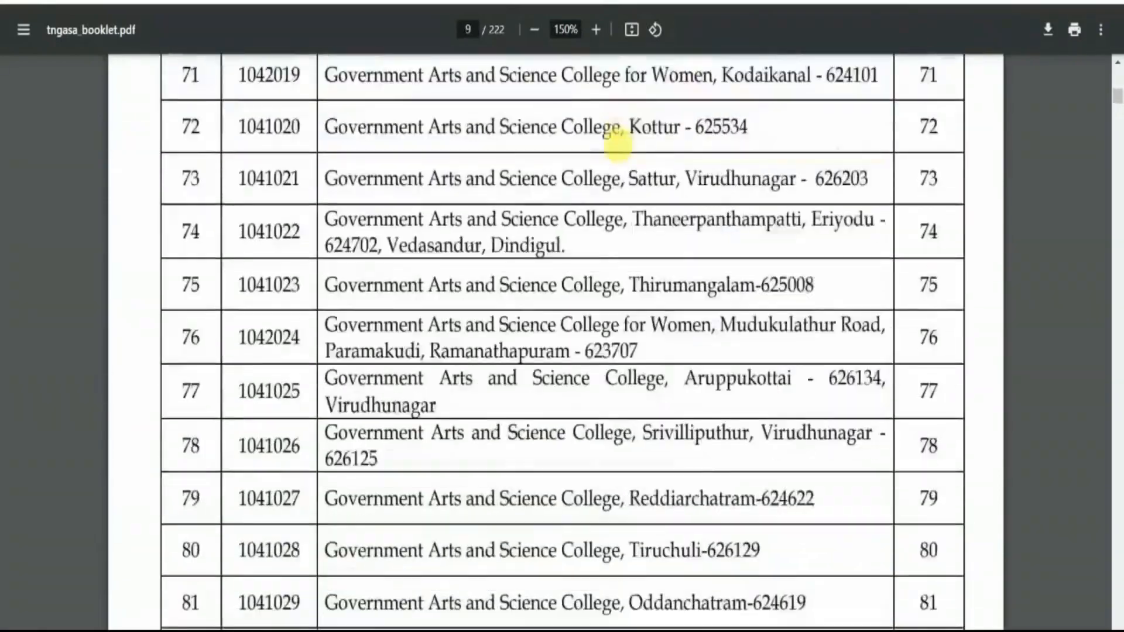
scroll(618, 146, "down", 20)
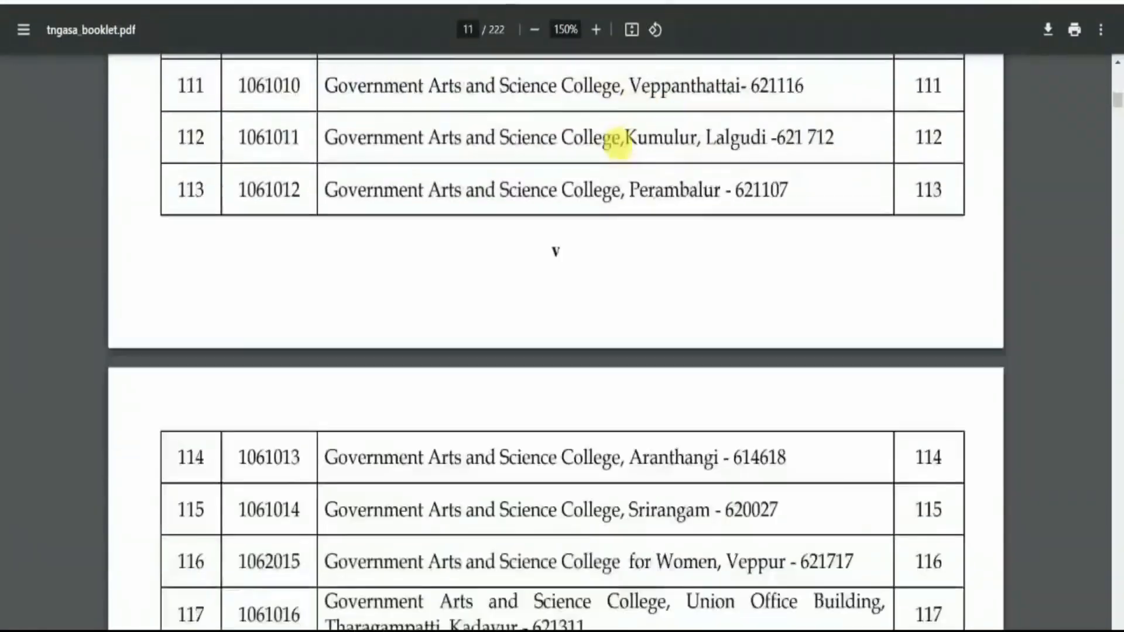
scroll(618, 146, "down", 20)
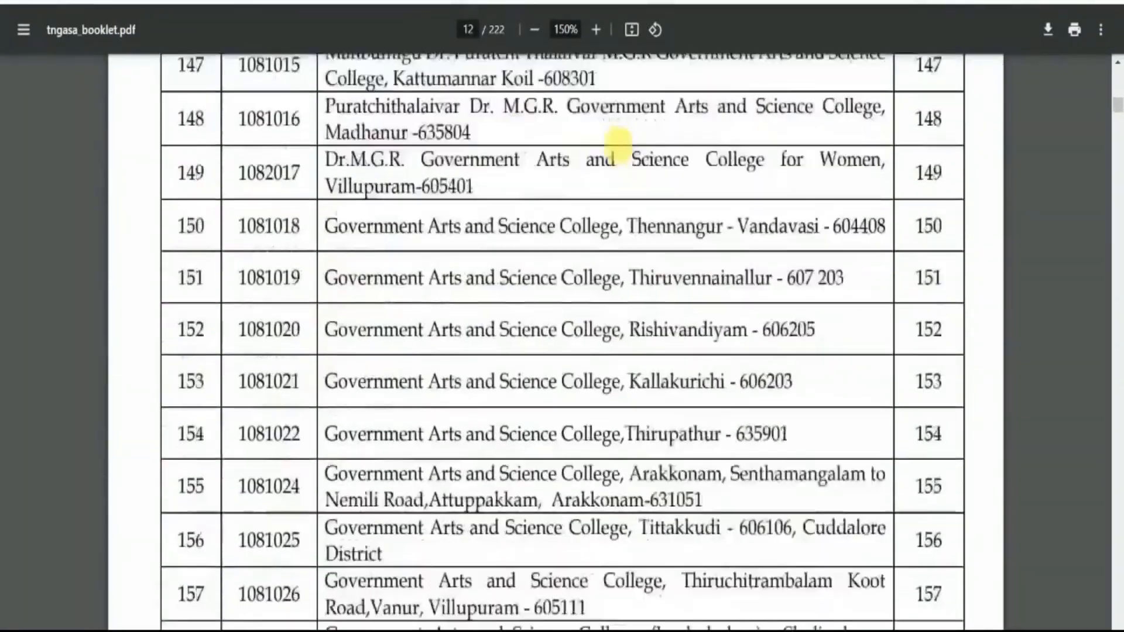
scroll(618, 143, "down", 20)
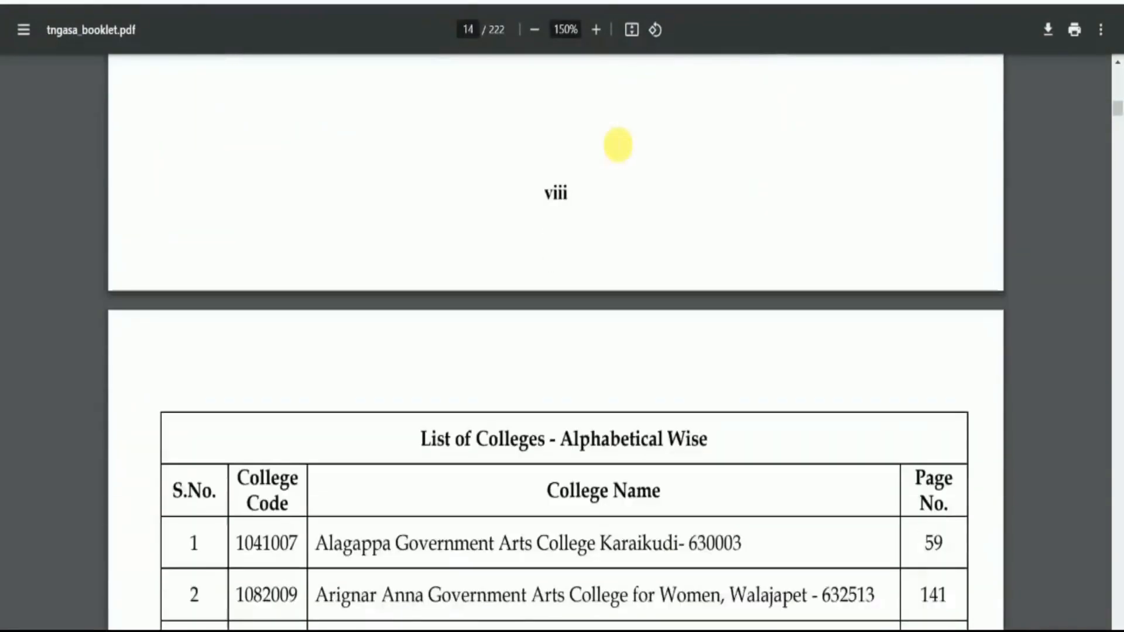
scroll(617, 144, "down", 20)
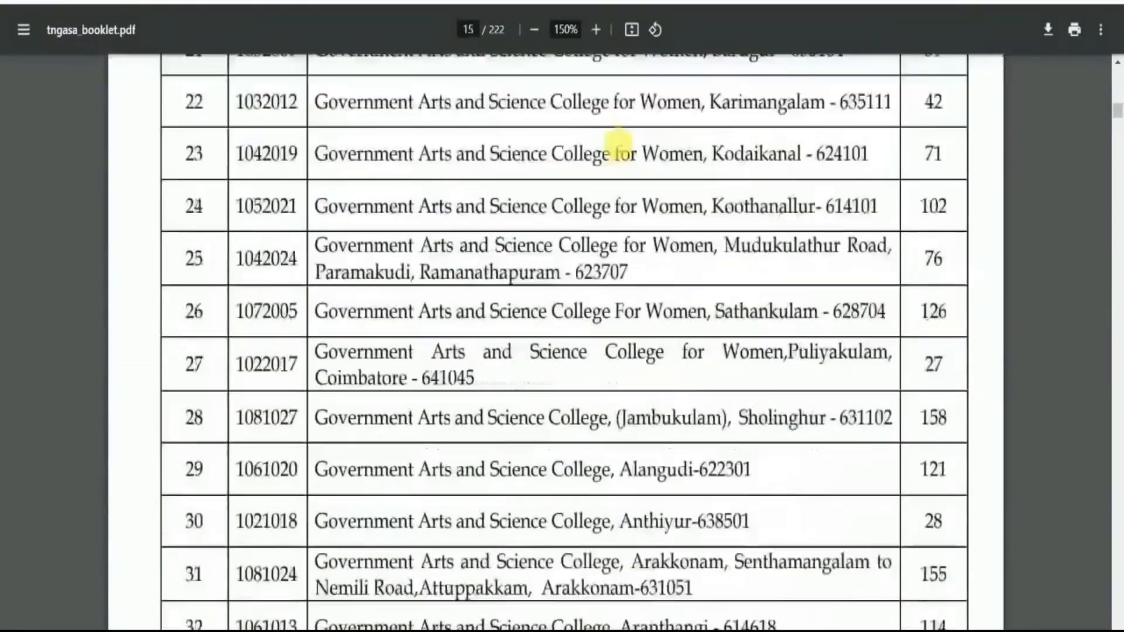
scroll(617, 145, "down", 15)
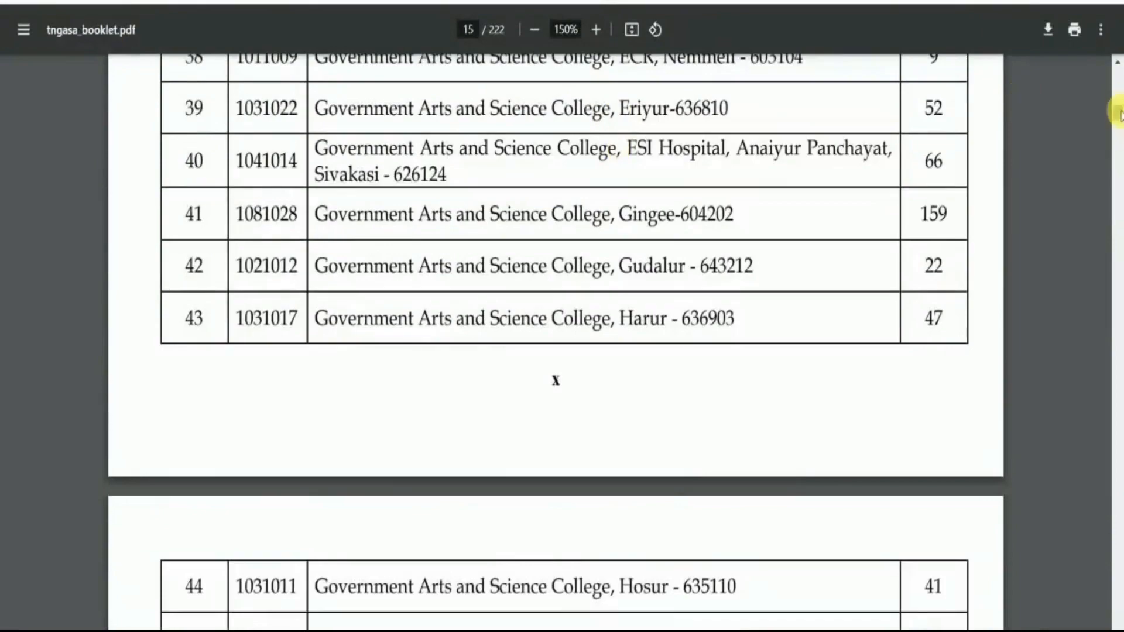
left_click_drag(1120, 112, 1112, 366)
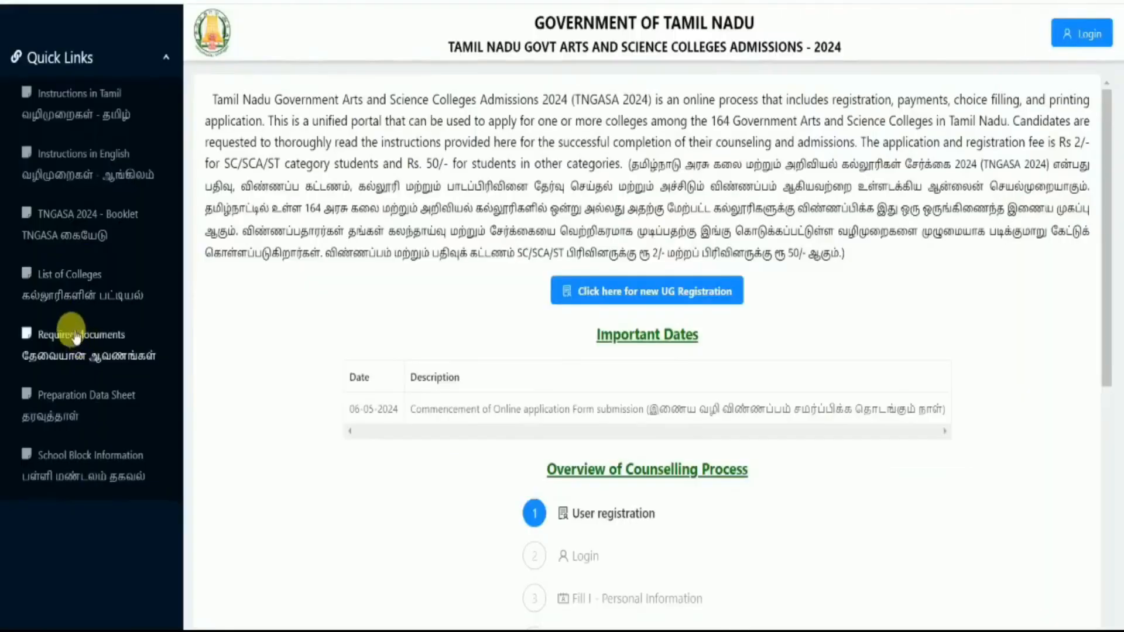
- Read the 16 items in Required_Documents.pdf, then go back to the admissions portal tab
left_click(95, 350)
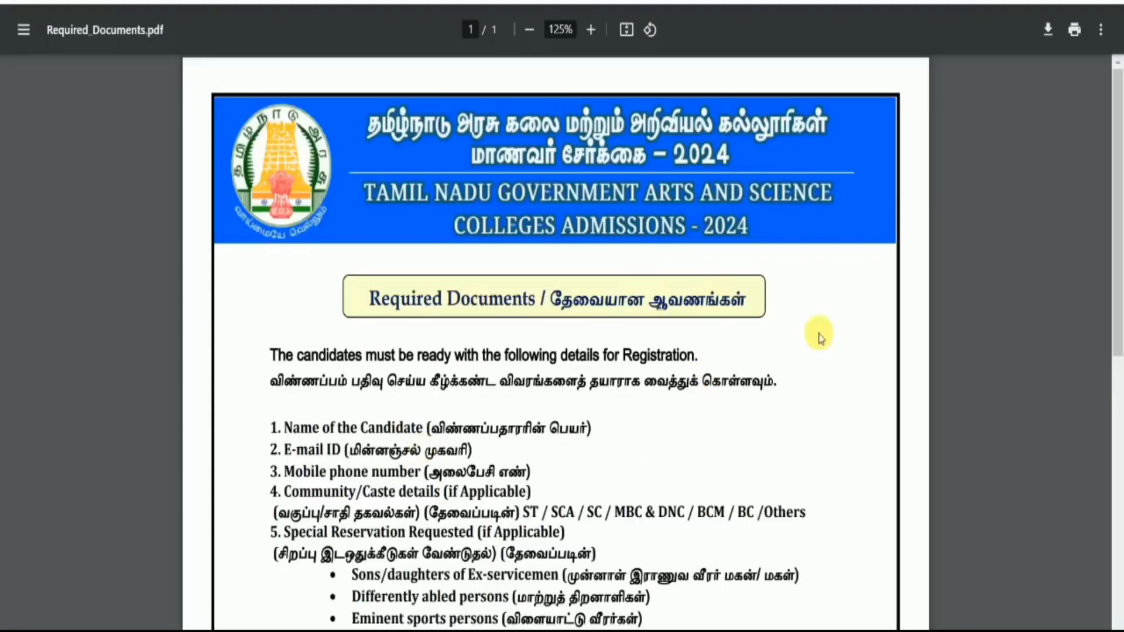
scroll(820, 335, "down", 2)
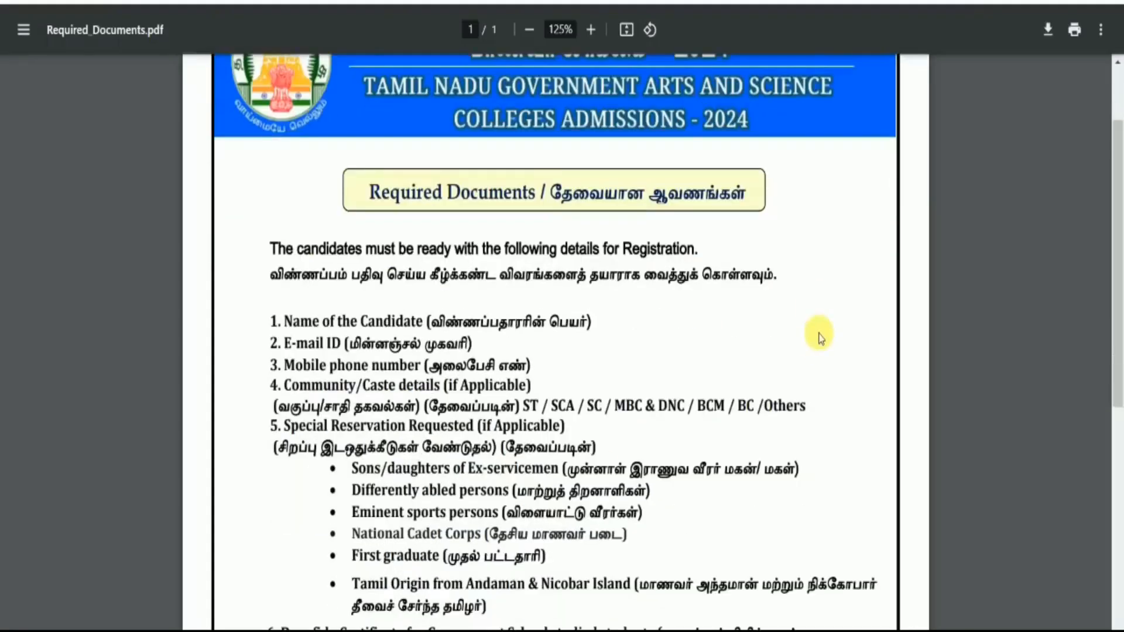
scroll(820, 335, "down", 6)
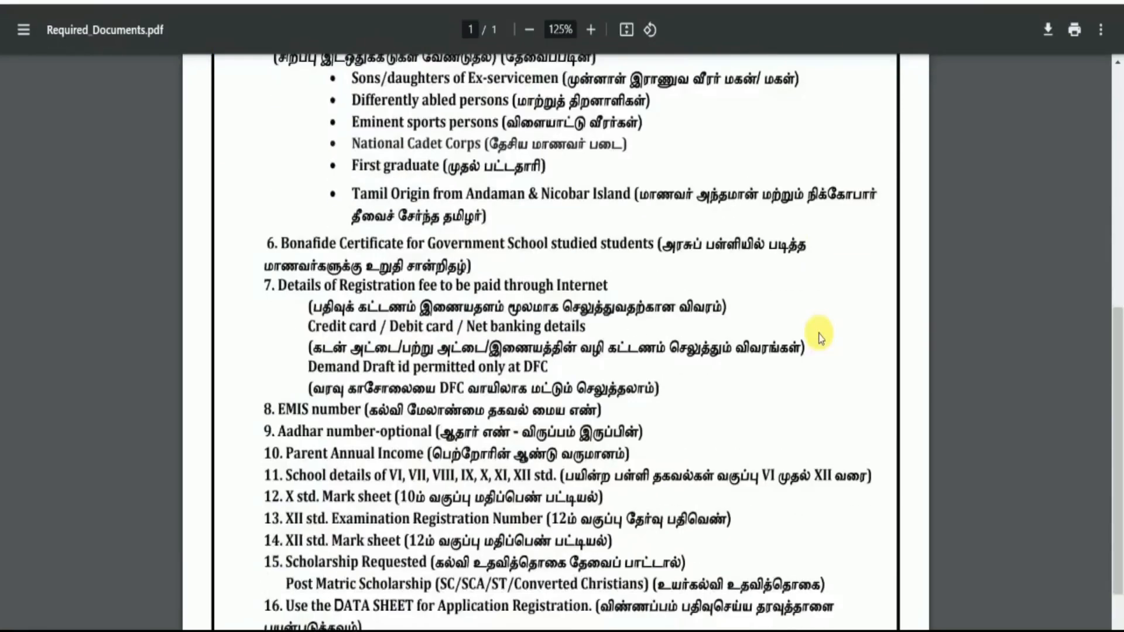
scroll(819, 335, "down", 2)
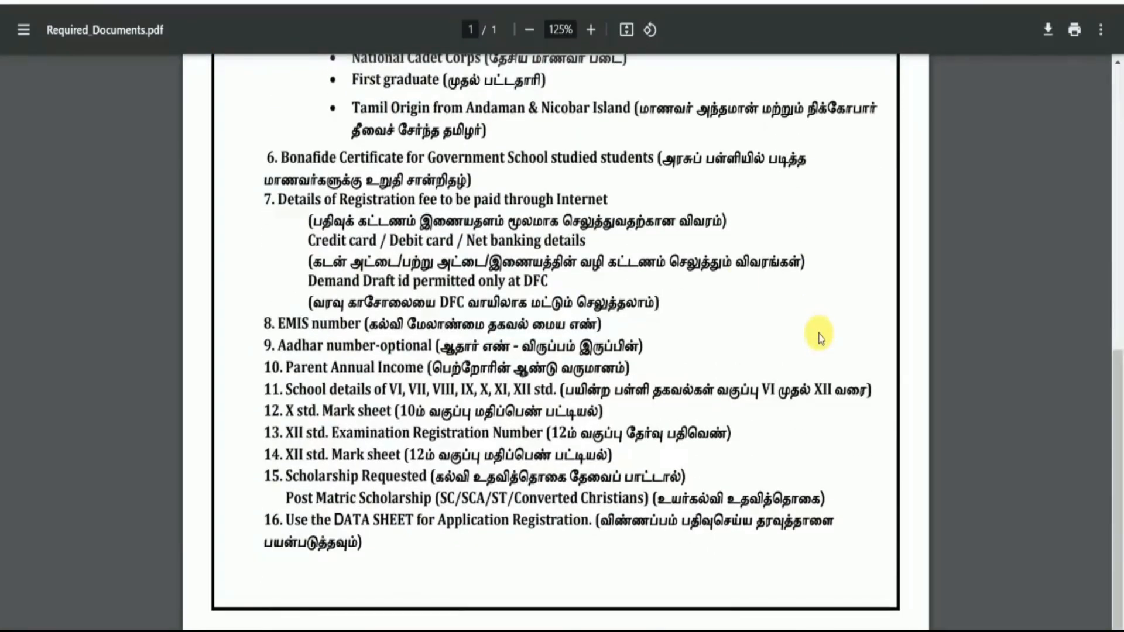
left_click(328, 2)
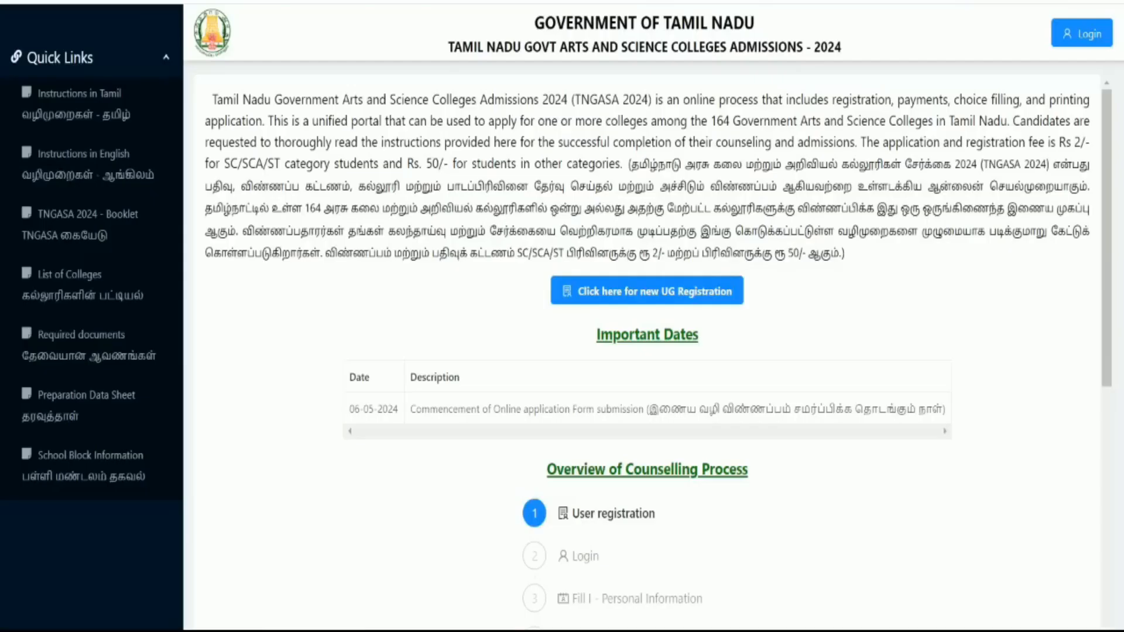
- Start a new UG registration and enter the applicant's name and mobile number
left_click(667, 302)
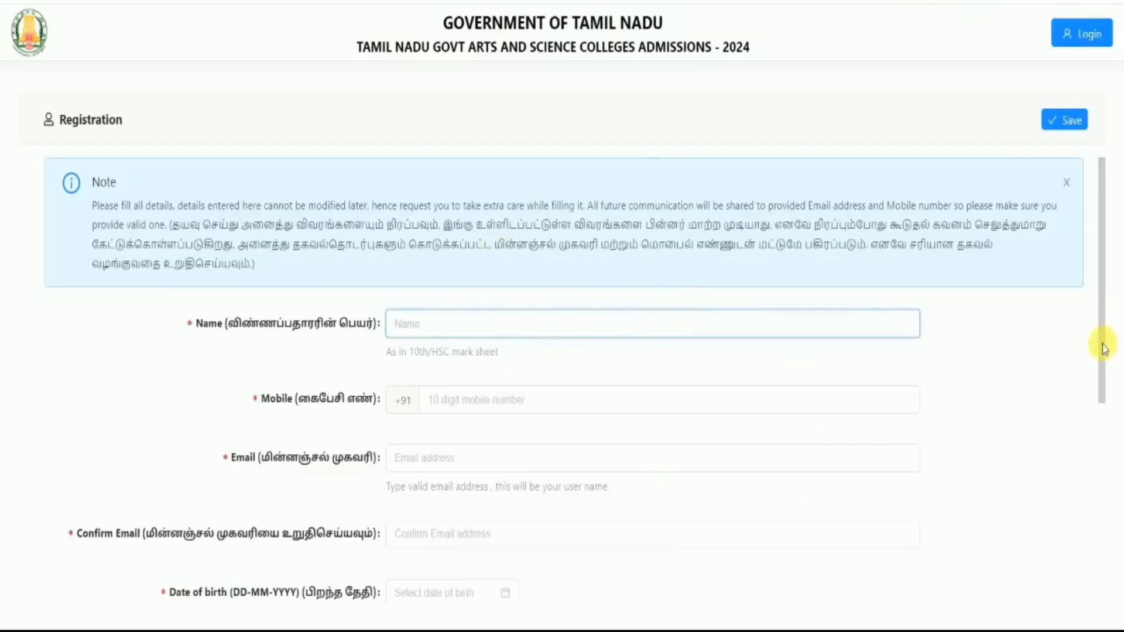
left_click_drag(1102, 355, 1101, 419)
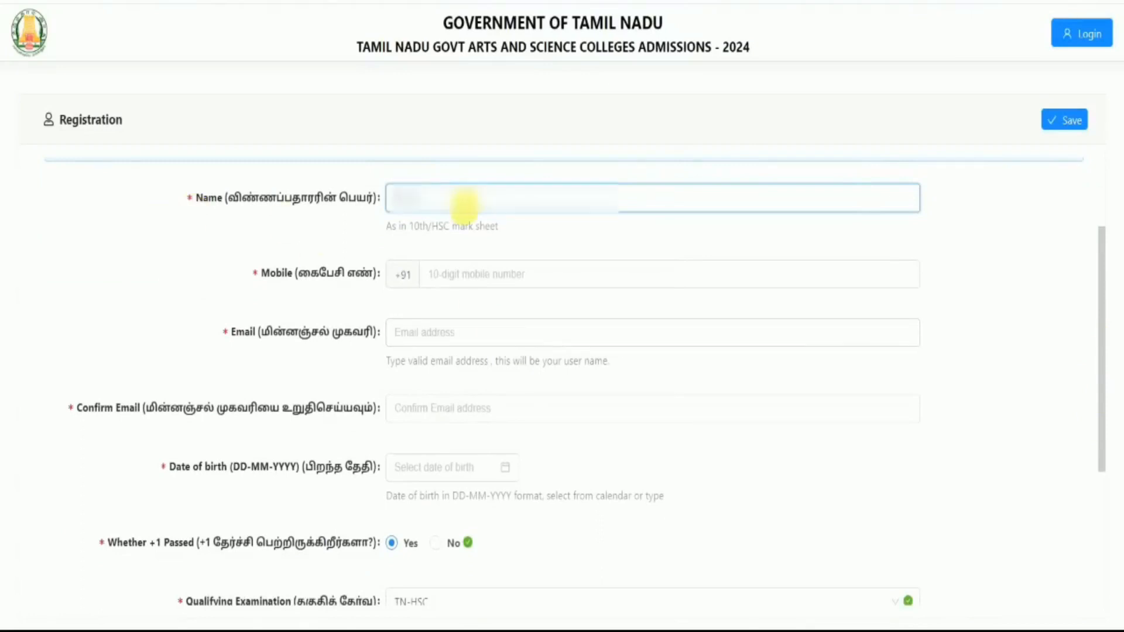
type("??????")
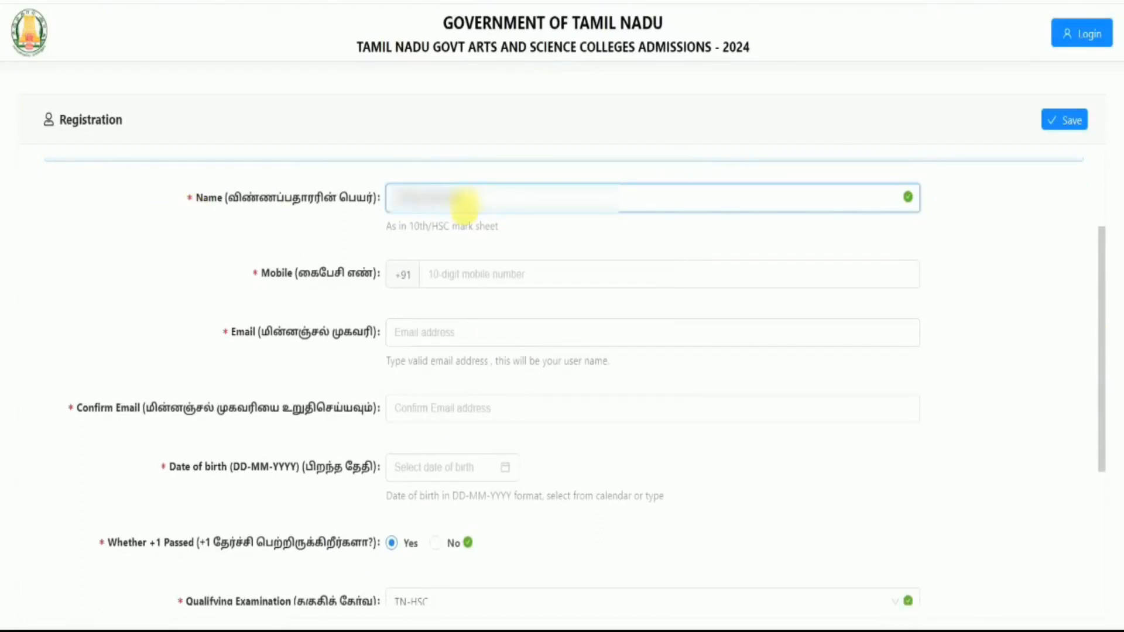
left_click(513, 278)
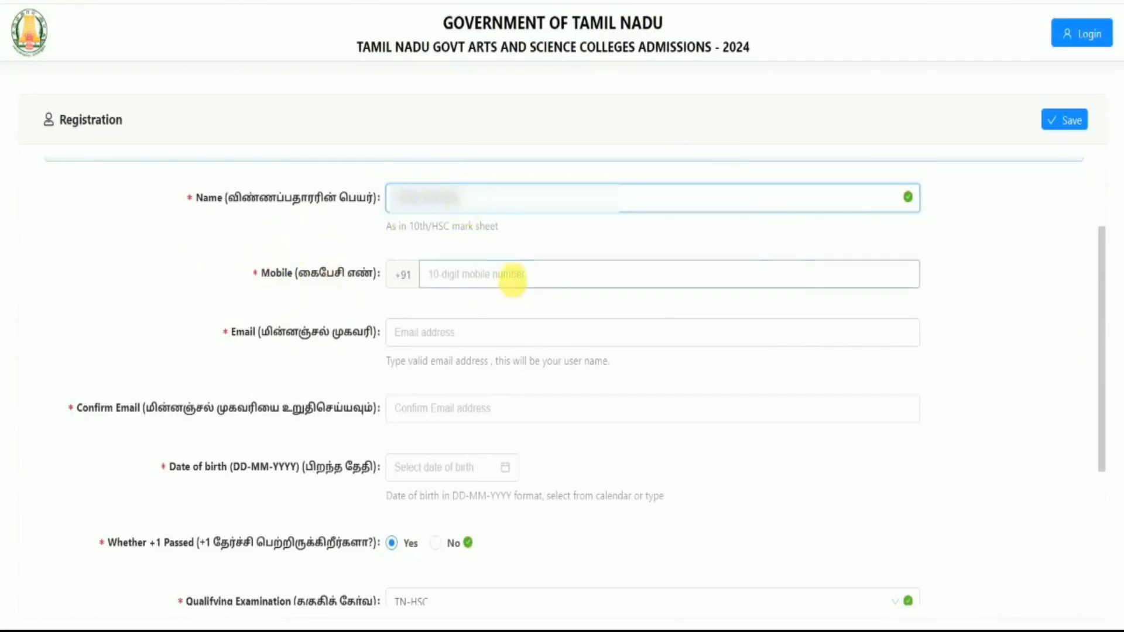
type("?????")
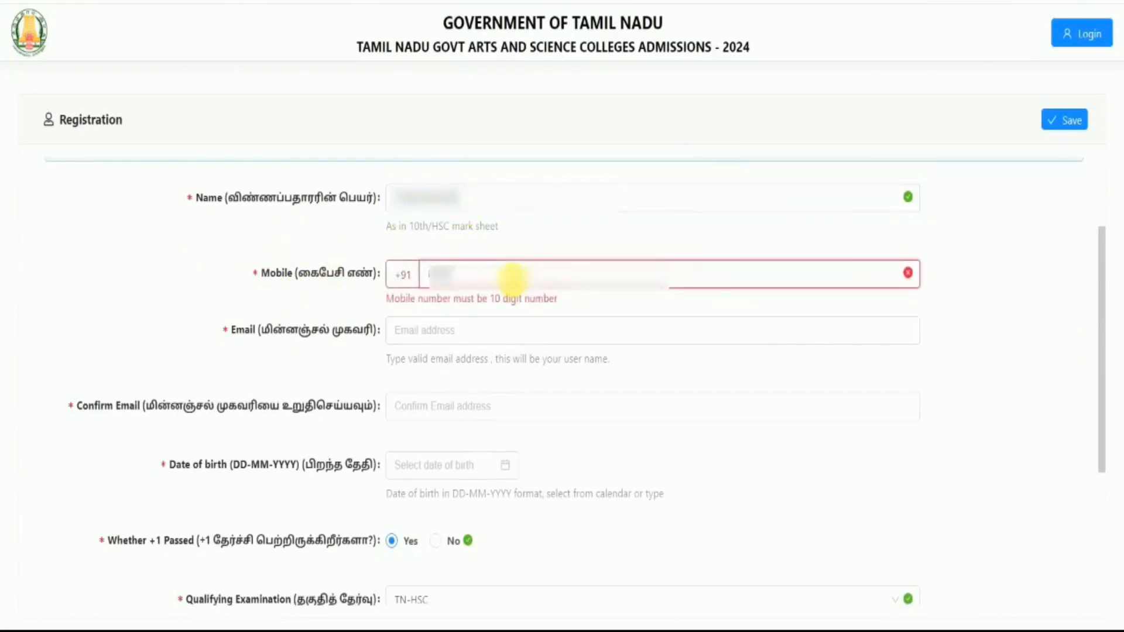
type("?????")
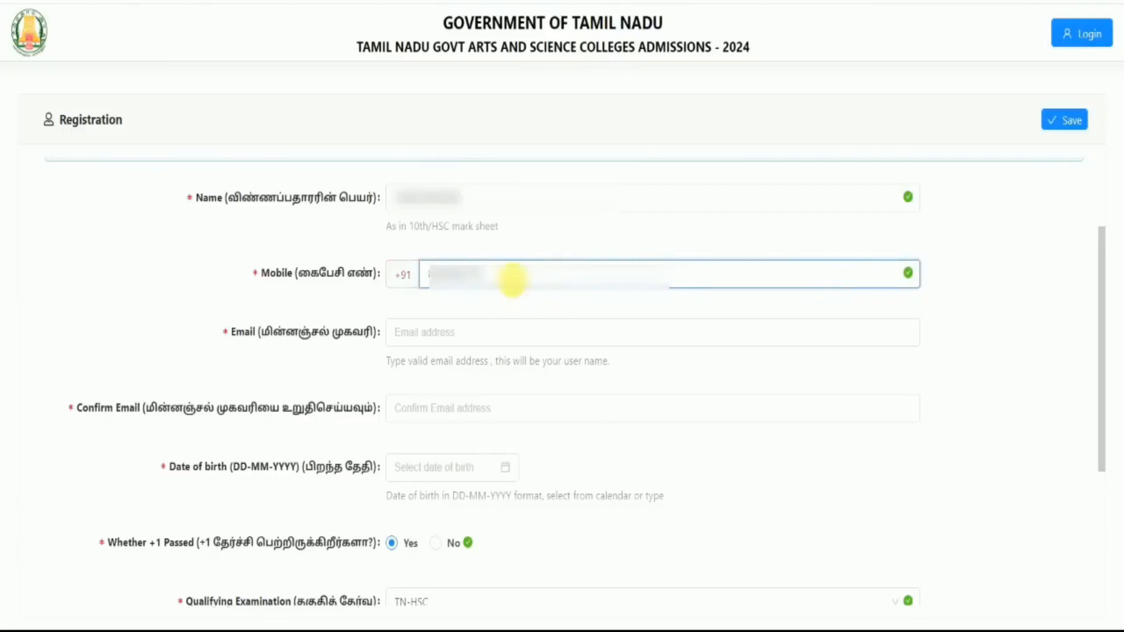
- Fill in the applicant's e-mail address and confirm it
left_click(476, 330)
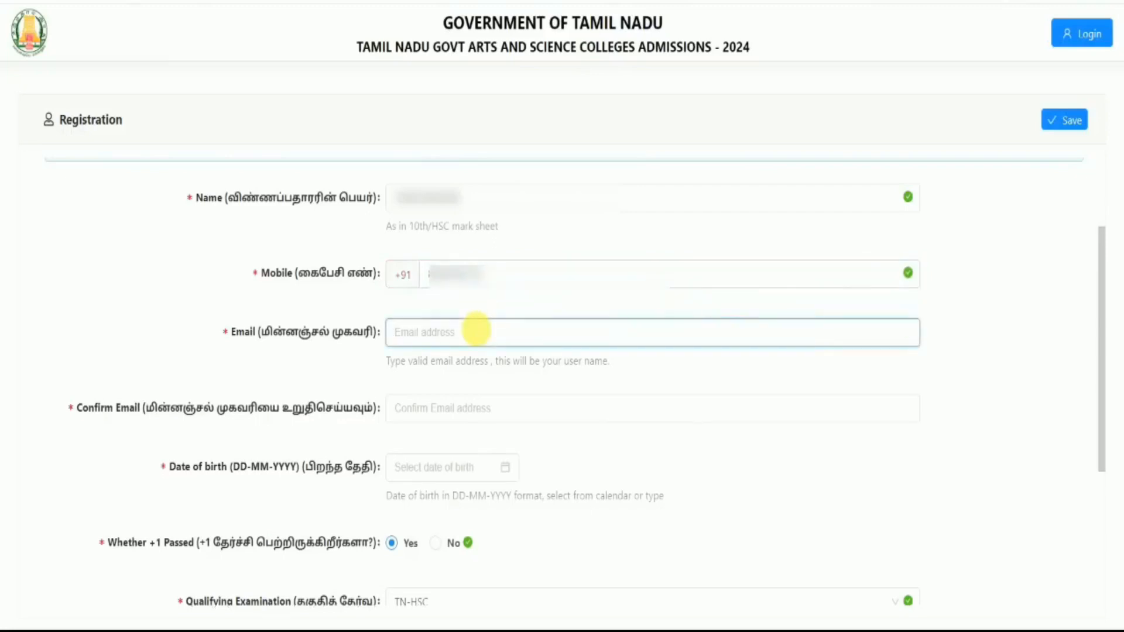
type("?????")
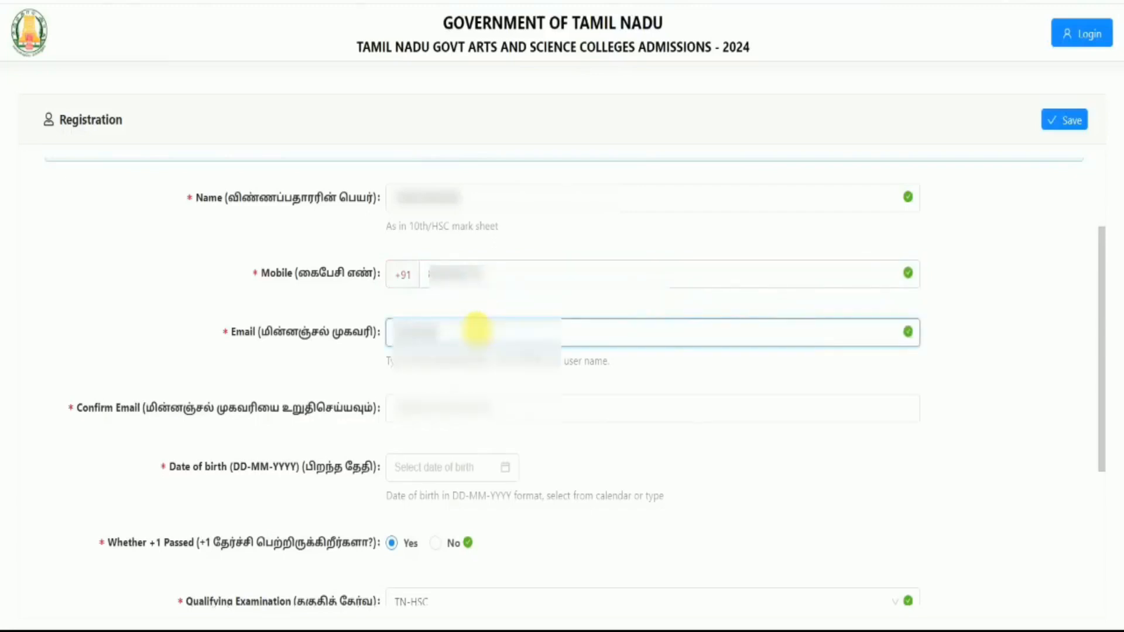
type("?????")
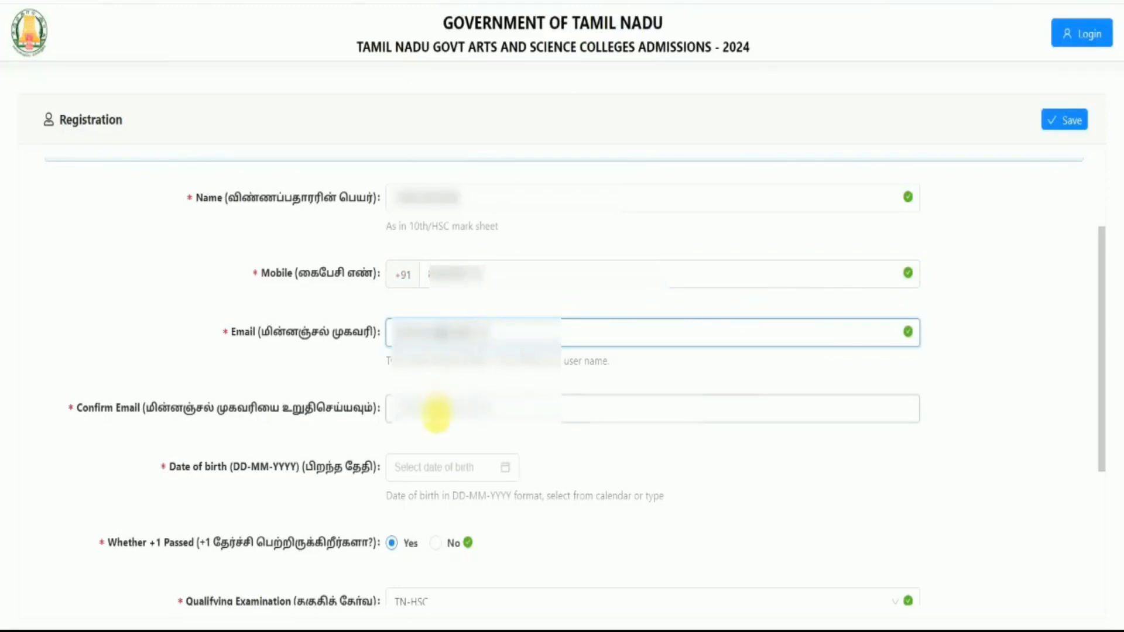
left_click(437, 414)
type("?")
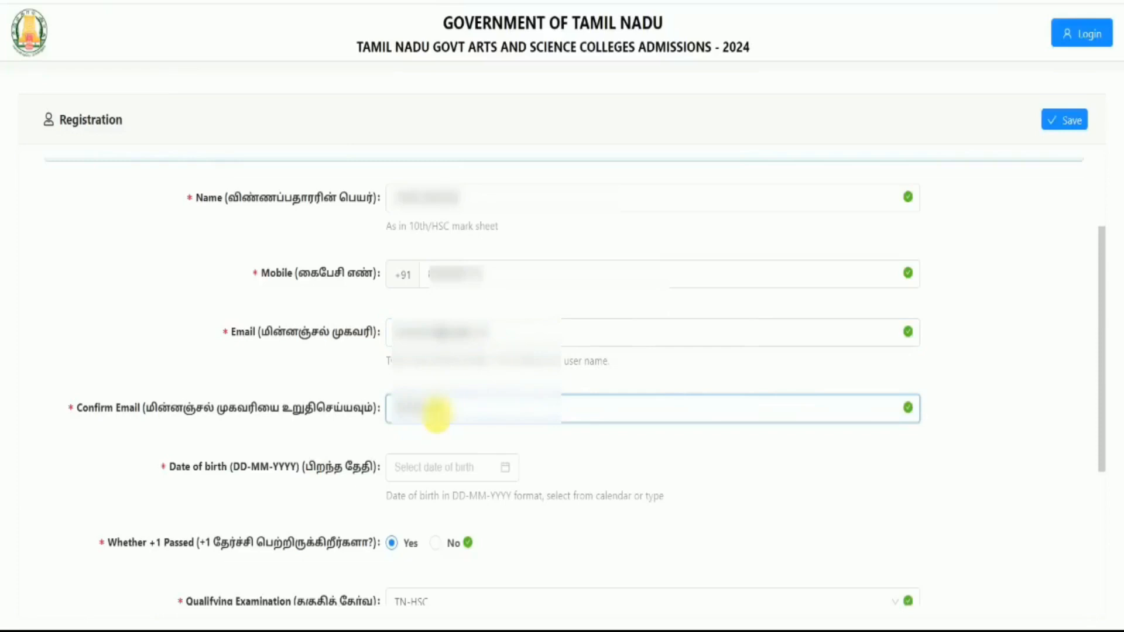
type("?????")
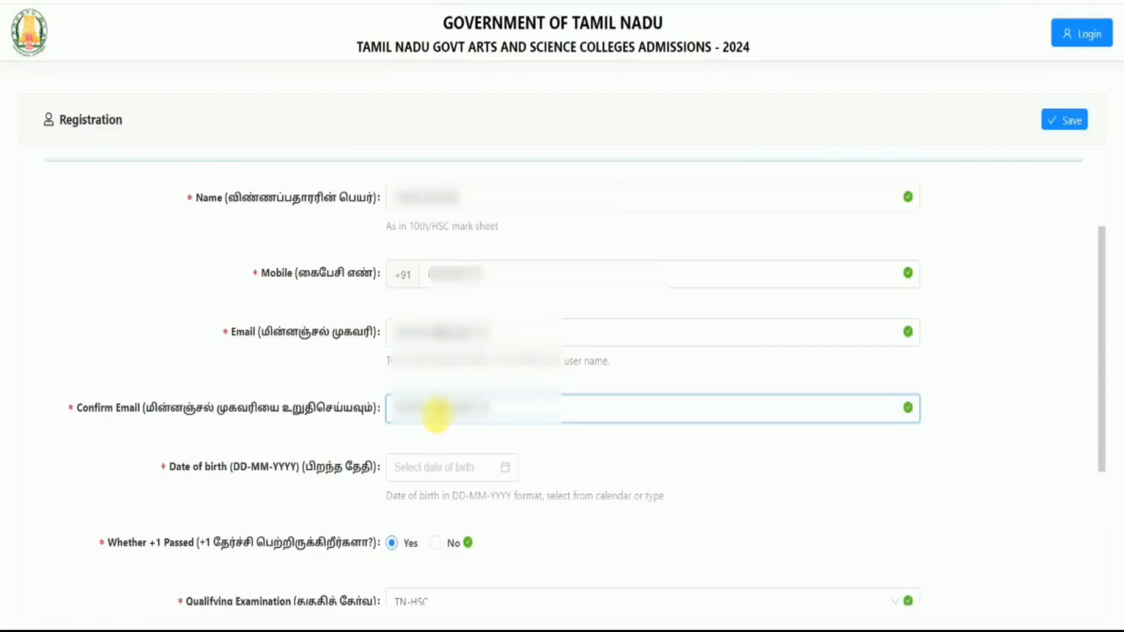
left_click(489, 468)
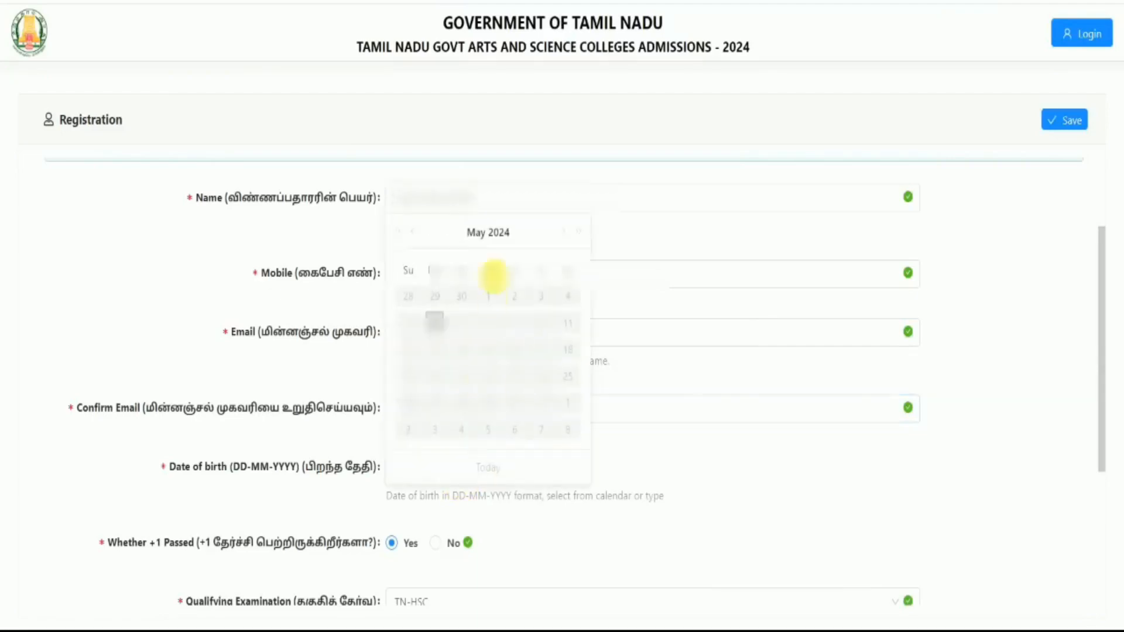
left_click(501, 234)
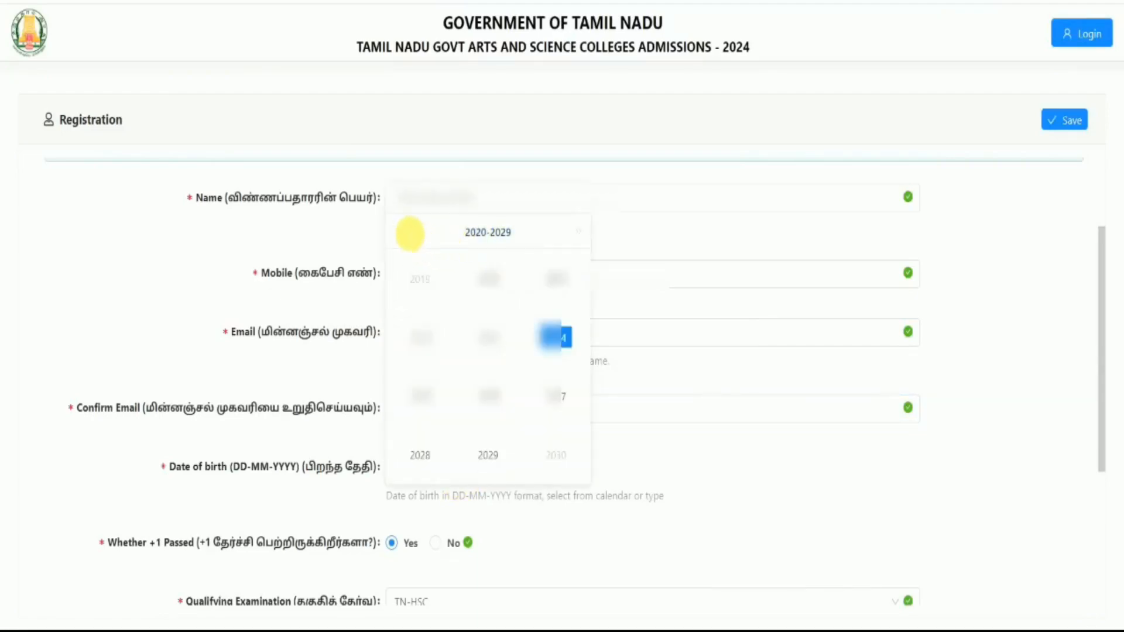
left_click(399, 232)
left_click(561, 398)
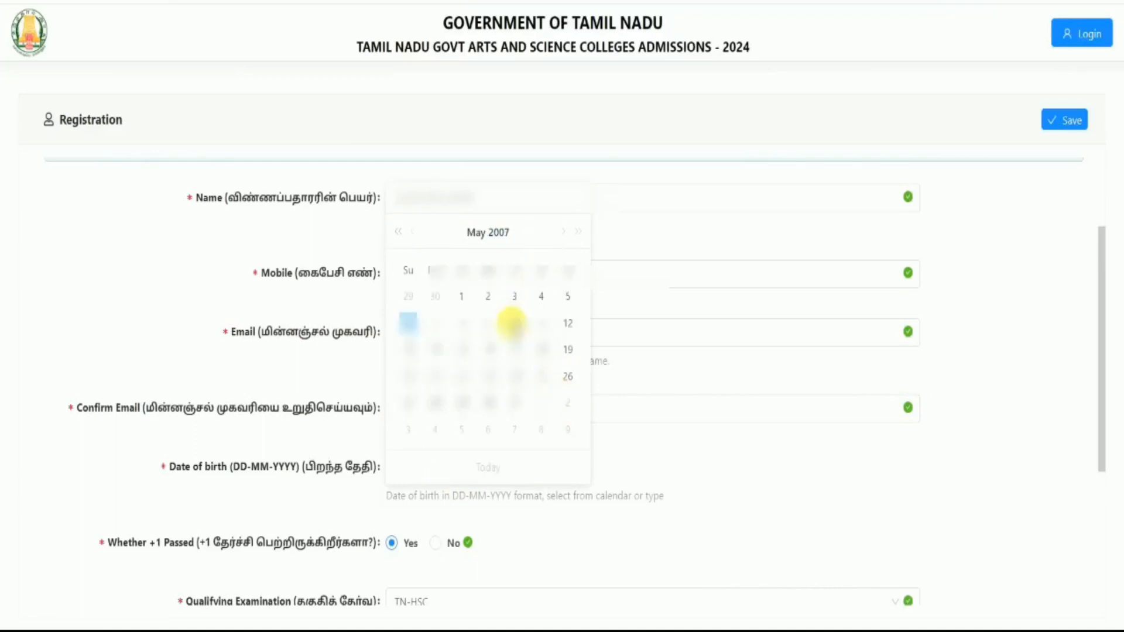
left_click(568, 296)
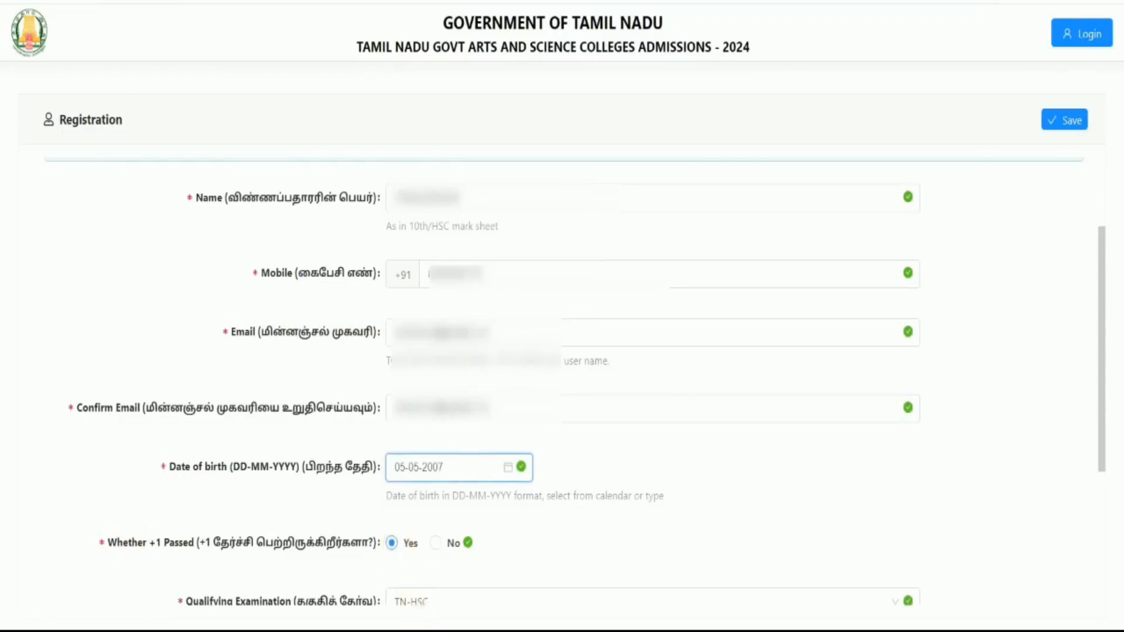
- Enter the account password and confirm it
scroll(647, 447, "down", 4)
left_click(505, 434)
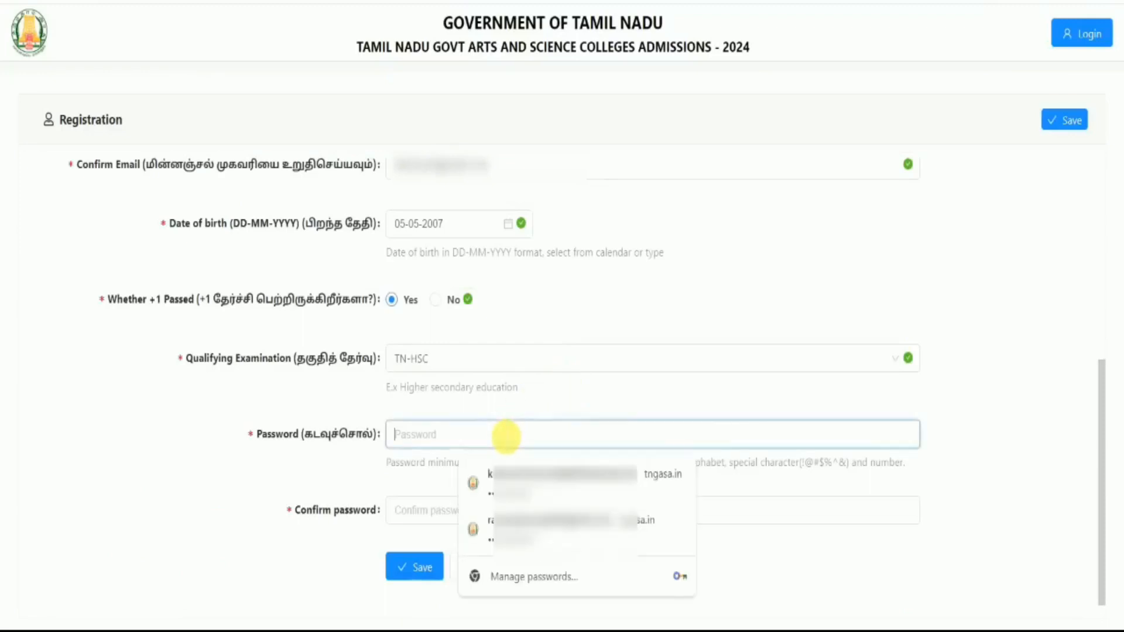
type("•••••")
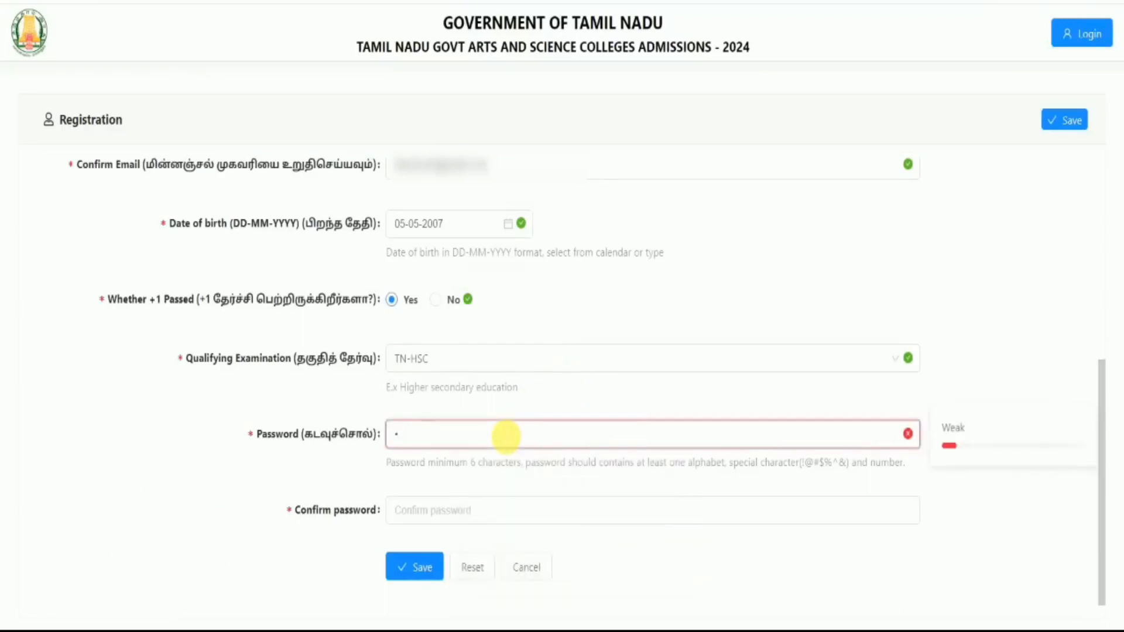
type("••••")
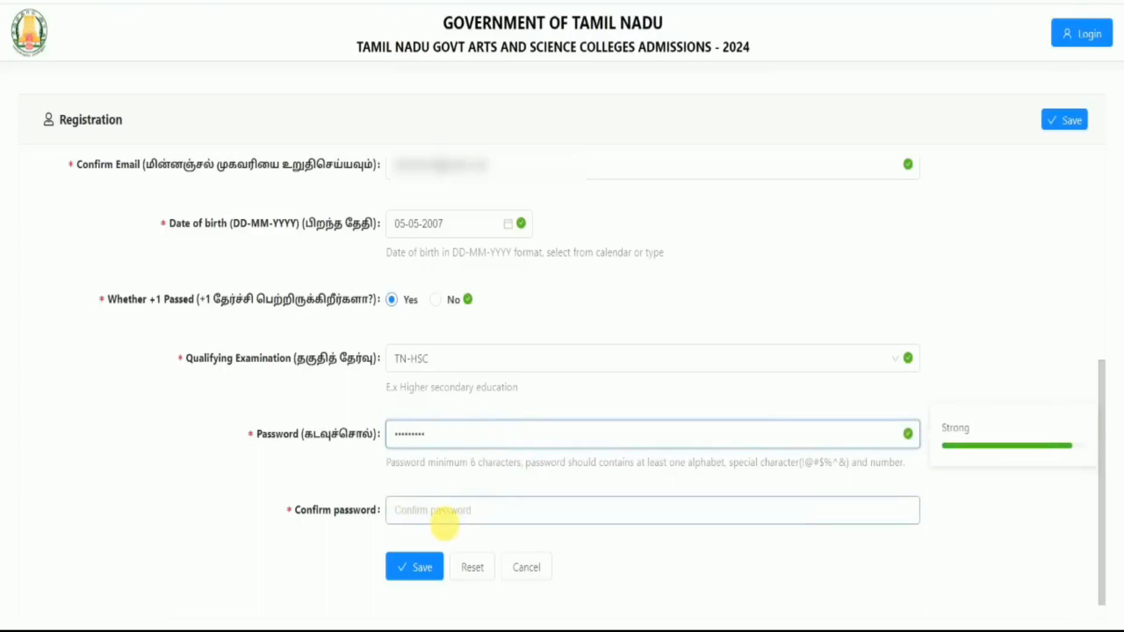
left_click(445, 523)
type("•••")
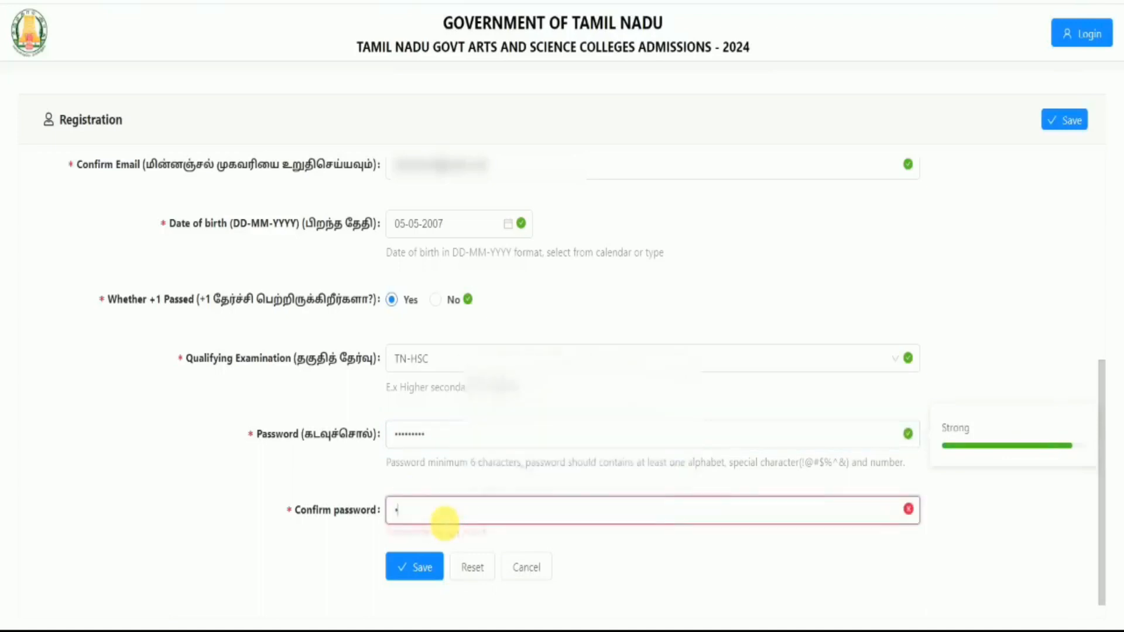
type("••••••")
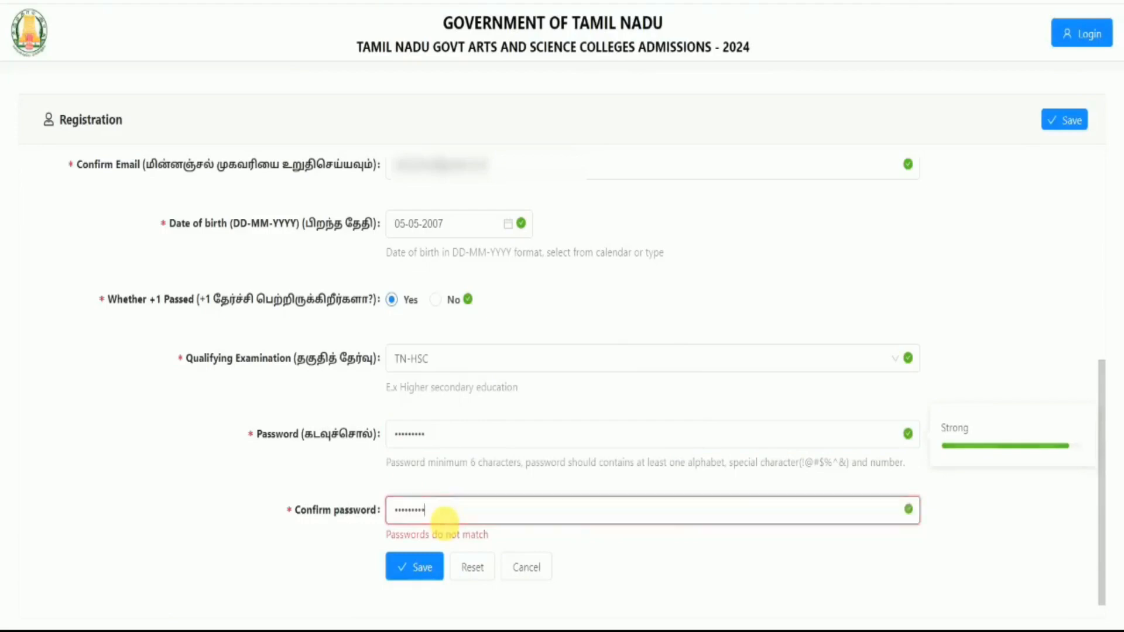
- Save and confirm the registration, then submit the six-digit OTP
left_click(425, 567)
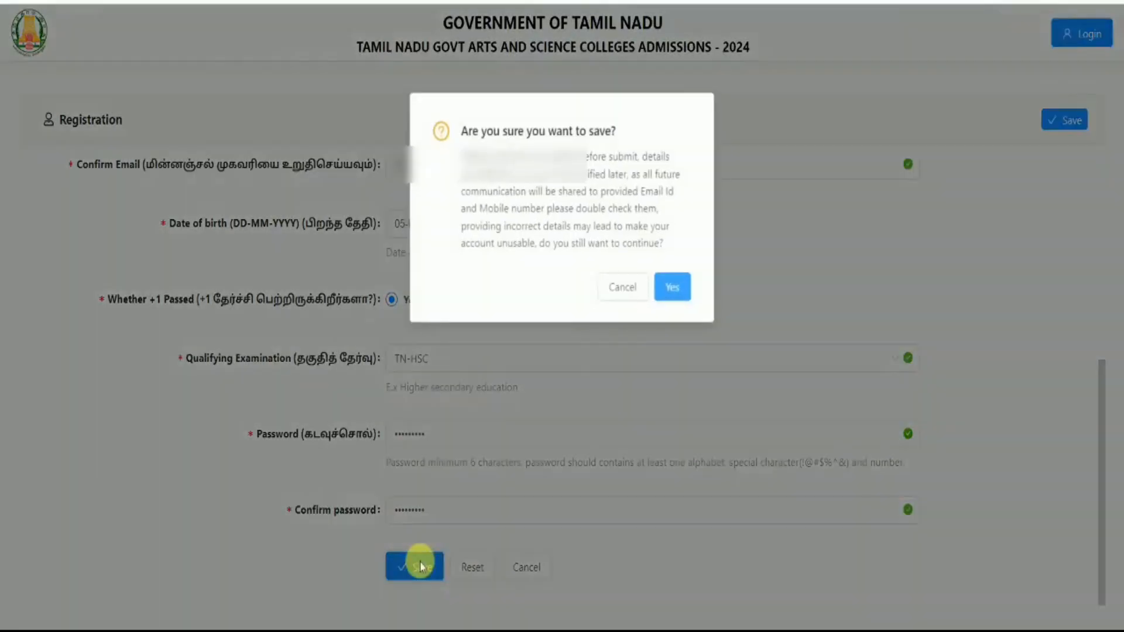
left_click(672, 287)
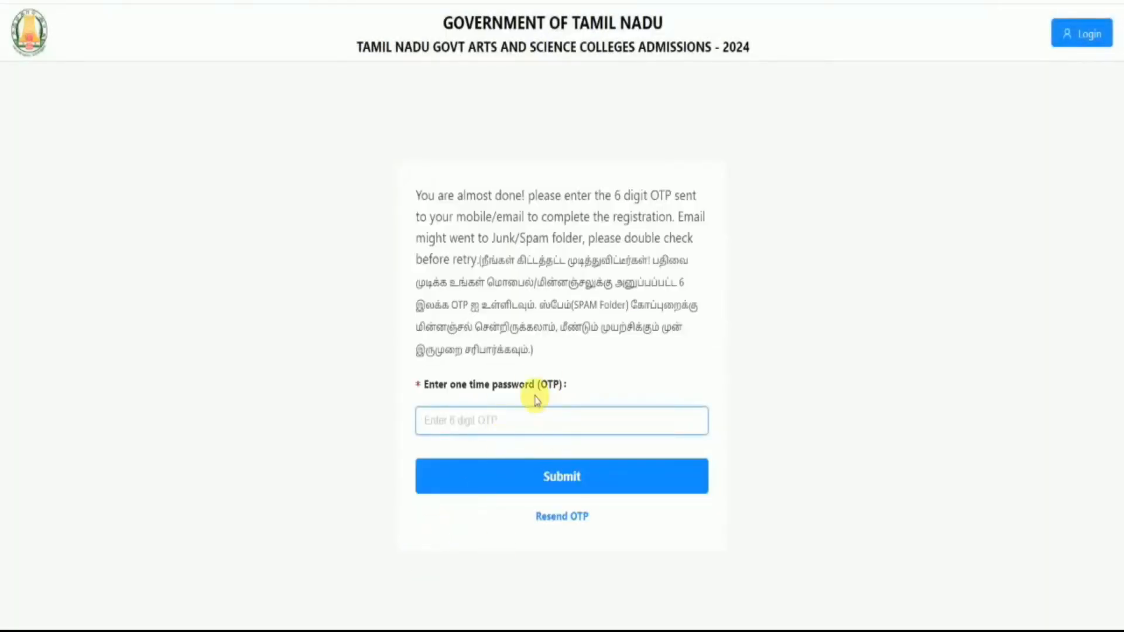
left_click(425, 630)
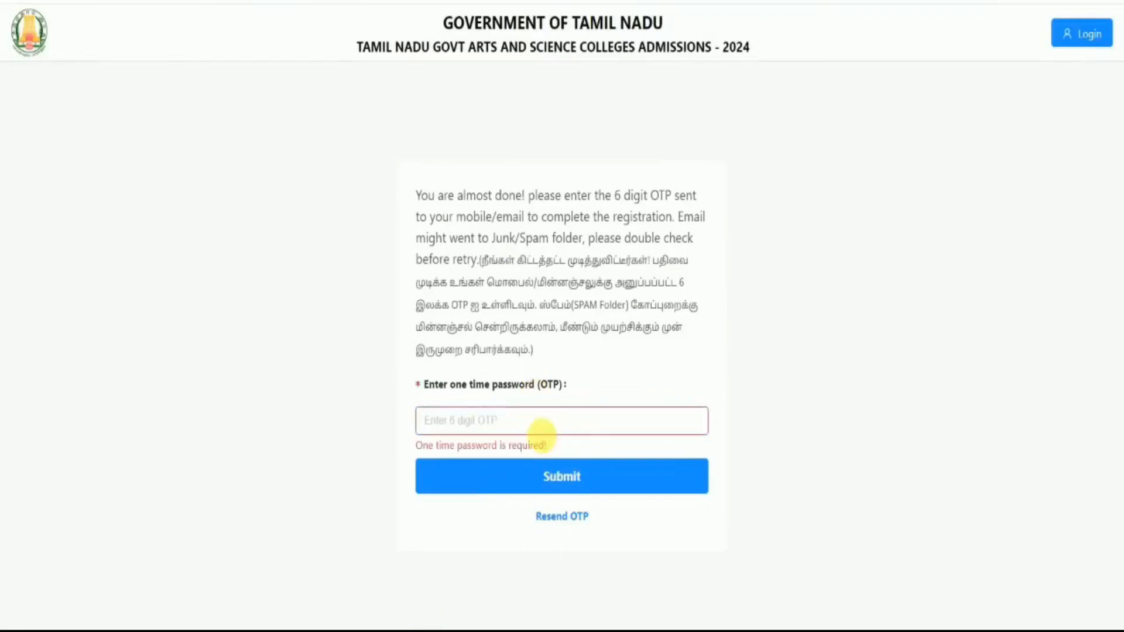
left_click(528, 420)
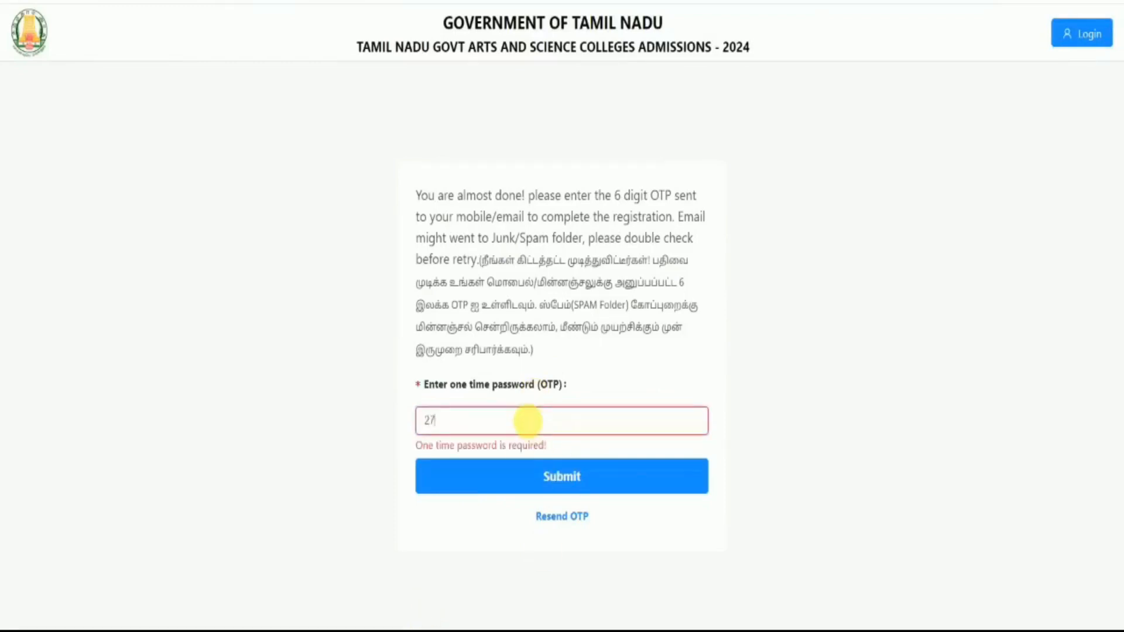
left_click(561, 481)
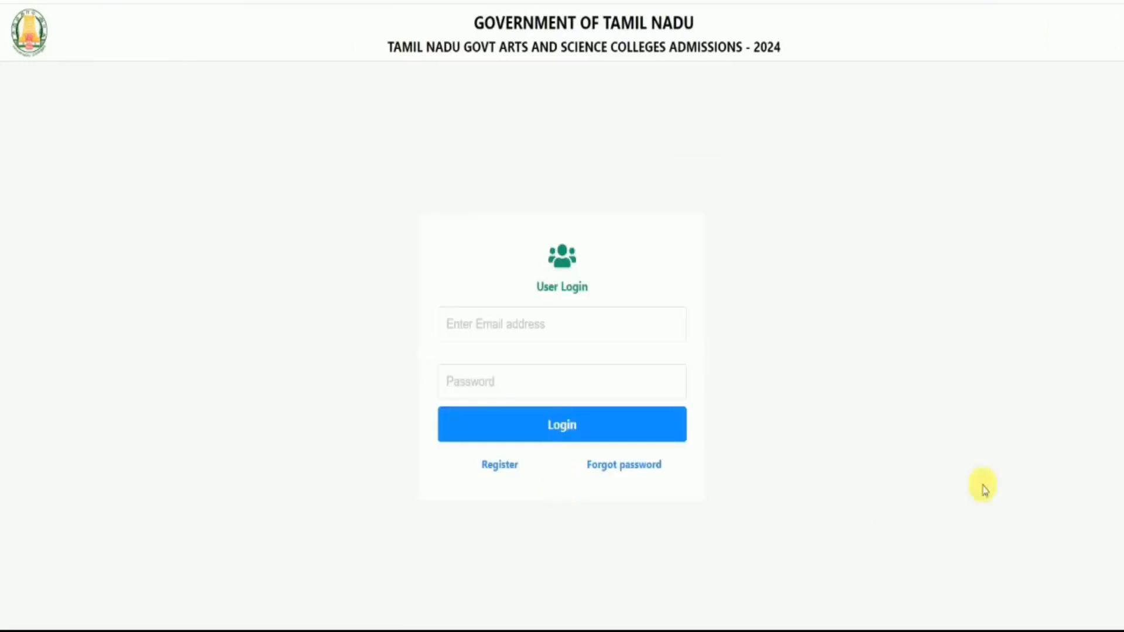
- Enter the registered e-mail address and password on the User Login page
left_click(604, 318)
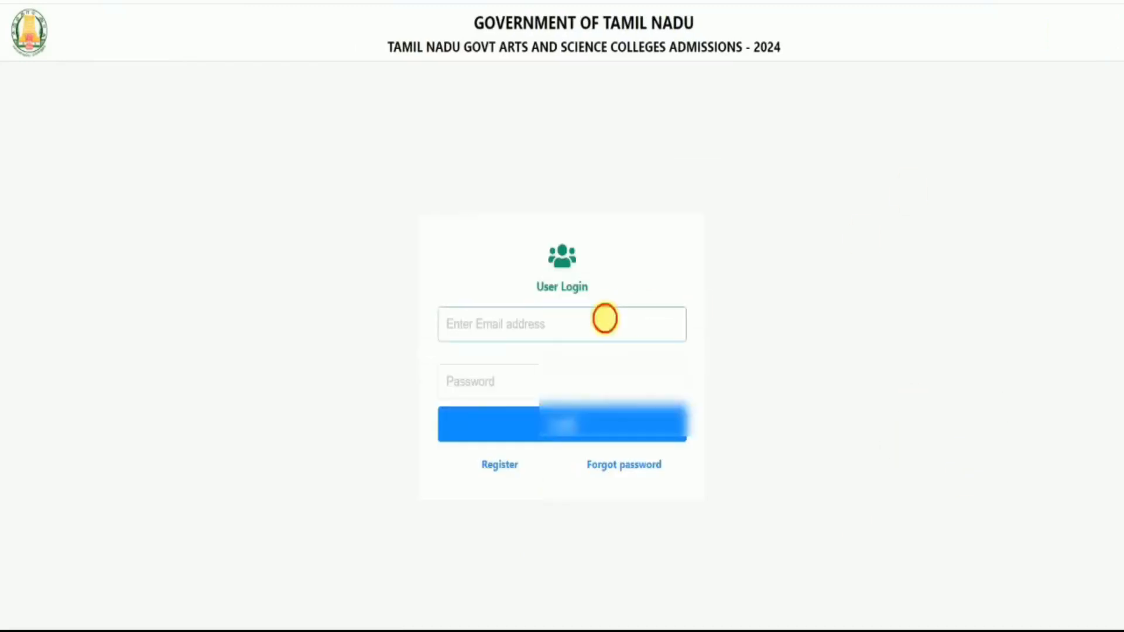
type("********")
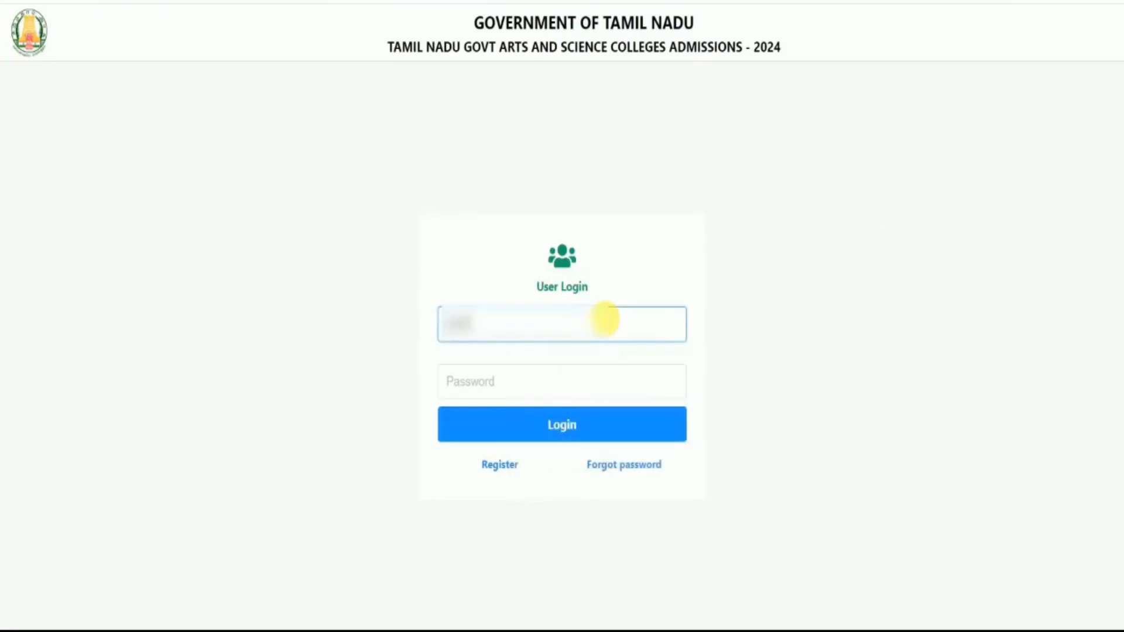
type("******")
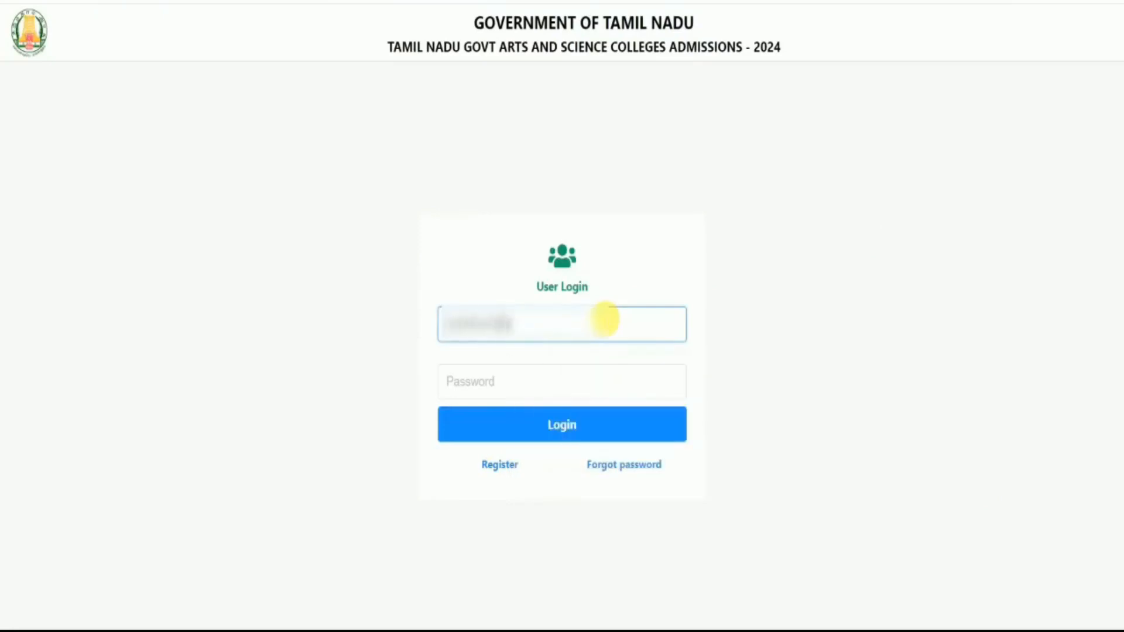
type("****")
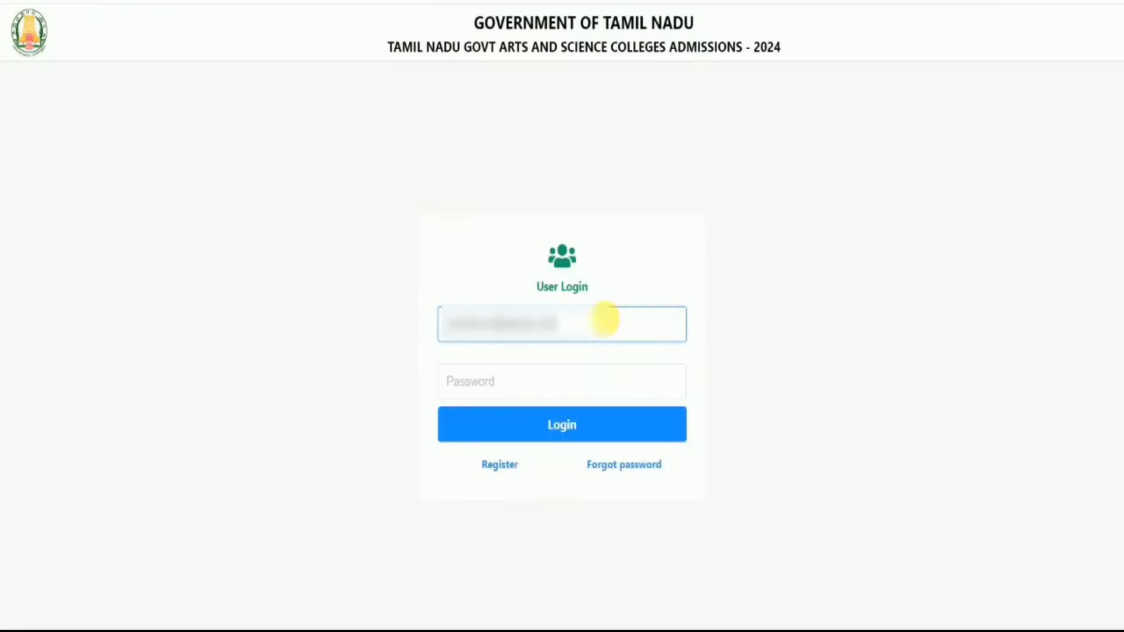
key("Tab")
type("********")
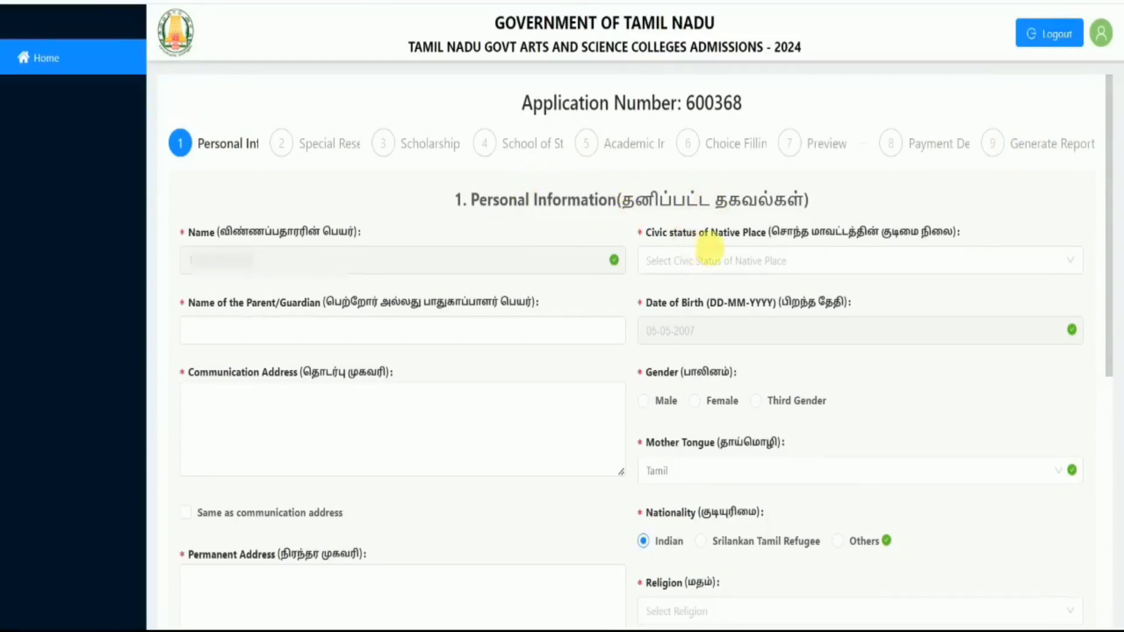
- Set civic status to Village Panchayat and enter the parent/guardian's name
left_click(723, 268)
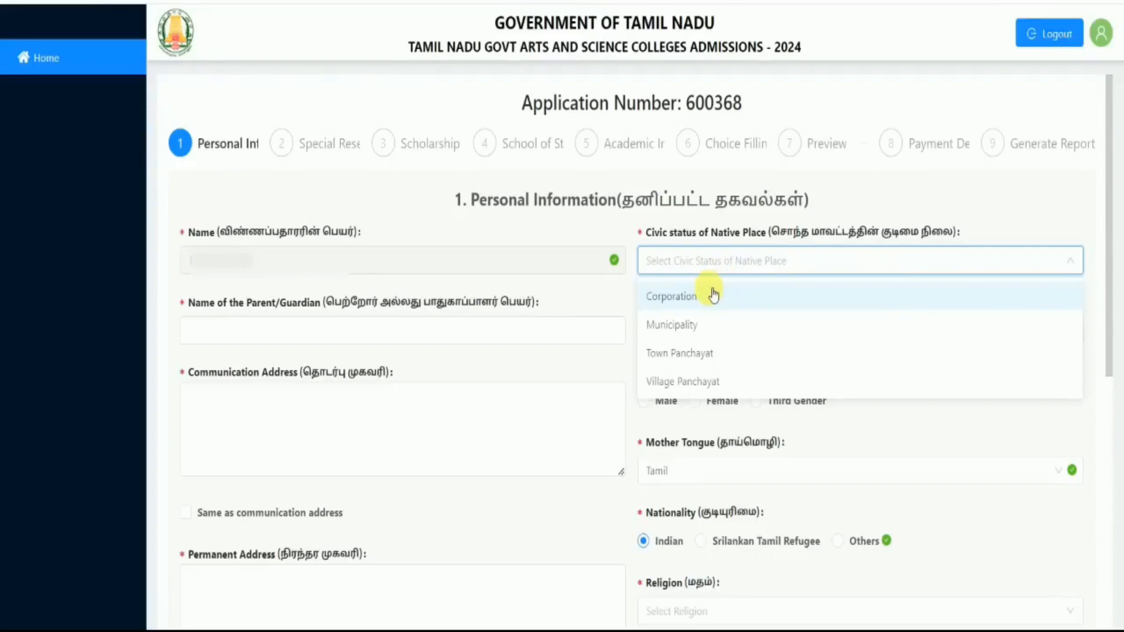
left_click(705, 383)
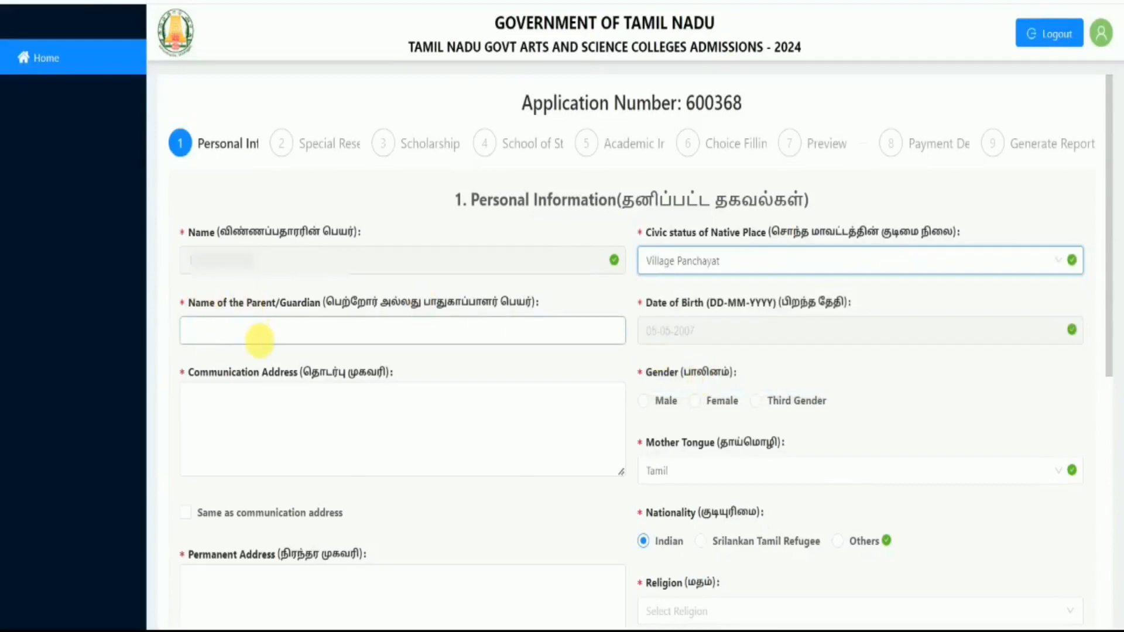
left_click(259, 340)
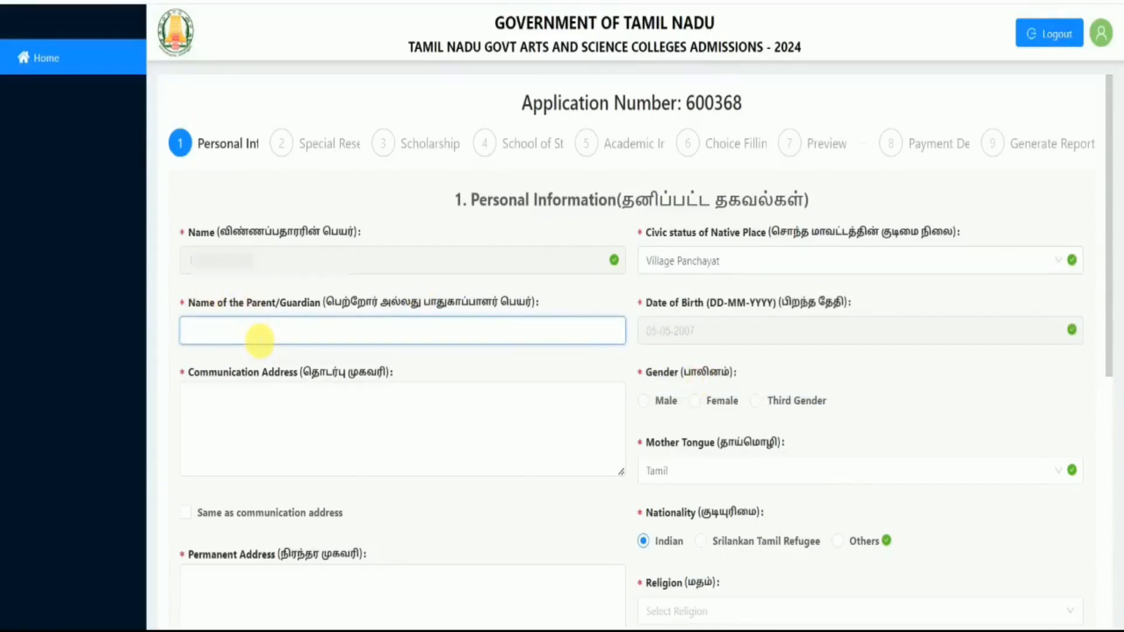
type("RAJKUMAR")
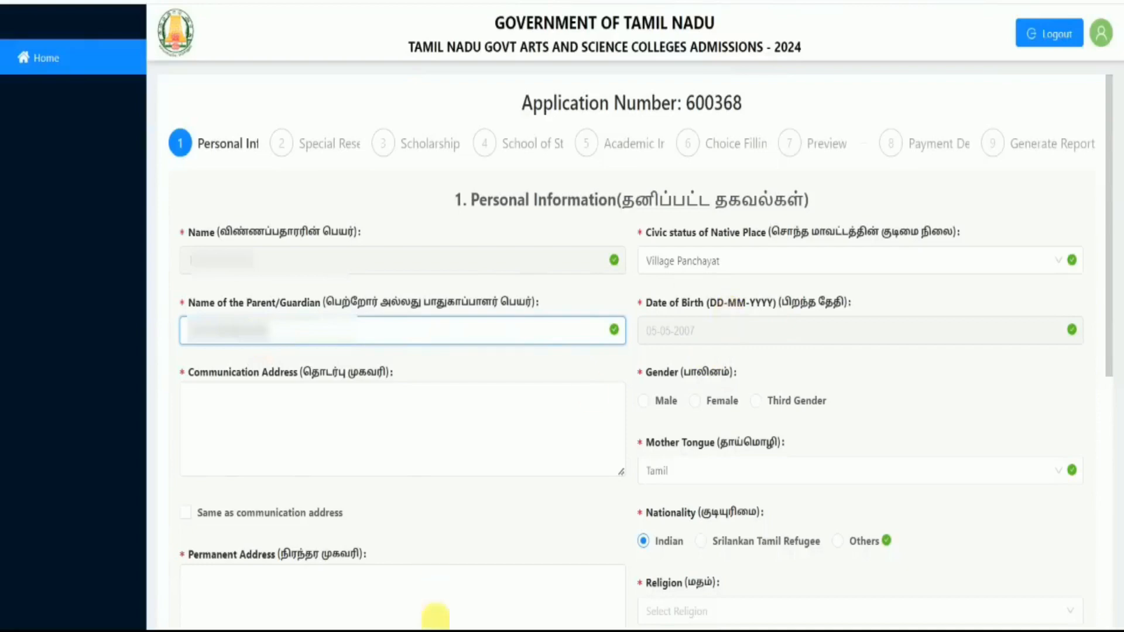
scroll(434, 609, "down", 5)
- Set gender to Male, keep Tamil as mother tongue, and choose Hindu as religion
left_click(650, 133)
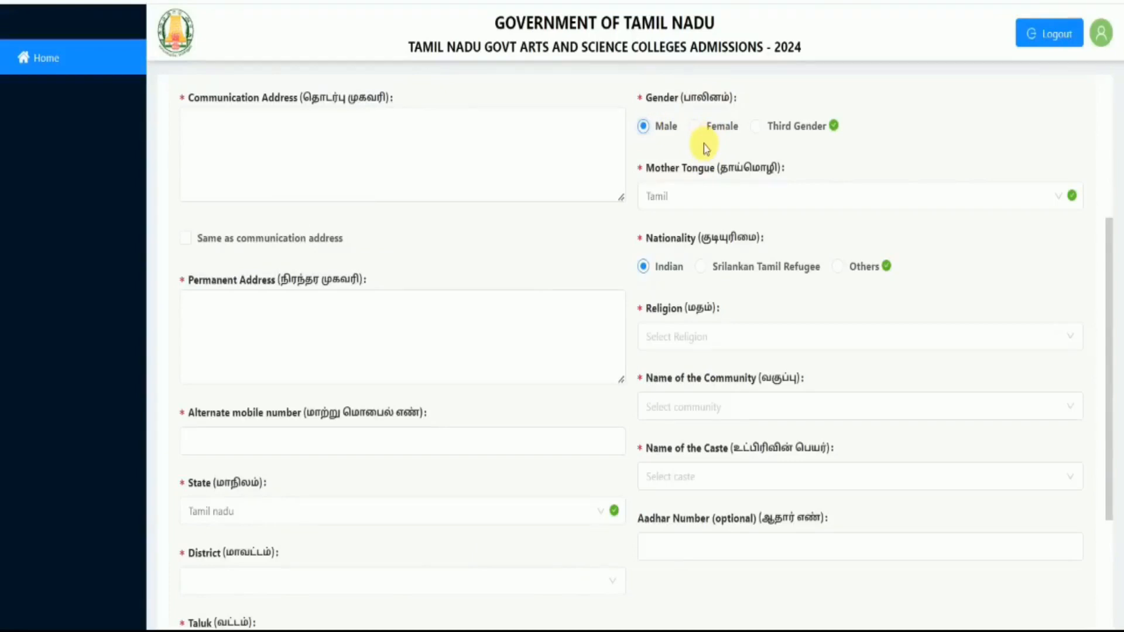
left_click(690, 195)
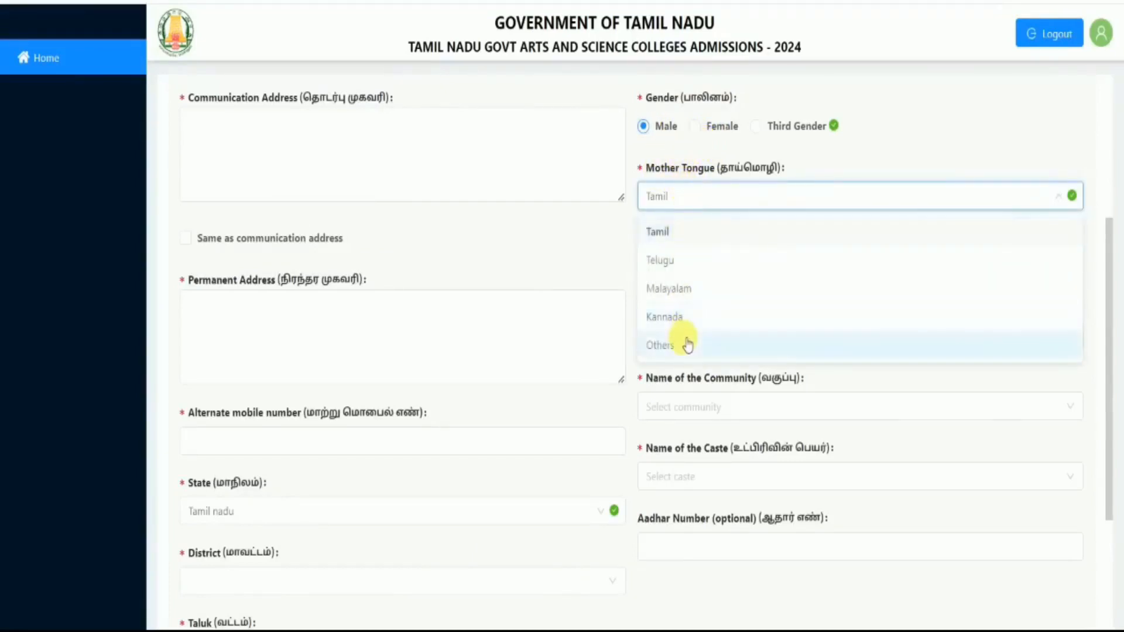
left_click(677, 231)
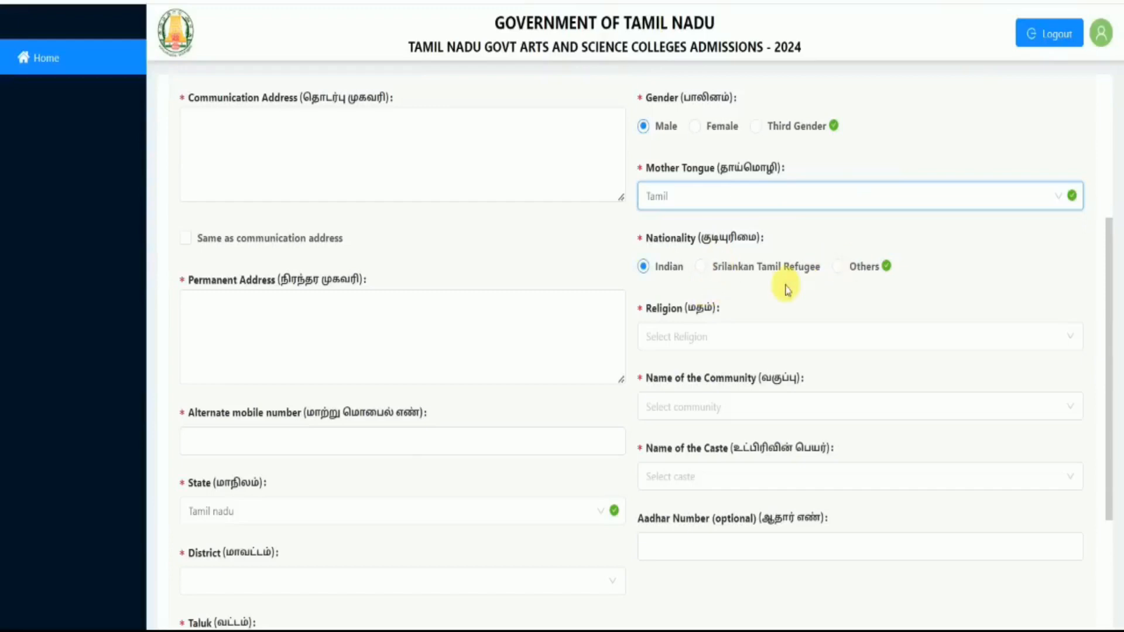
left_click(709, 339)
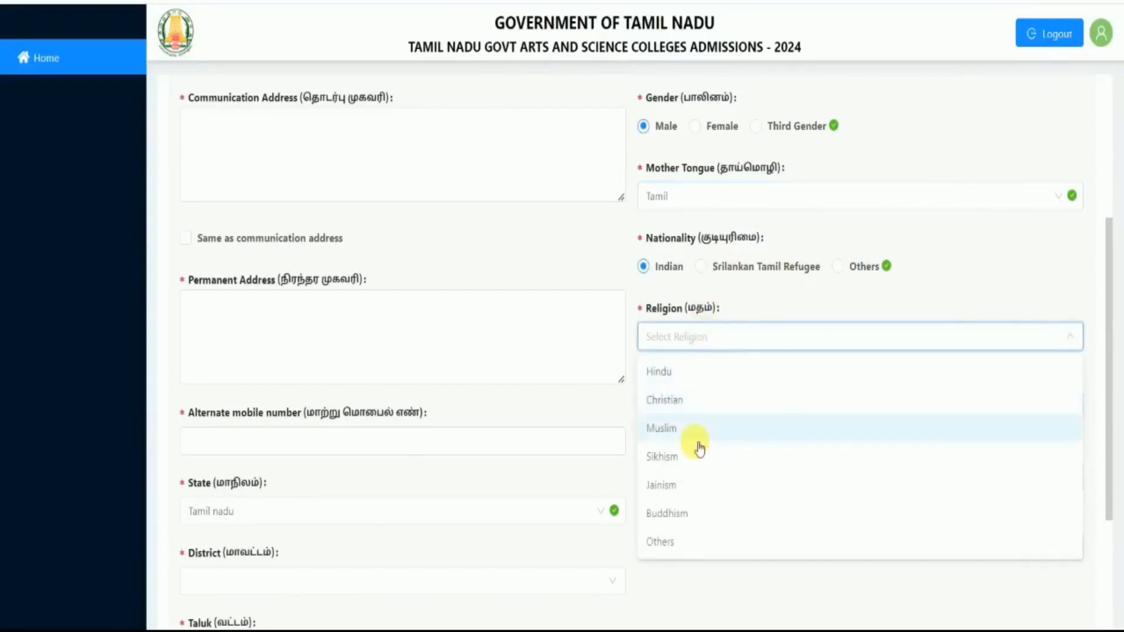
left_click(672, 402)
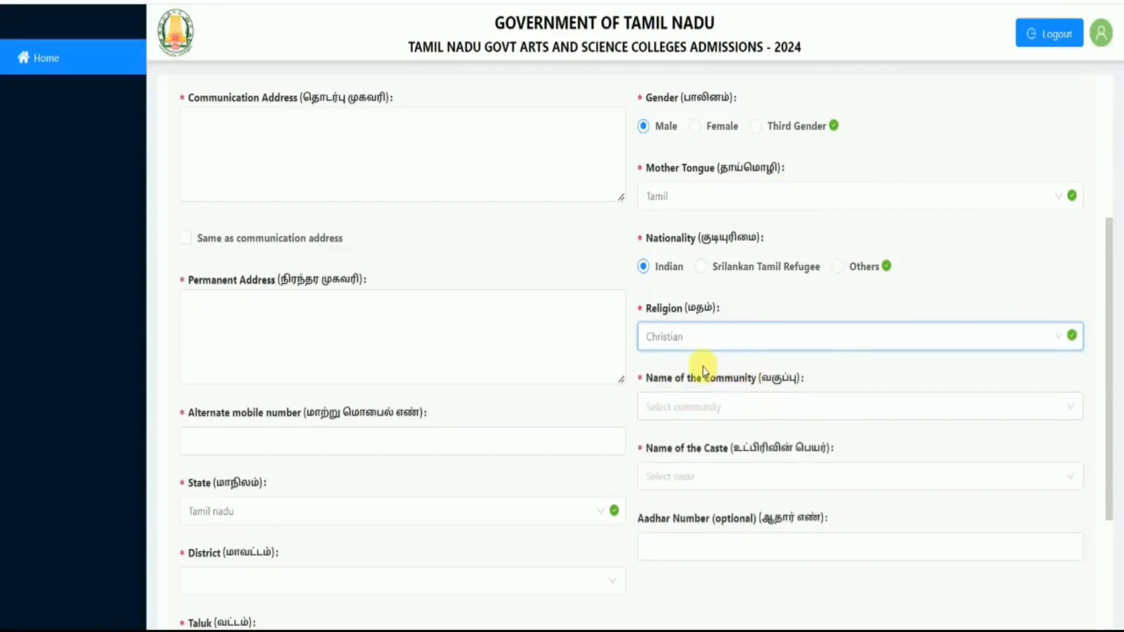
left_click(710, 405)
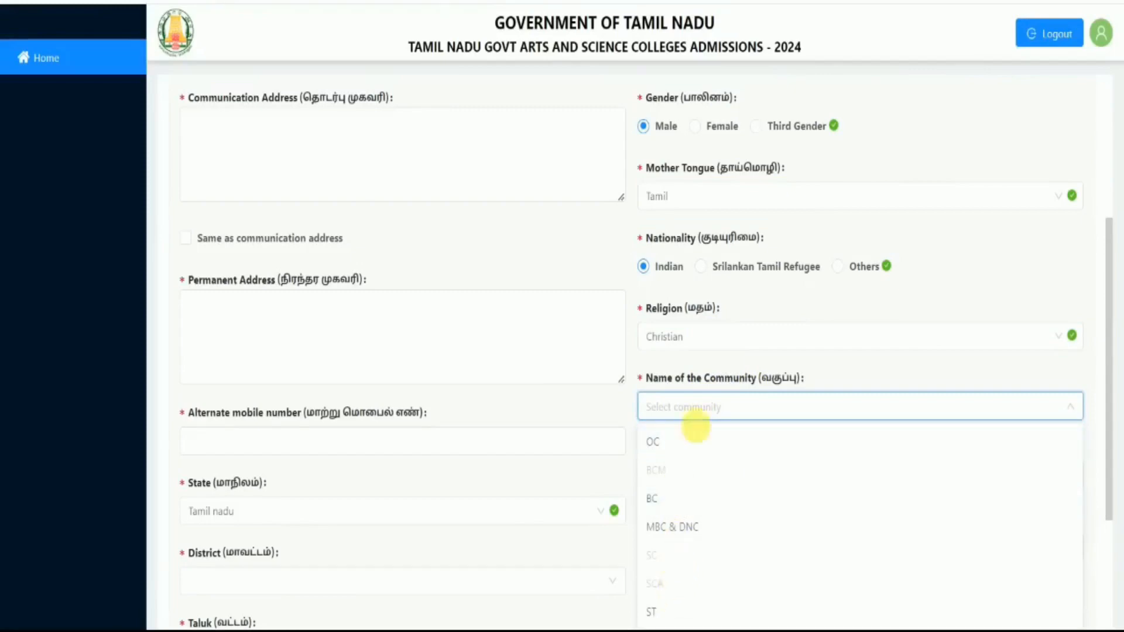
left_click(711, 337)
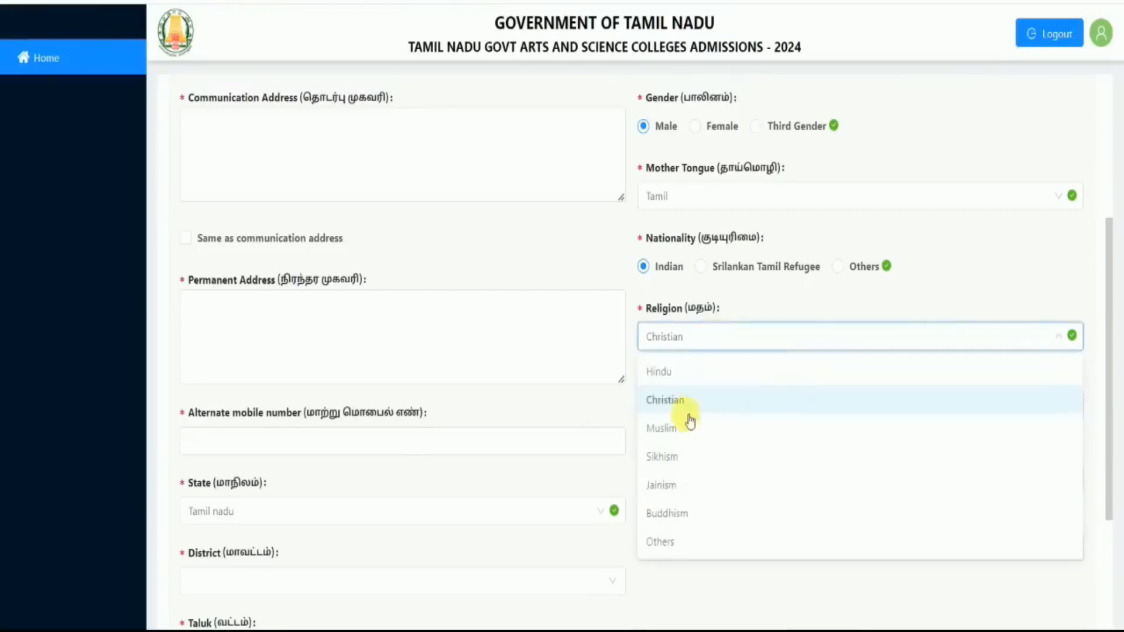
left_click(680, 375)
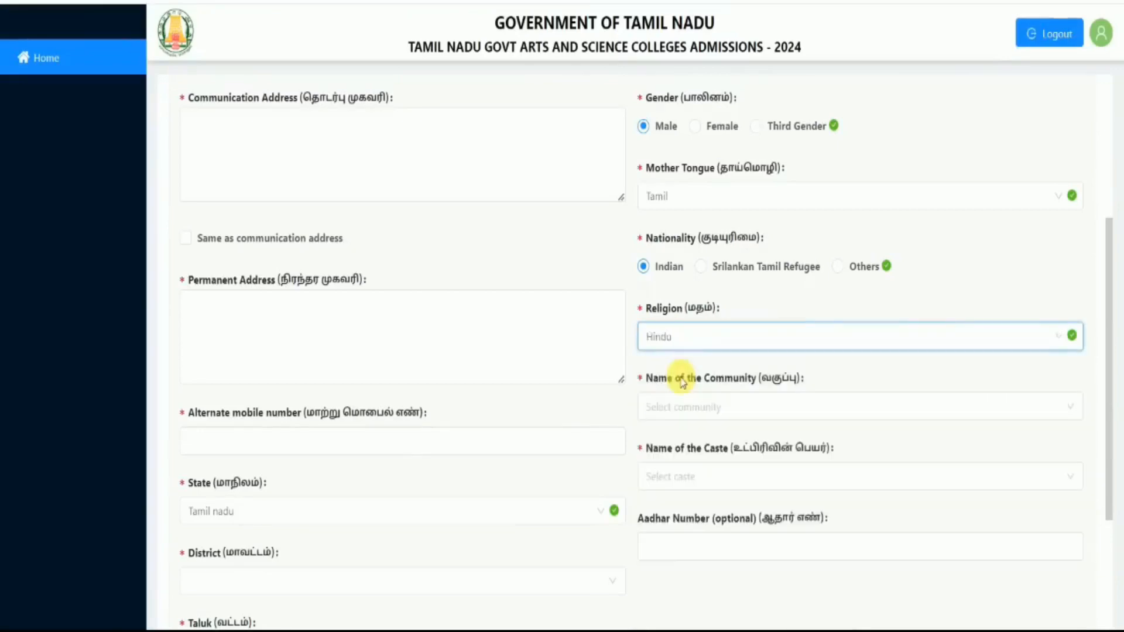
- Set community to BC and search 'GAVA' to pick caste Gangavar
left_click(689, 412)
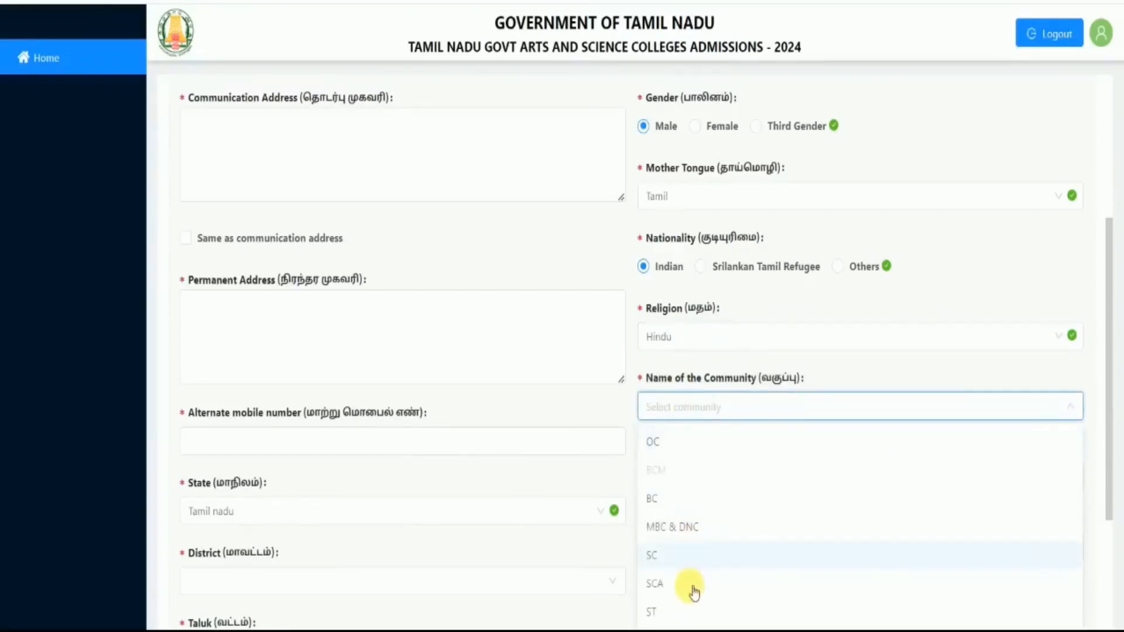
left_click(676, 504)
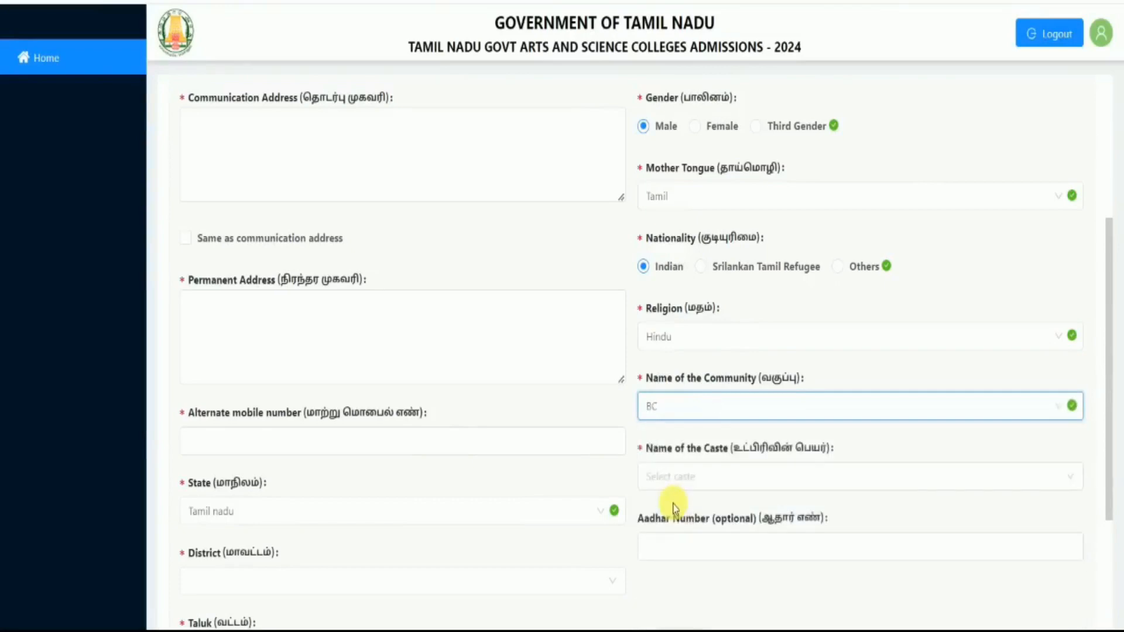
left_click(703, 476)
type("GAVA")
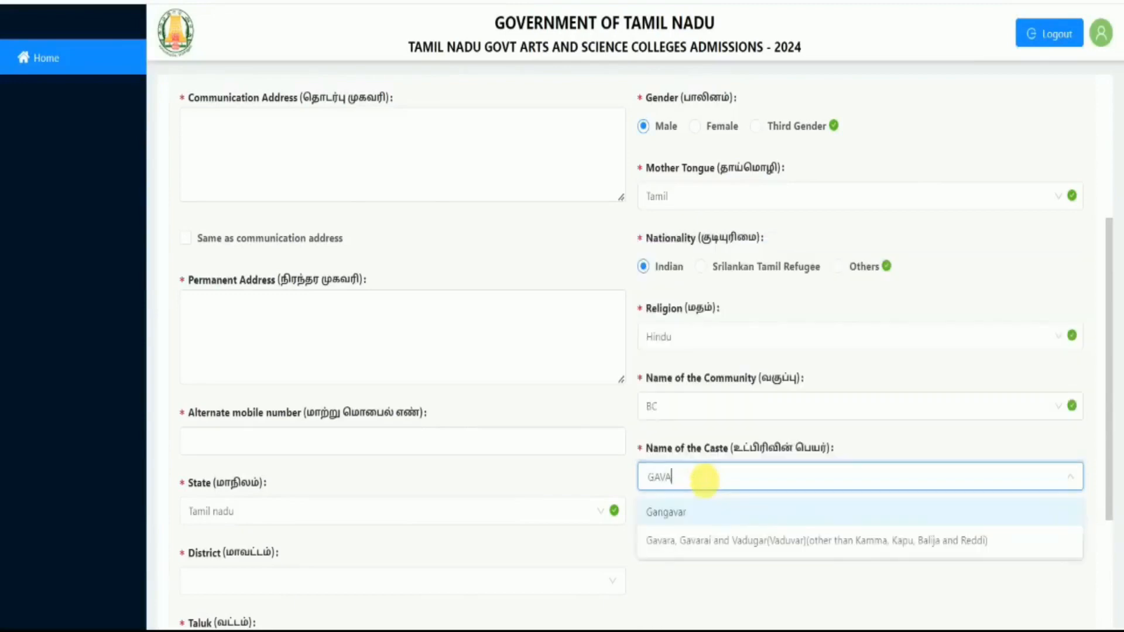
left_click(704, 522)
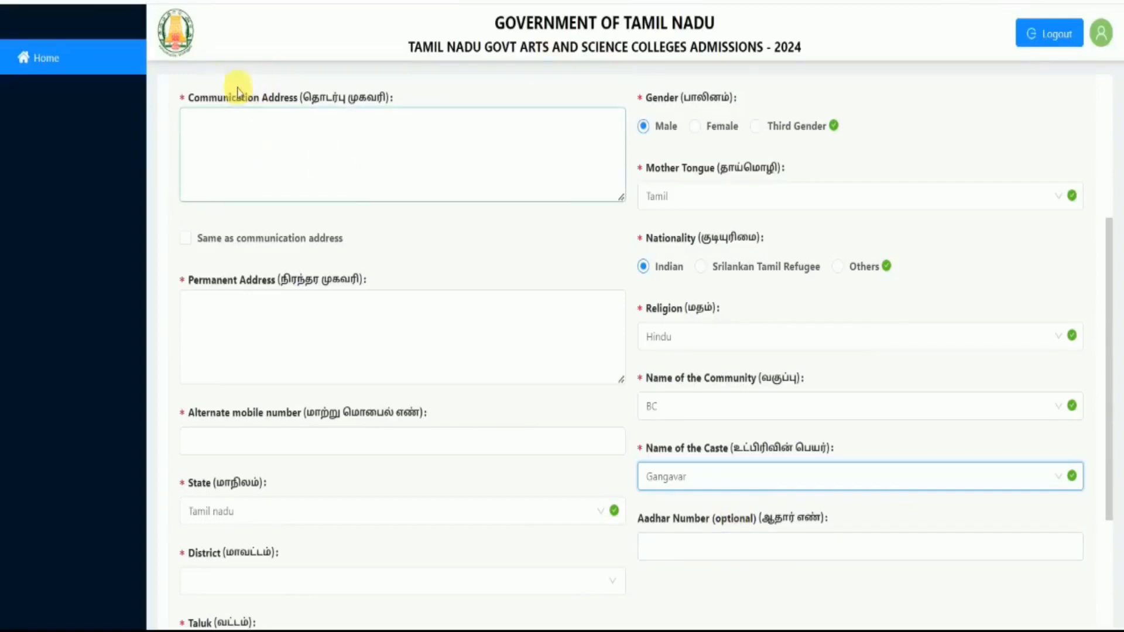
- Enter the communication address, copy it as permanent address, and add the alternate mobile number
left_click(268, 159)
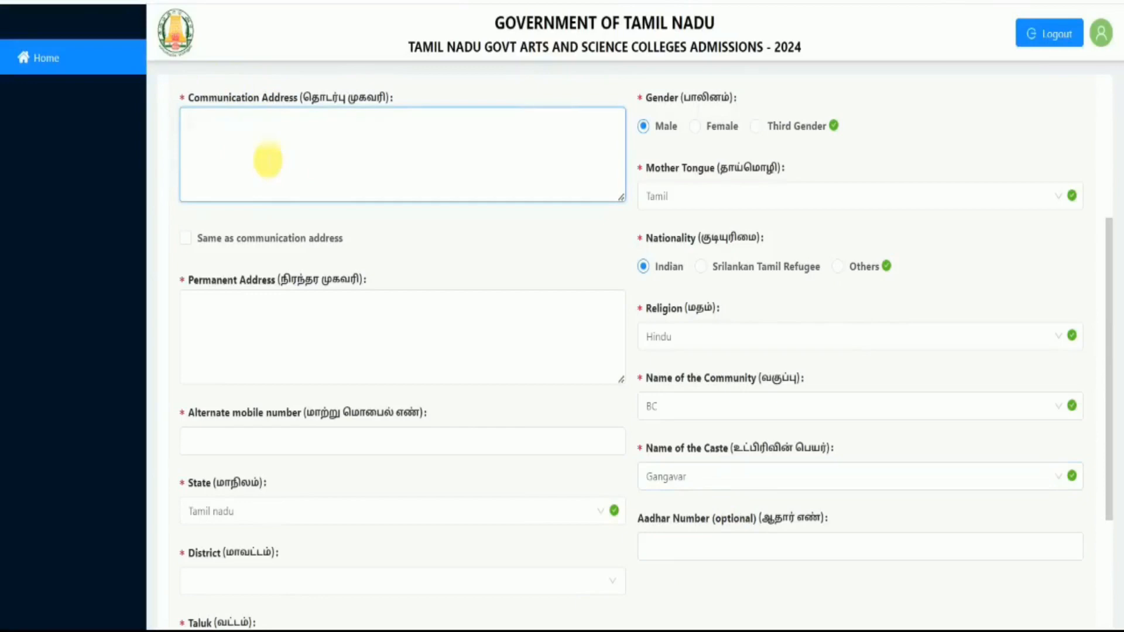
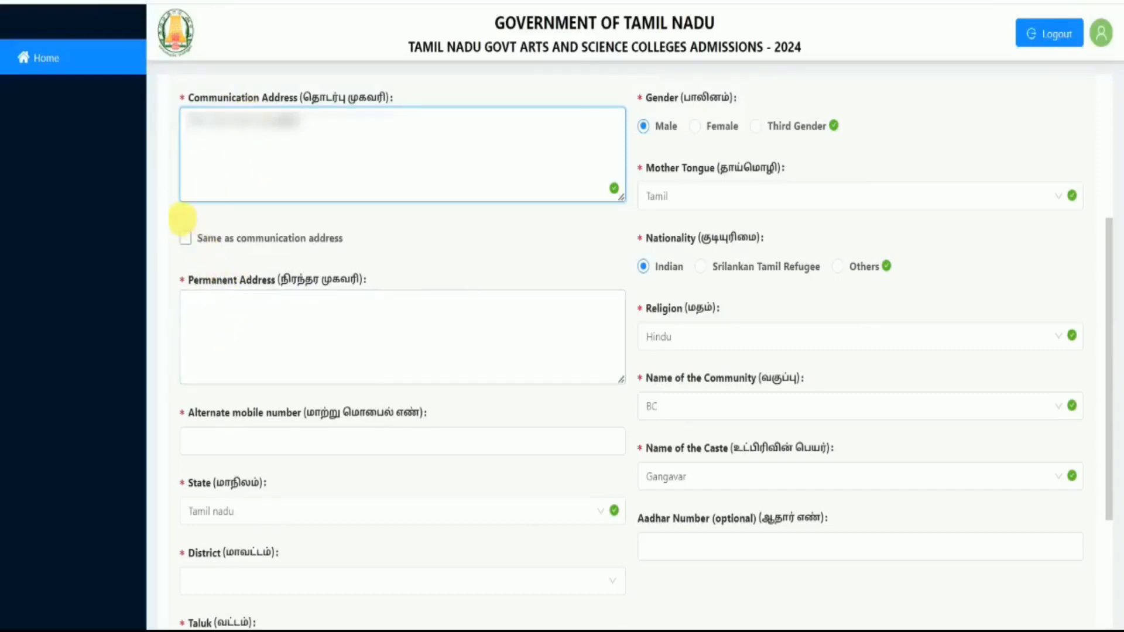
left_click(185, 239)
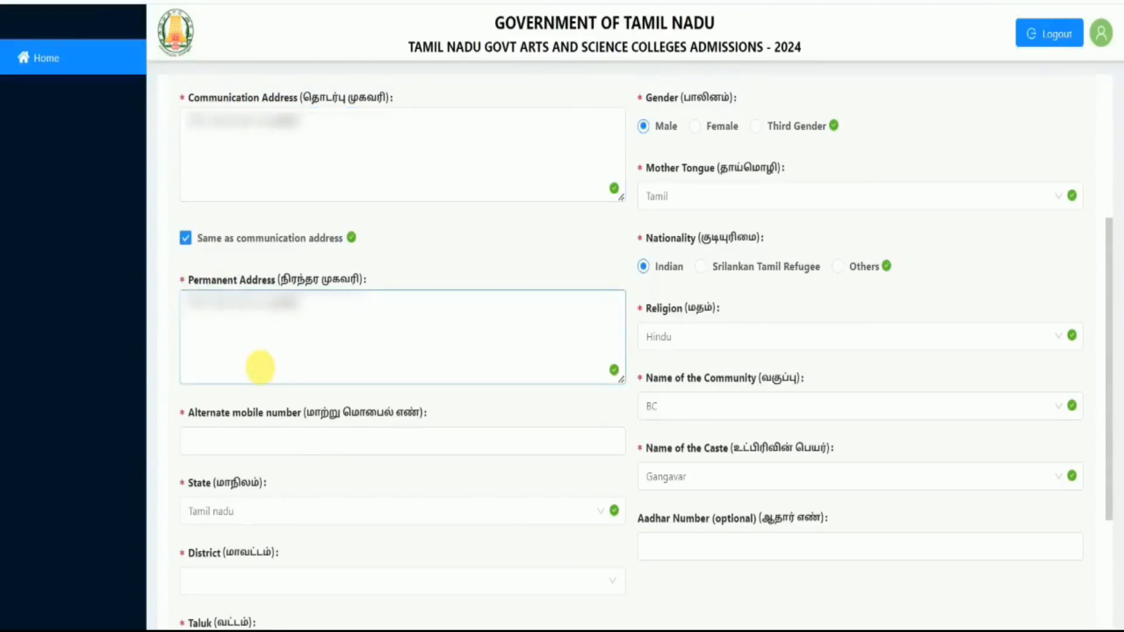
left_click(230, 448)
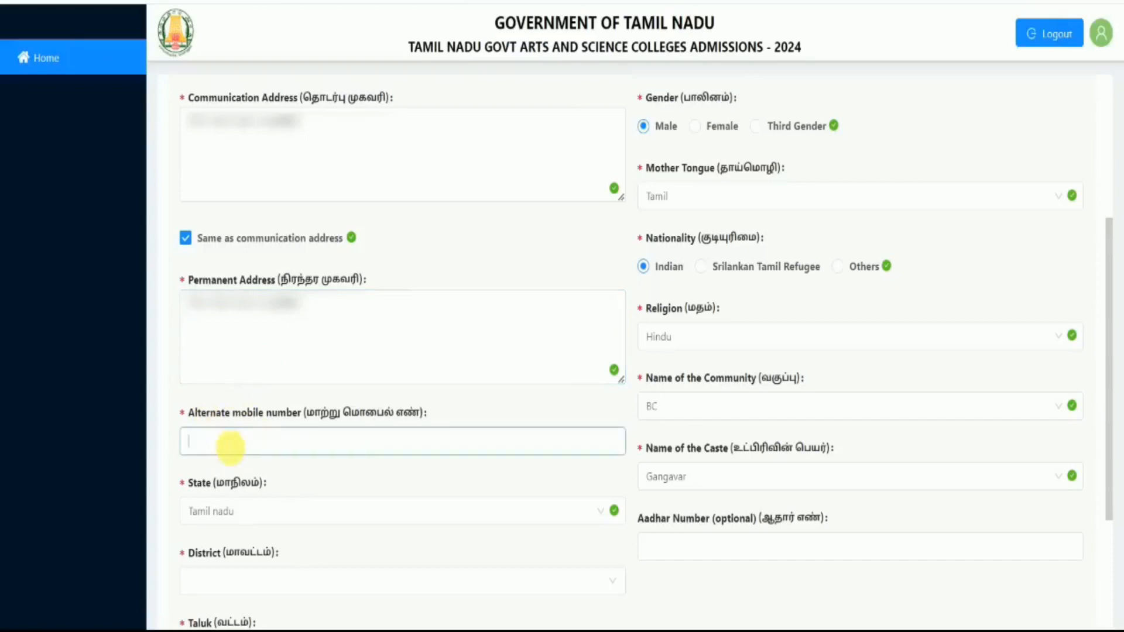
type("9")
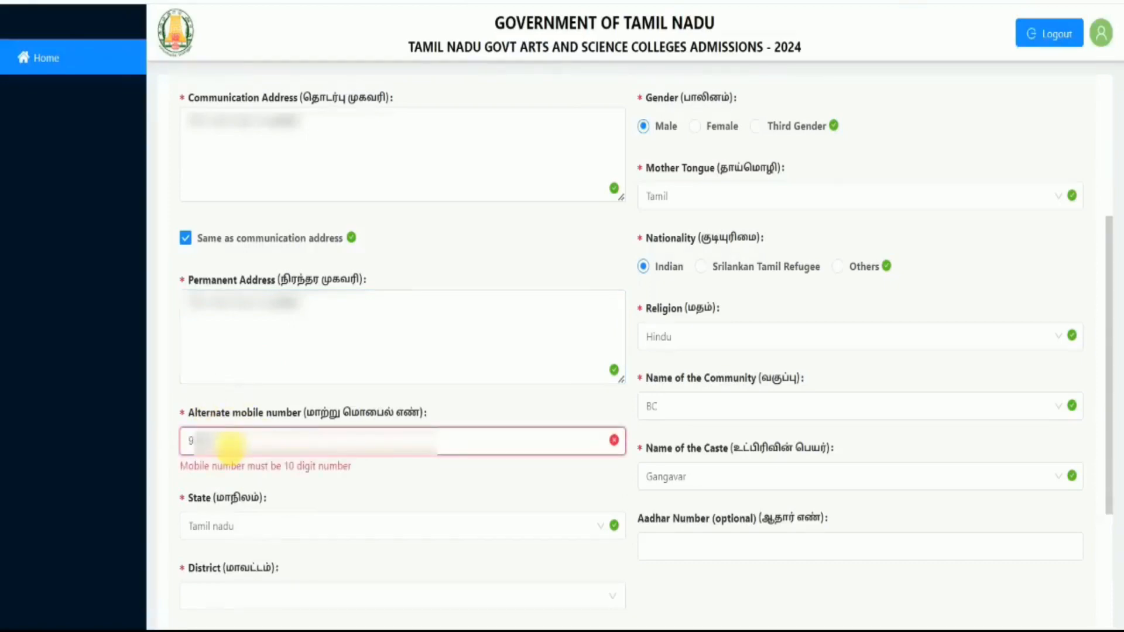
type("0")
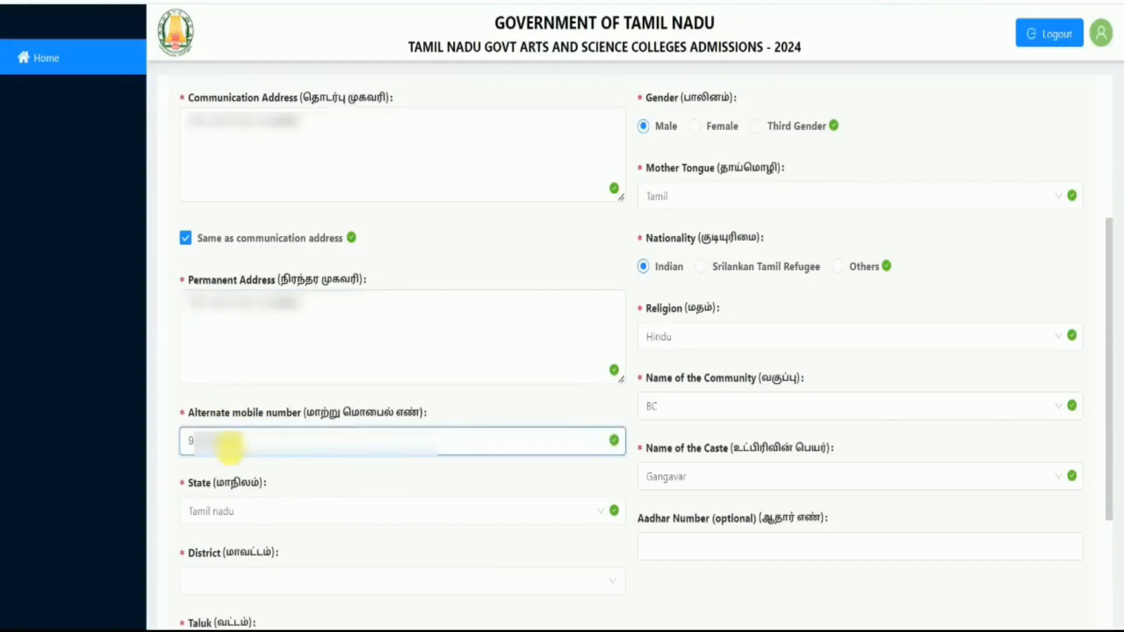
scroll(566, 563, "down", 4)
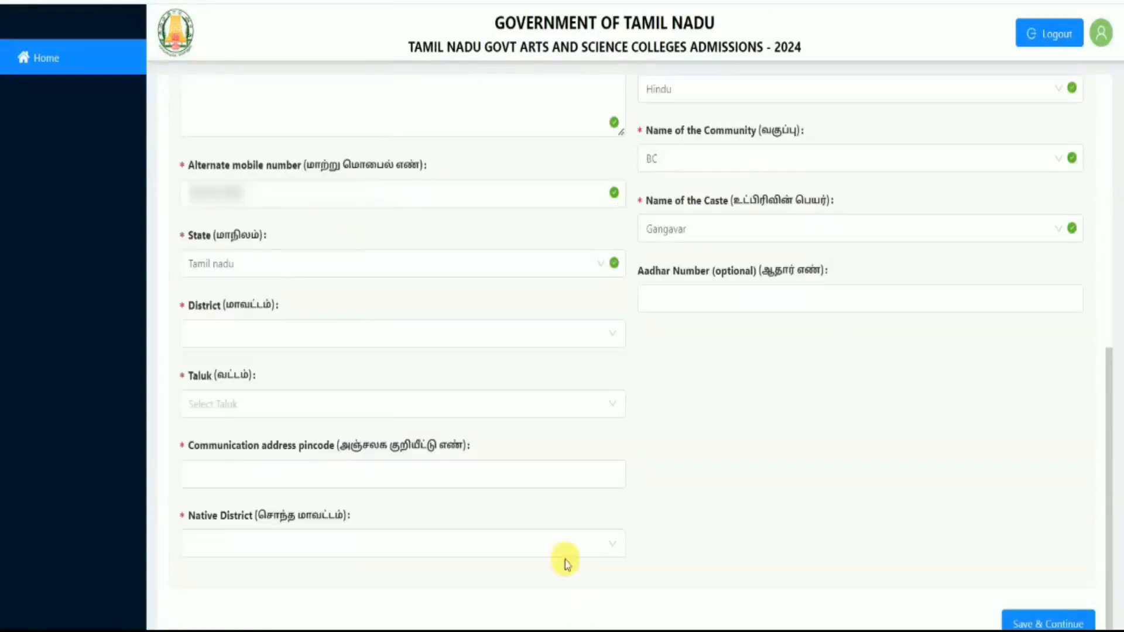
- Set the communication address district to Tiruvannamalai and the taluk to Thandramet
left_click(467, 342)
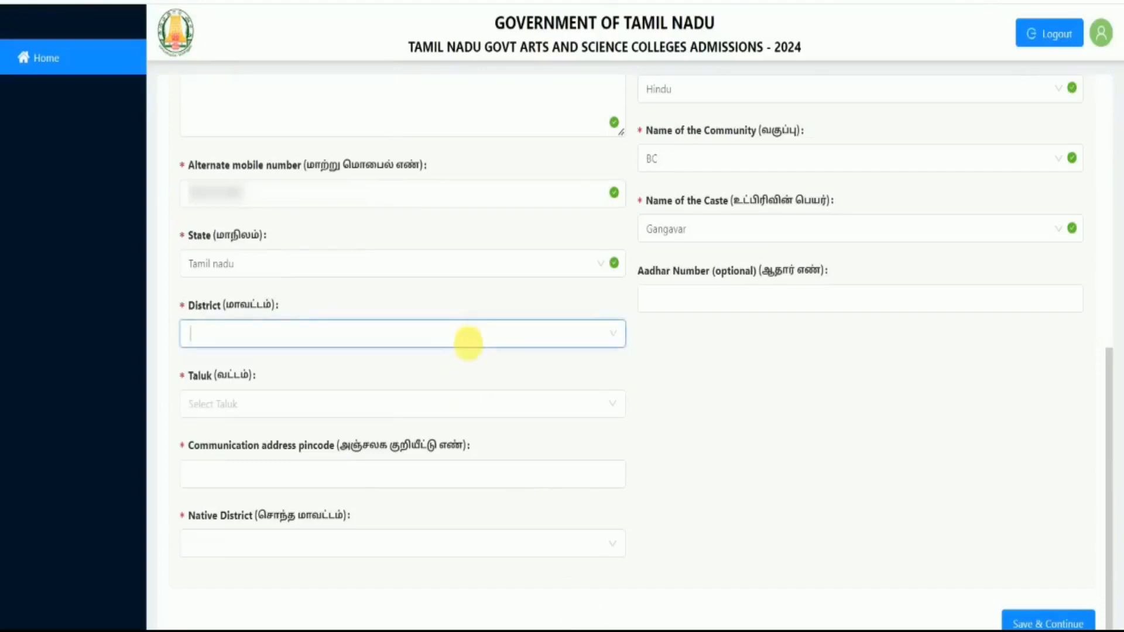
left_click_drag(619, 385, 610, 545)
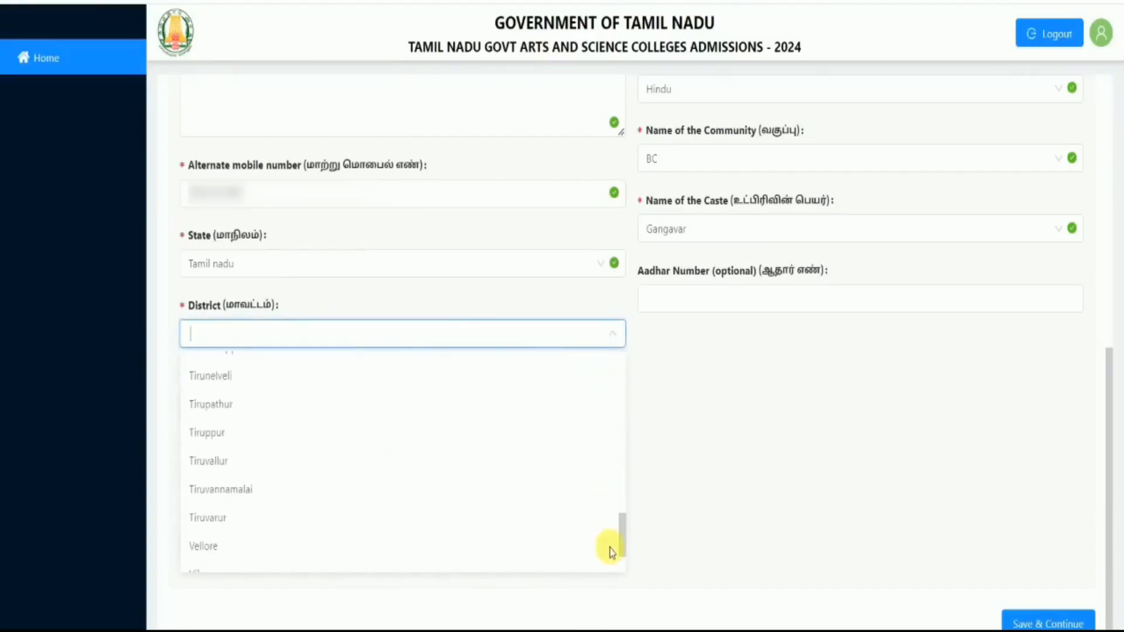
left_click(327, 486)
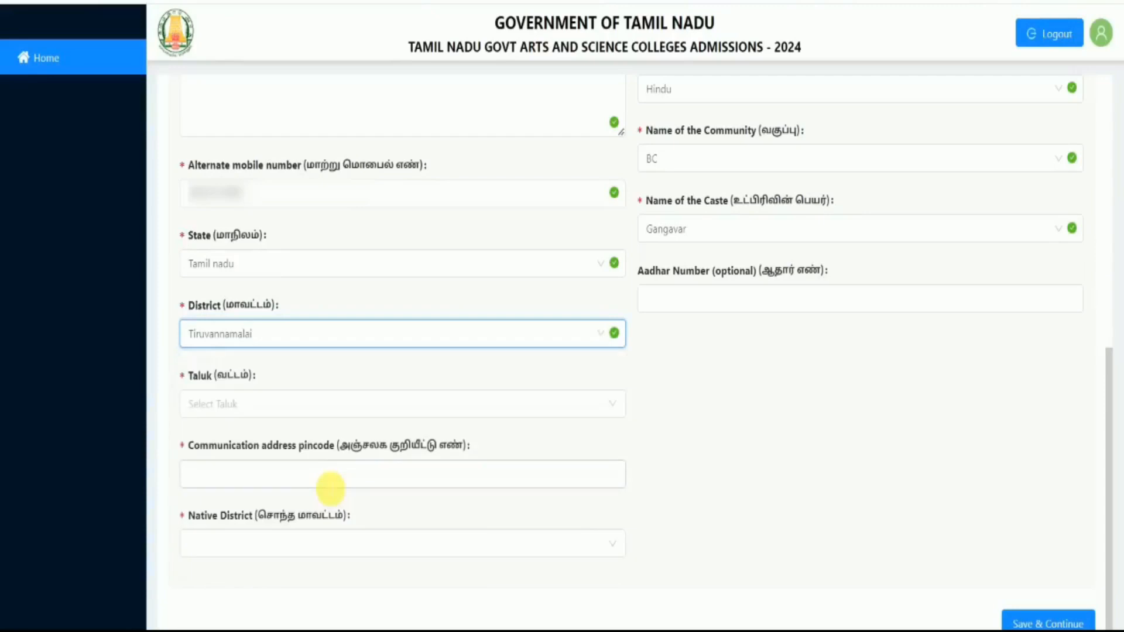
left_click(300, 406)
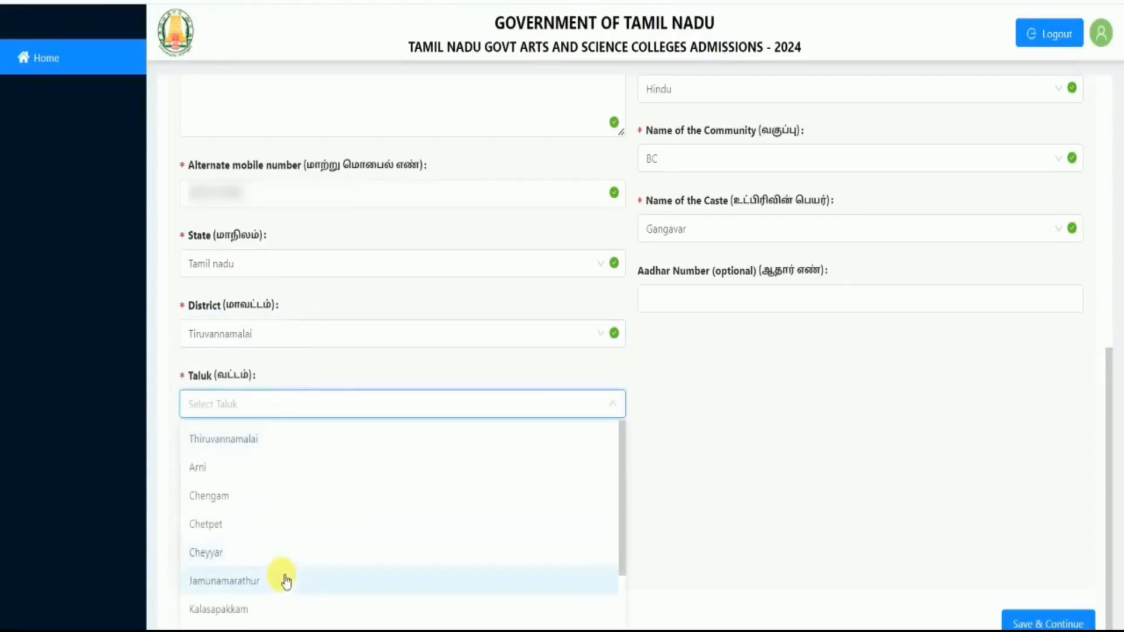
left_click(621, 594)
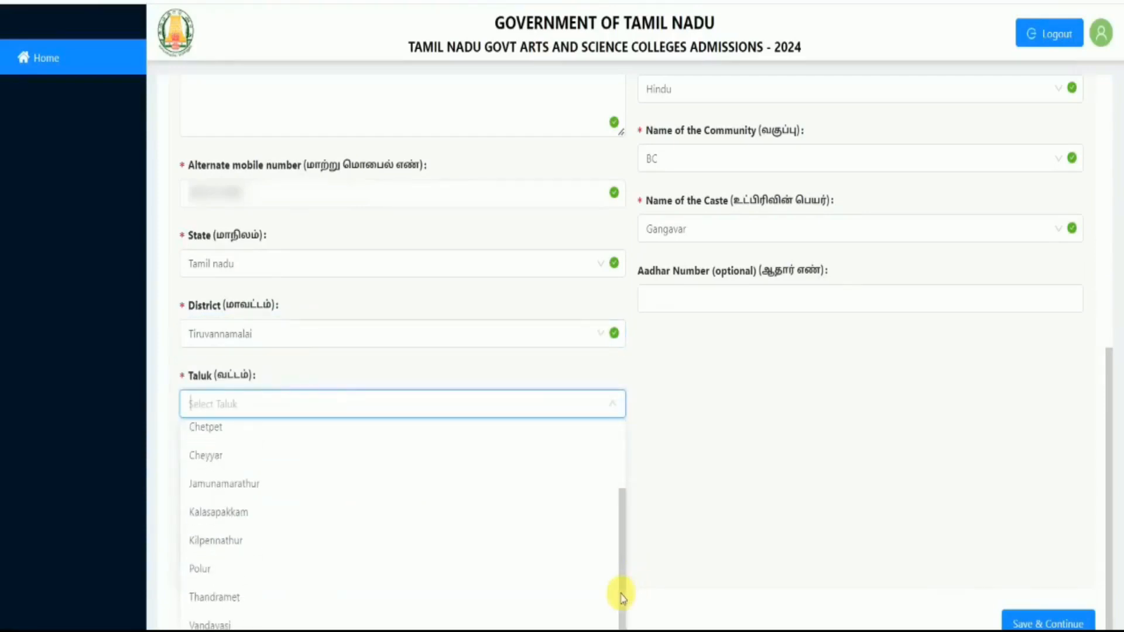
left_click(234, 597)
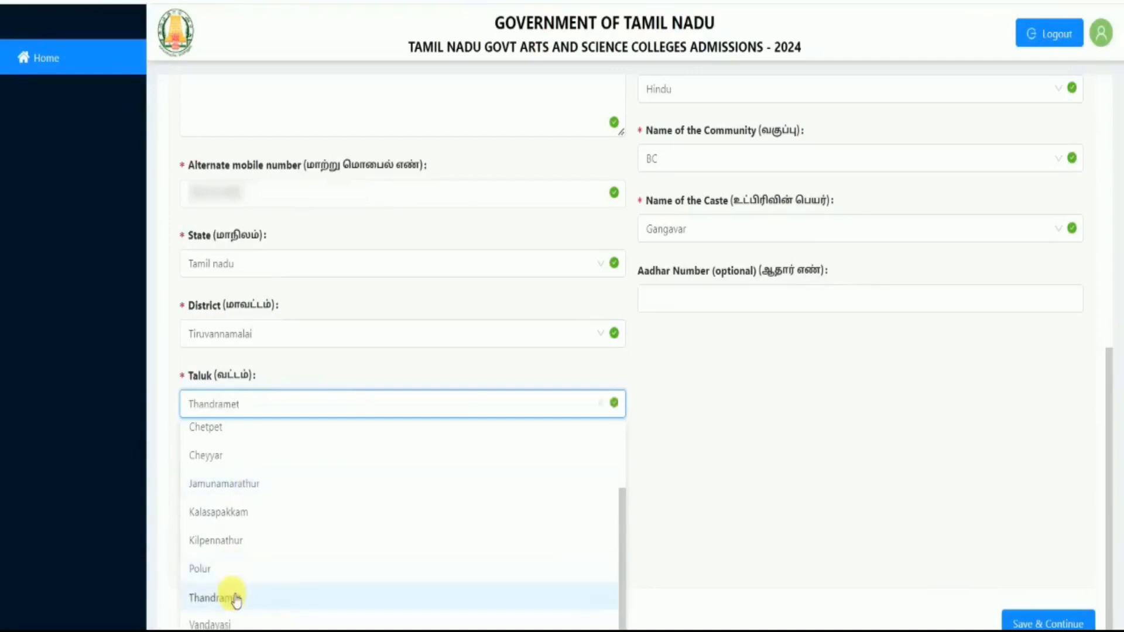
- Enter the communication address pincode and set Native District to Tiruvannamalai
left_click(305, 486)
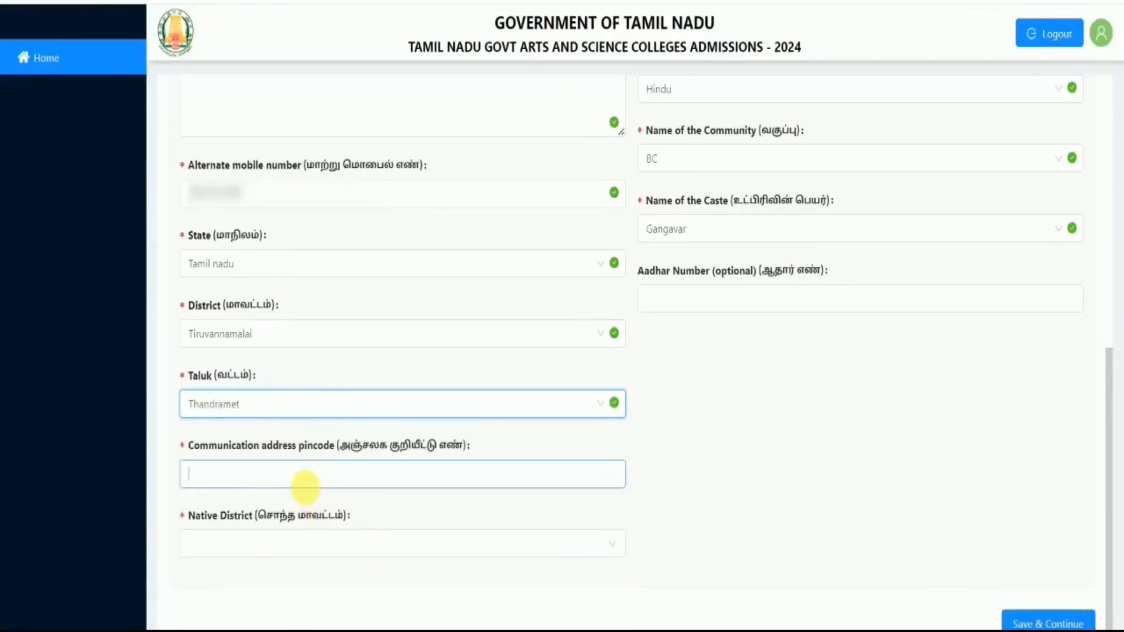
type("60")
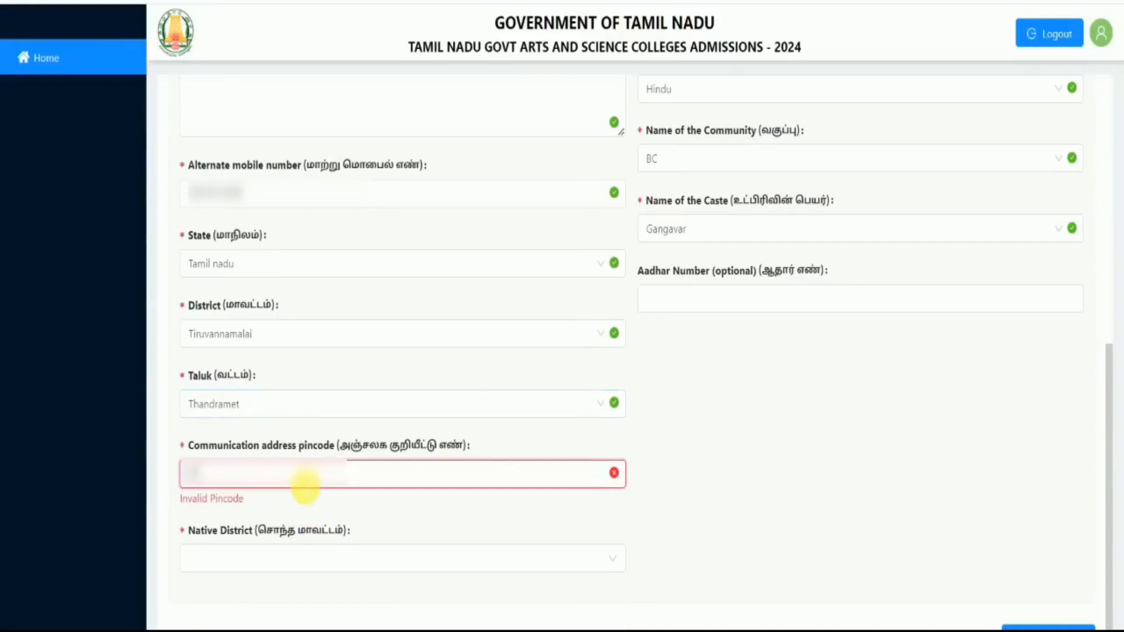
type("6707")
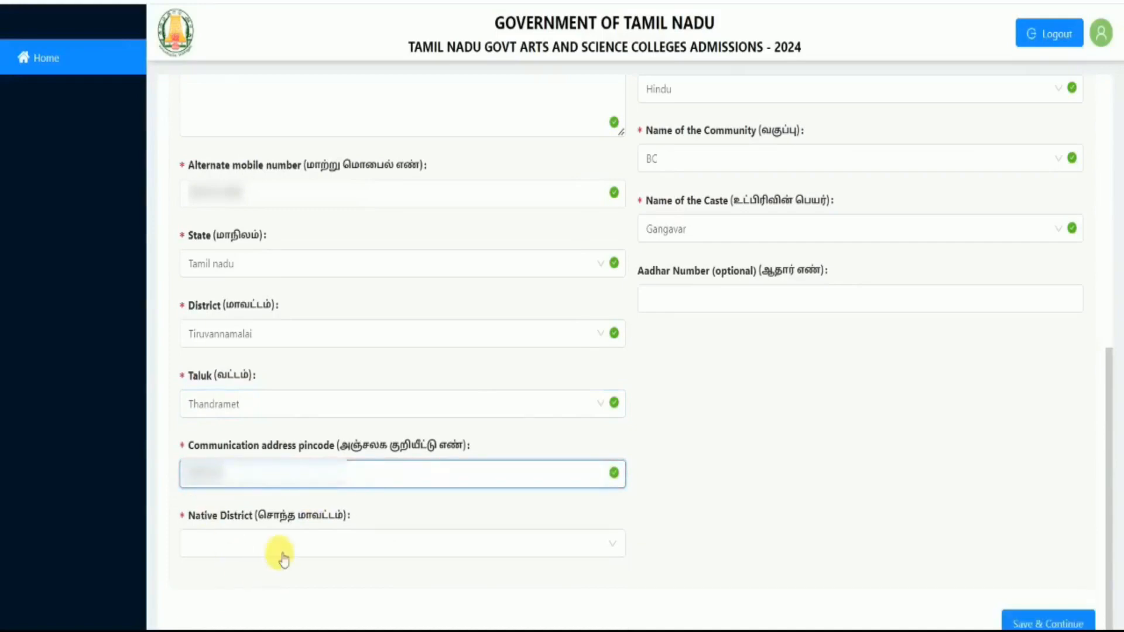
left_click(273, 550)
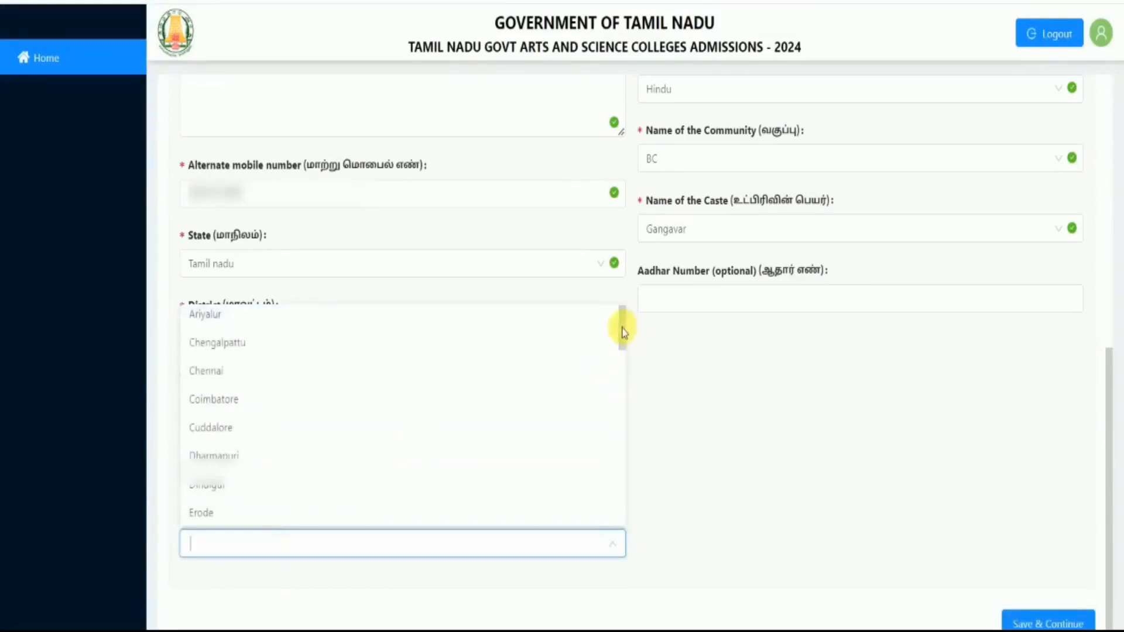
left_click_drag(623, 329, 611, 516)
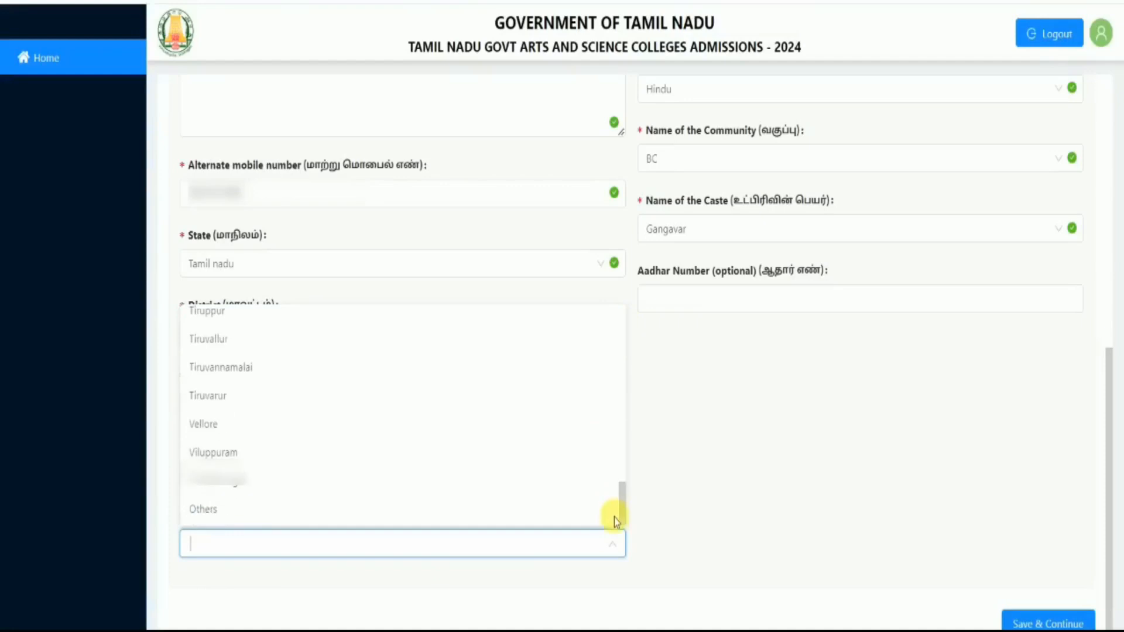
left_click(339, 374)
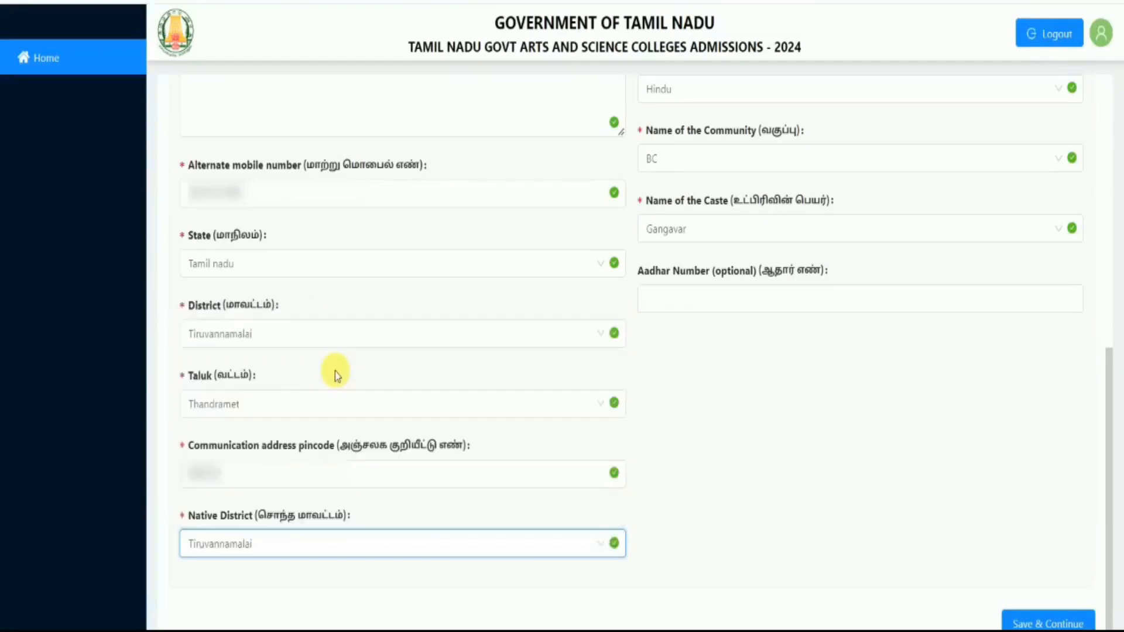
left_click(712, 448)
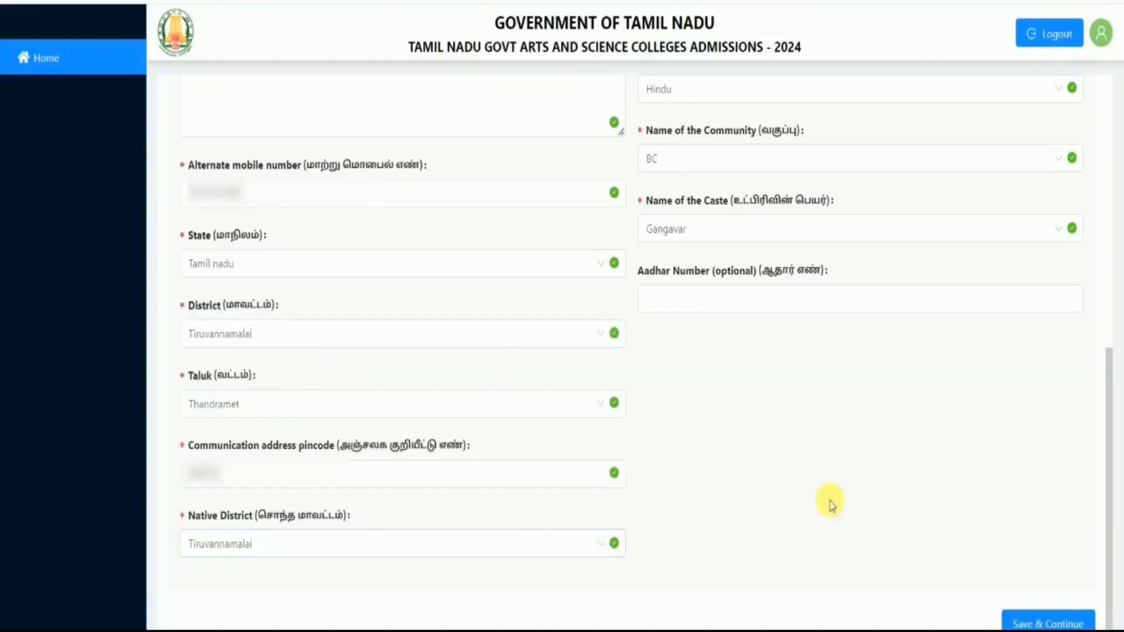
- Save personal details, then switch the Eminent Sports quota answer to Yes and back to No
left_click(1046, 623)
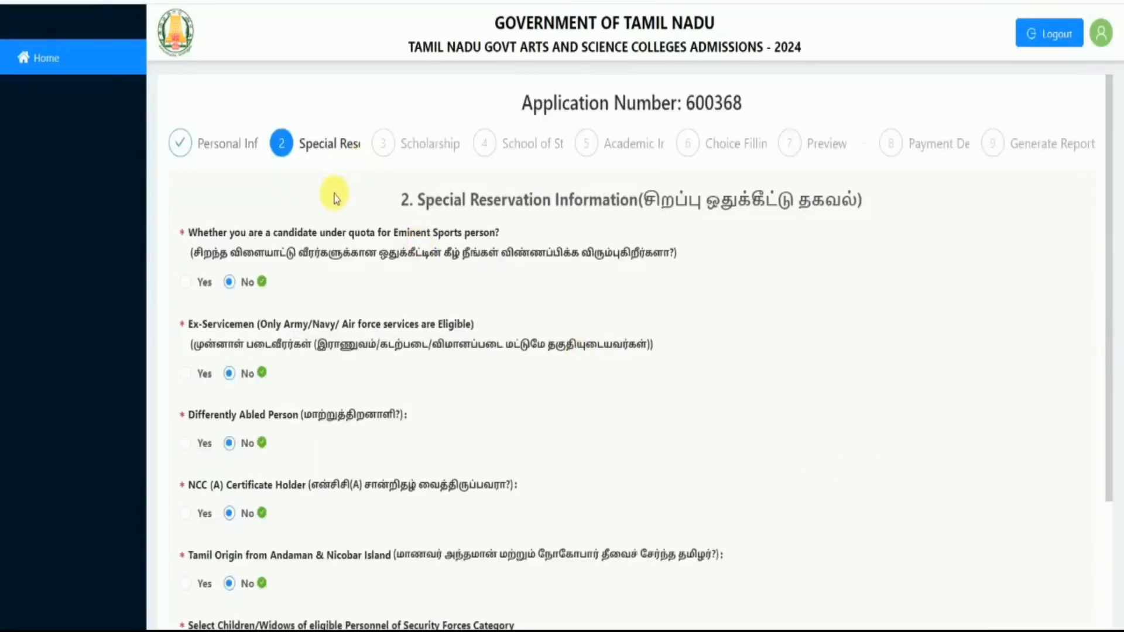
scroll(887, 278, "down", 3)
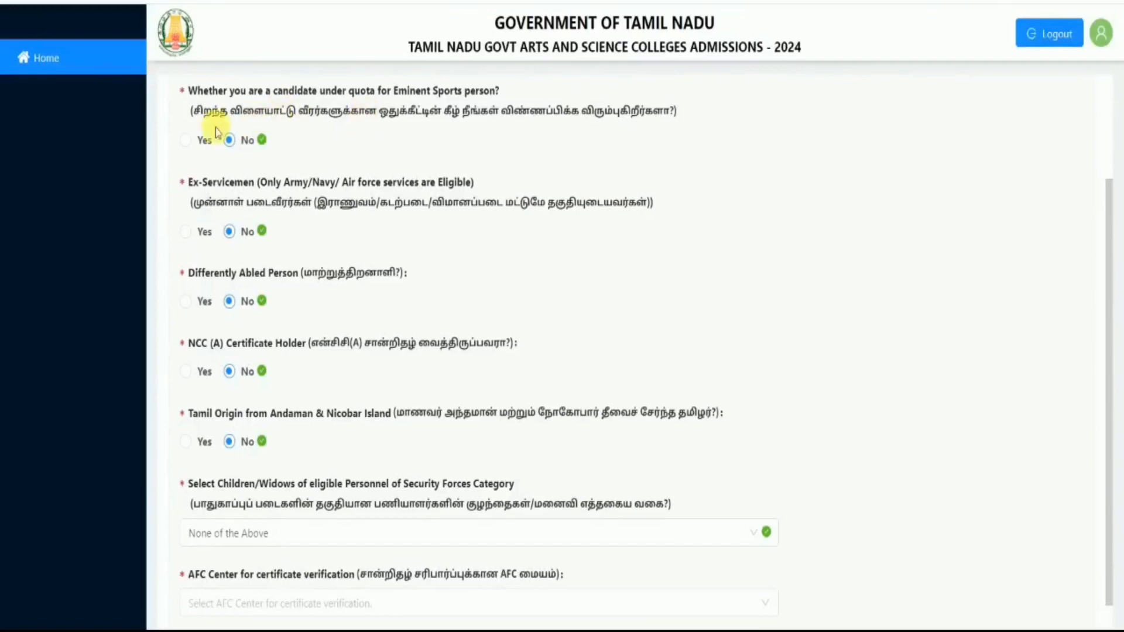
left_click(185, 140)
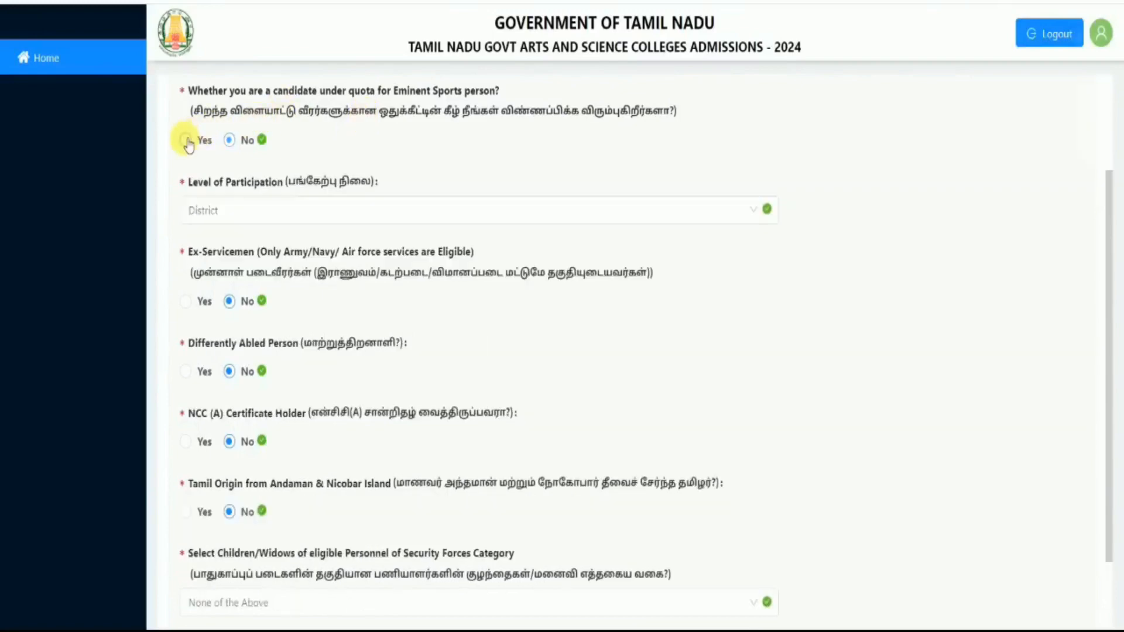
left_click(296, 223)
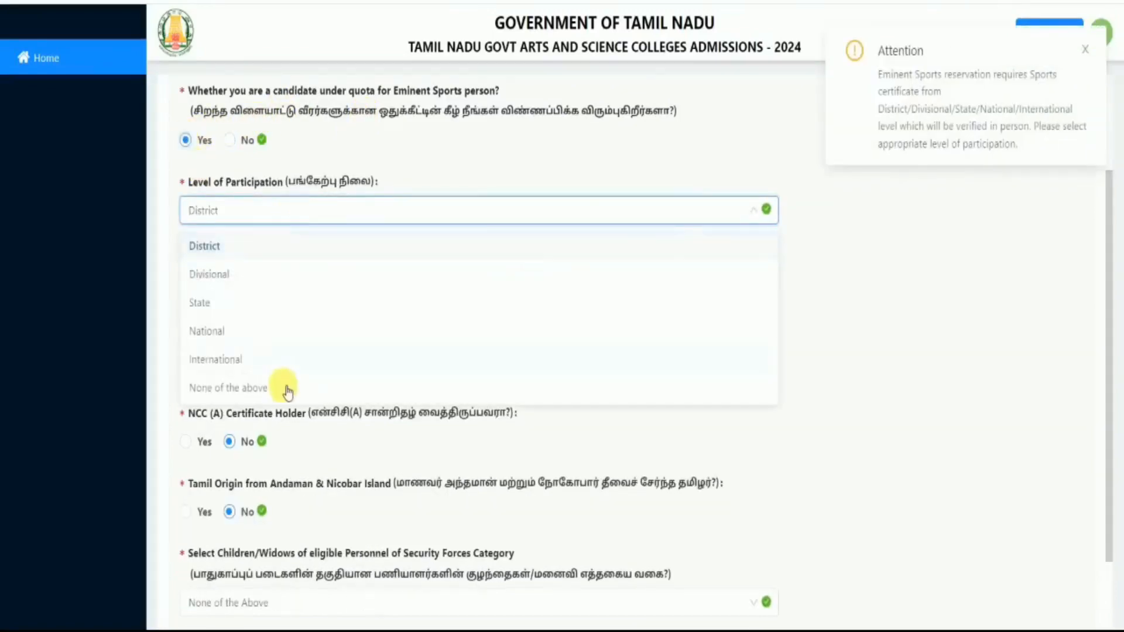
left_click(342, 160)
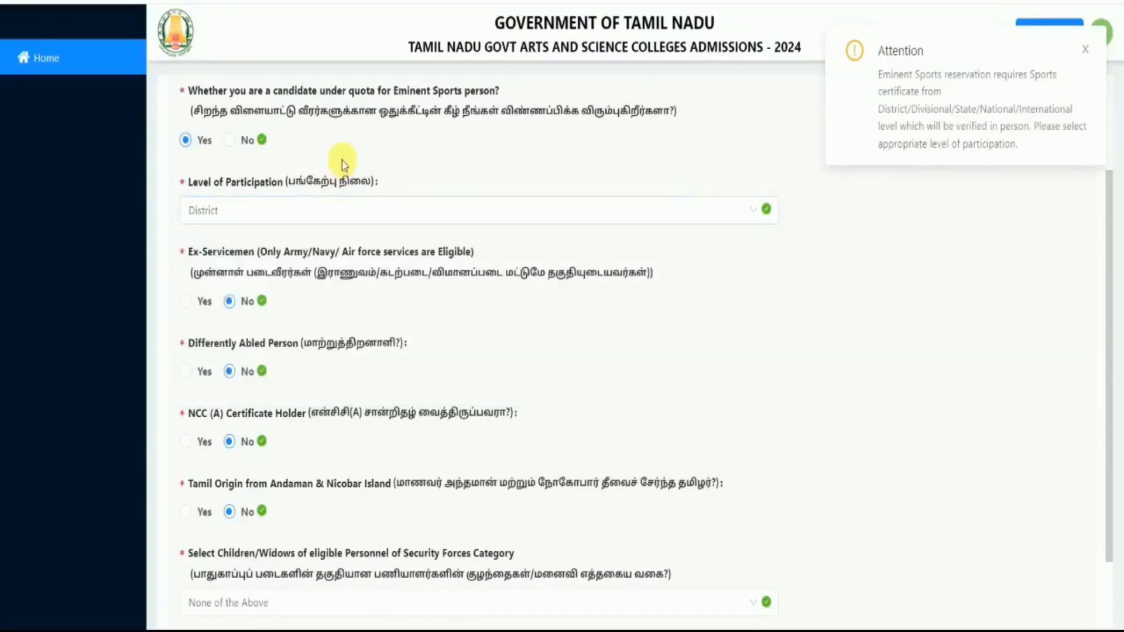
left_click(232, 141)
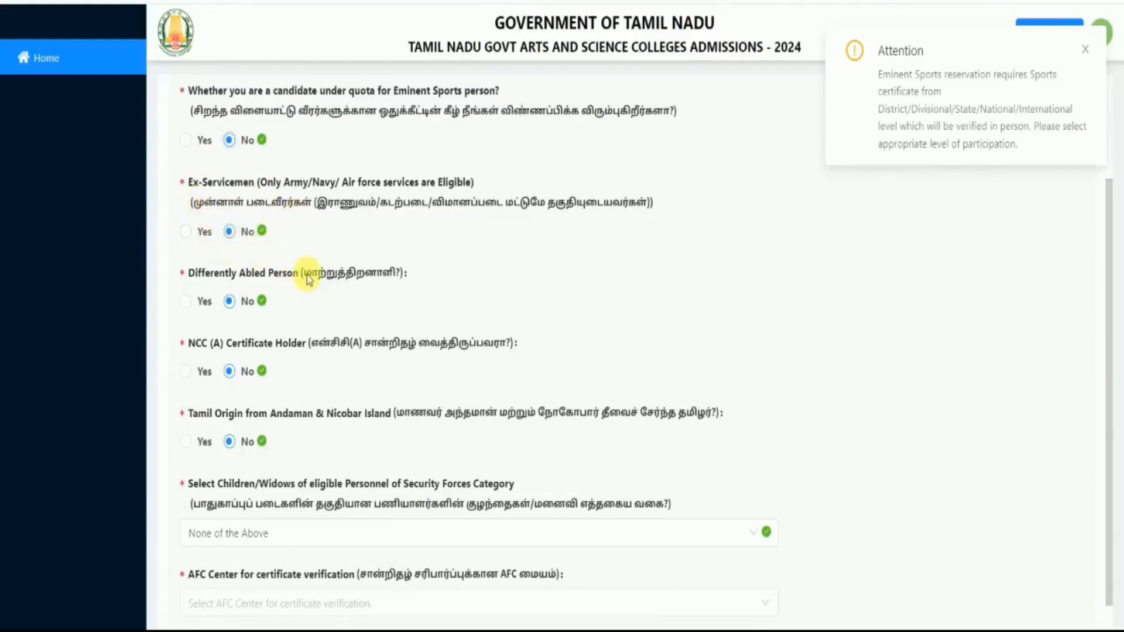
- Mark Differently Abled Yes with Deaf and hard hearing, then revert it to No
left_click(186, 301)
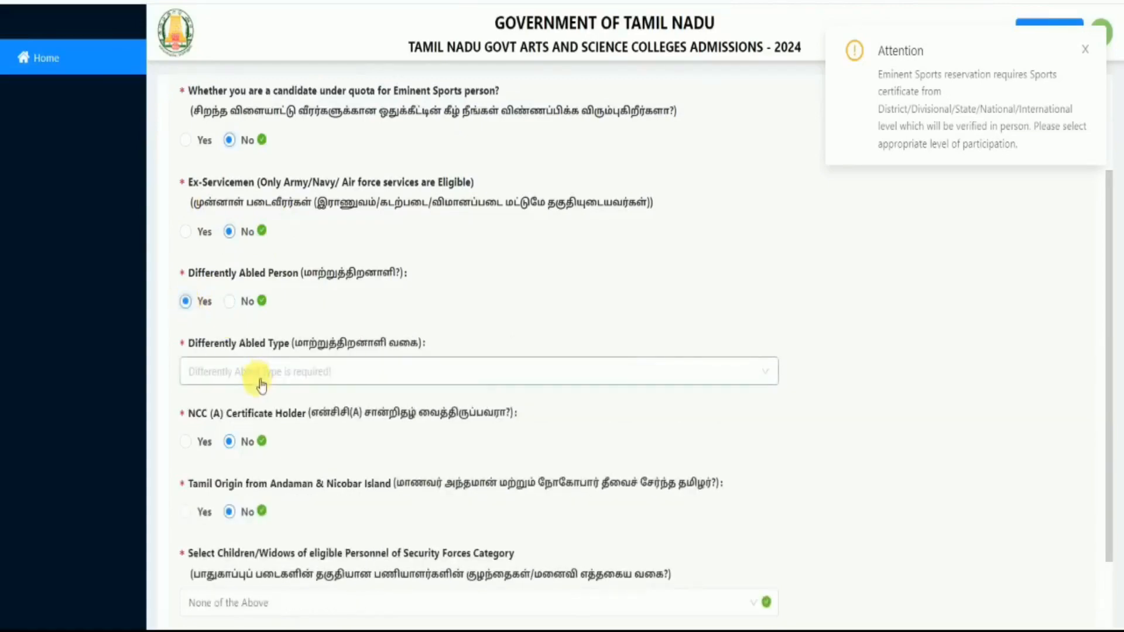
left_click(261, 373)
left_click(265, 435)
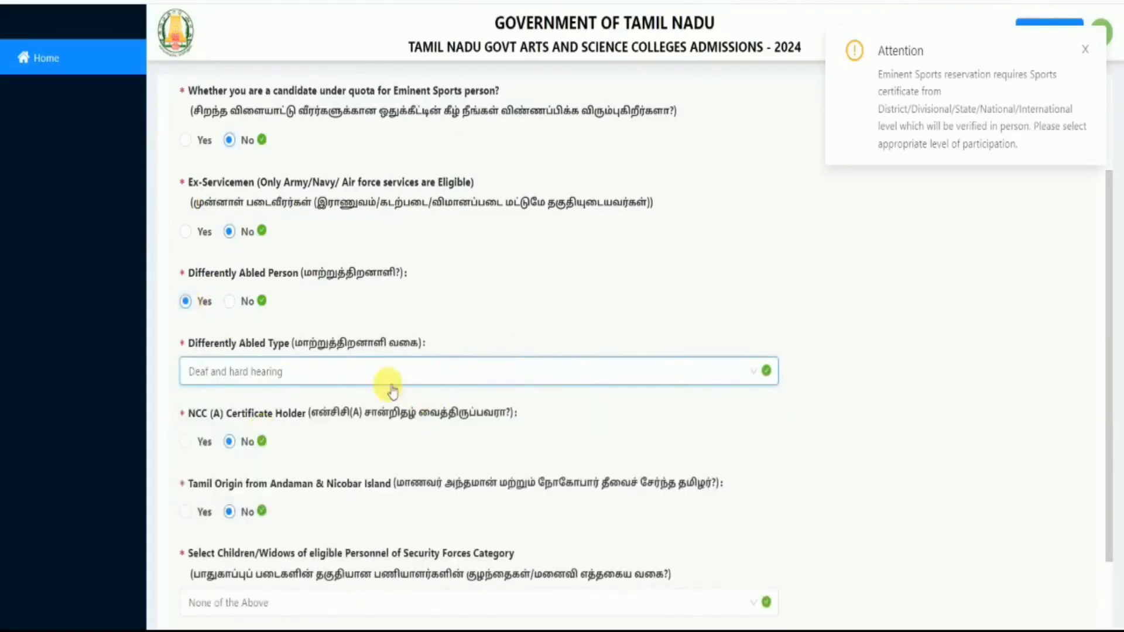
left_click(229, 301)
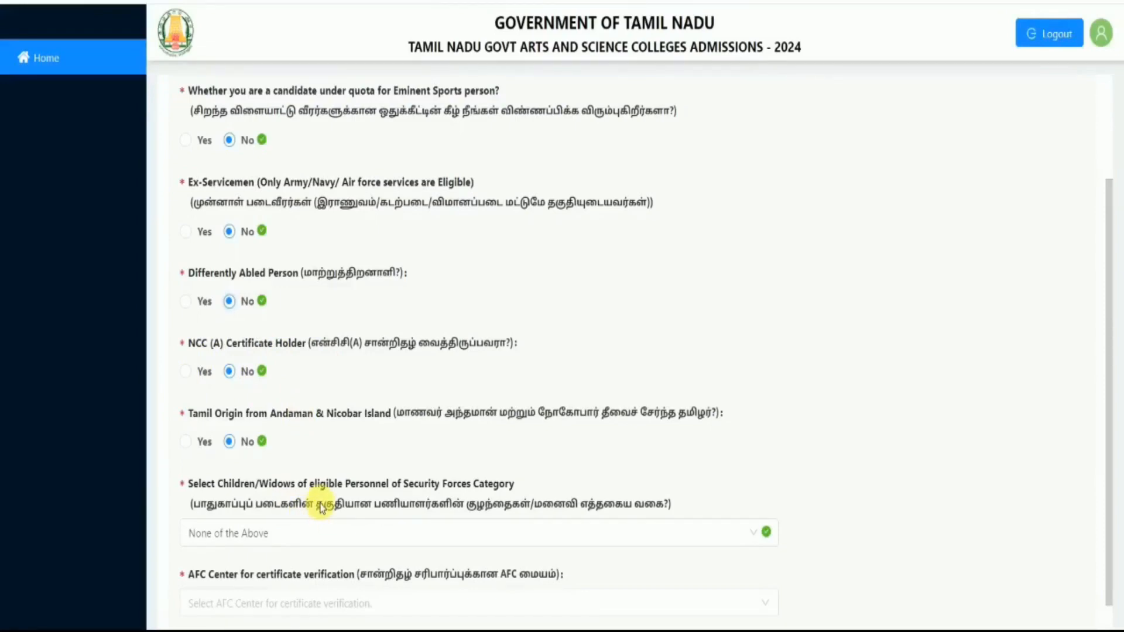
- Keep Security Forces at None of the Above and pick Kalaignar Karunanidhi Government Arts College, Tiruvannamalai as AFC centre
left_click(322, 532)
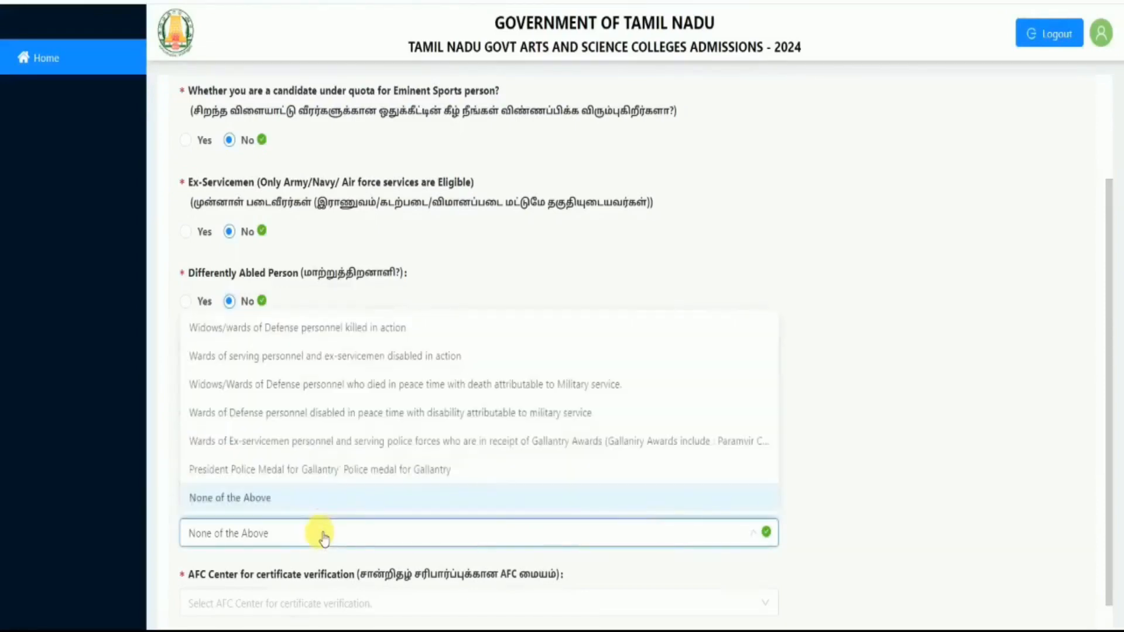
scroll(267, 548, "down", 1)
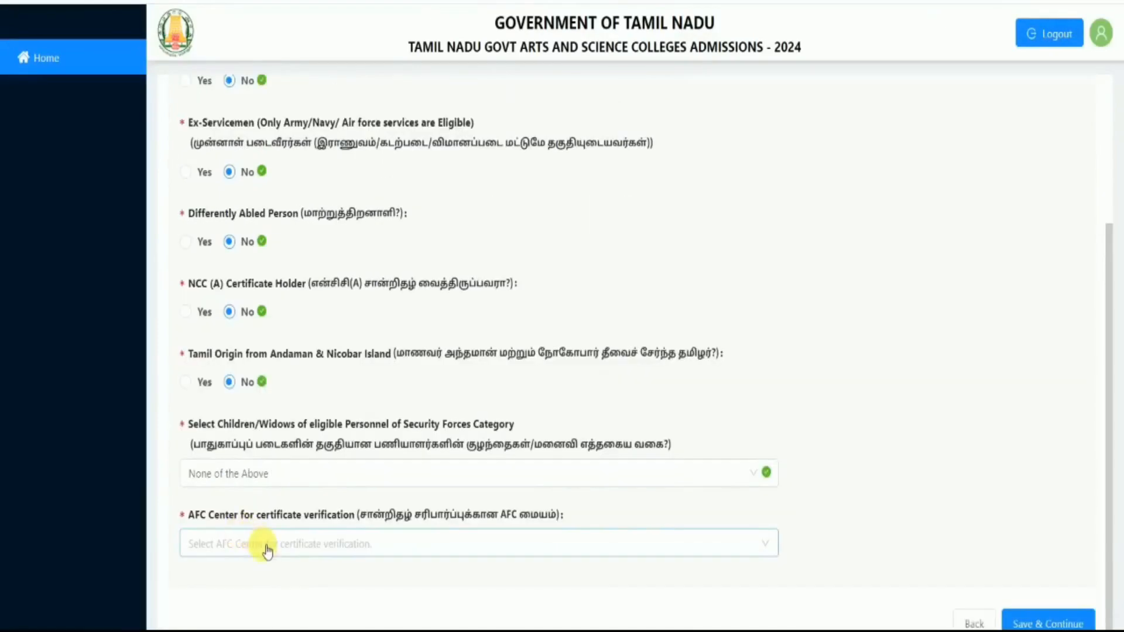
left_click(267, 547)
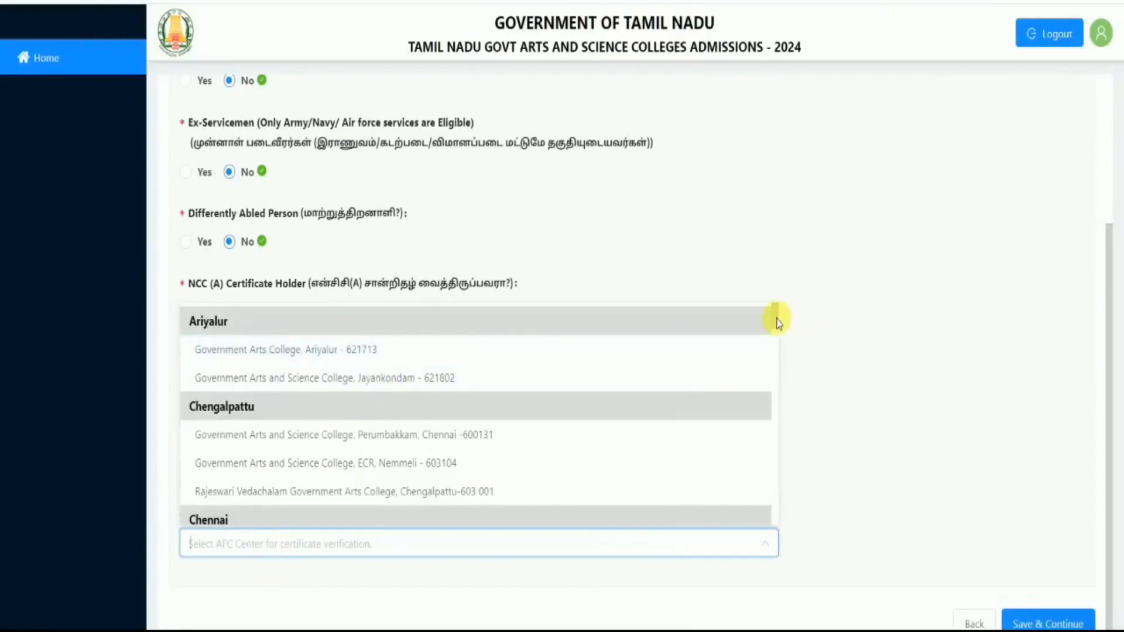
left_click_drag(778, 322, 763, 489)
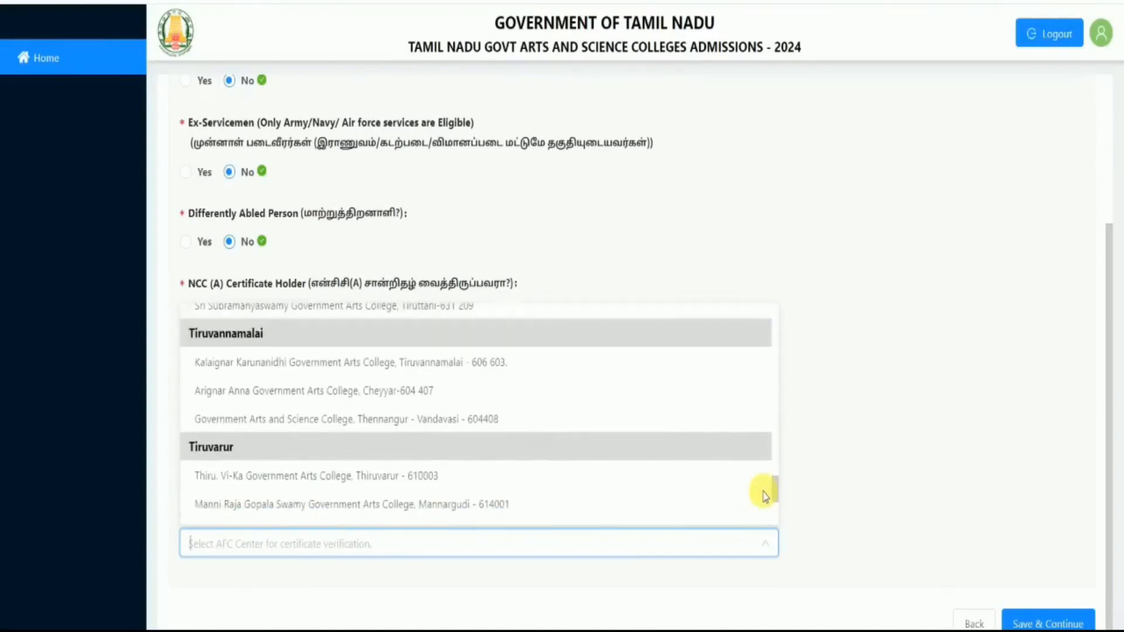
left_click(398, 374)
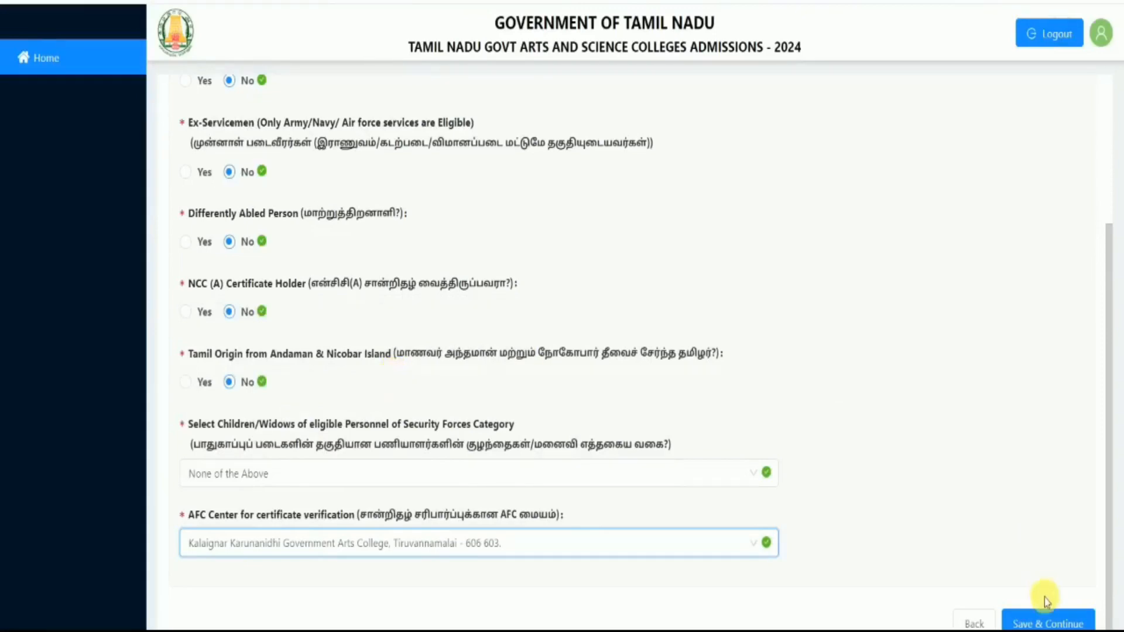
- Save special reservation, then set parent occupation Self Employed, annual income 80000, first graduate No
left_click(1050, 620)
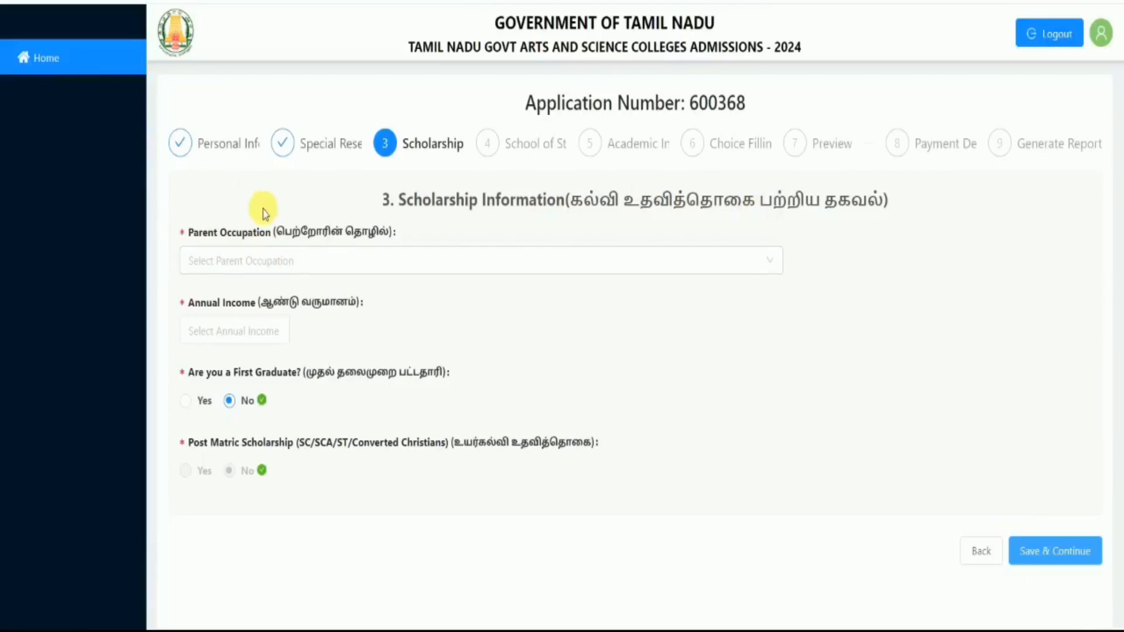
left_click(280, 261)
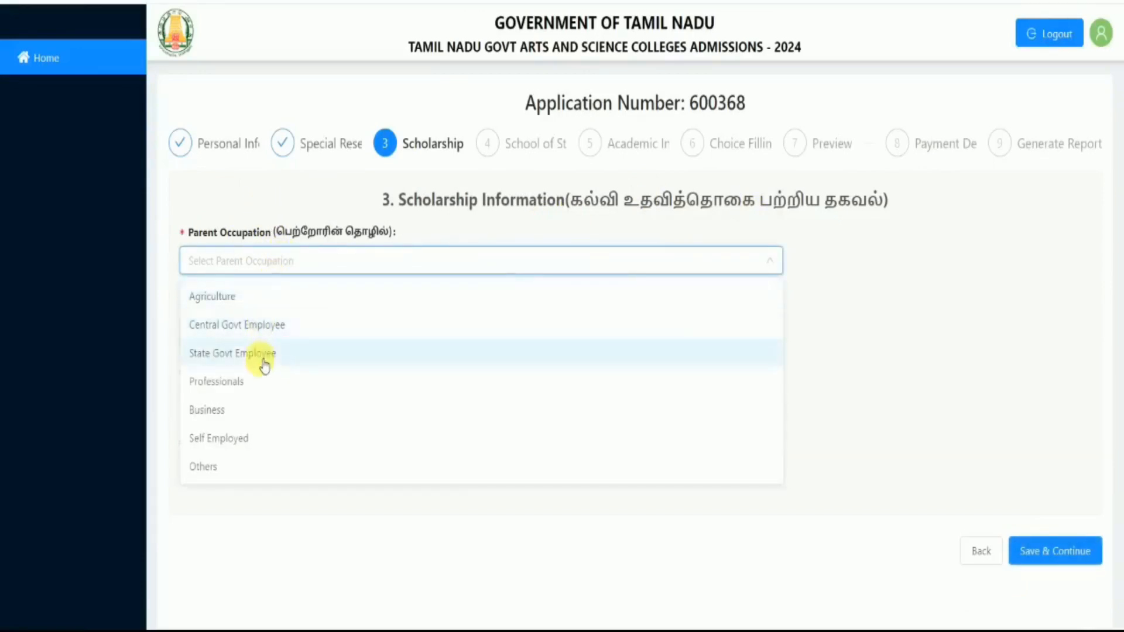
left_click(259, 443)
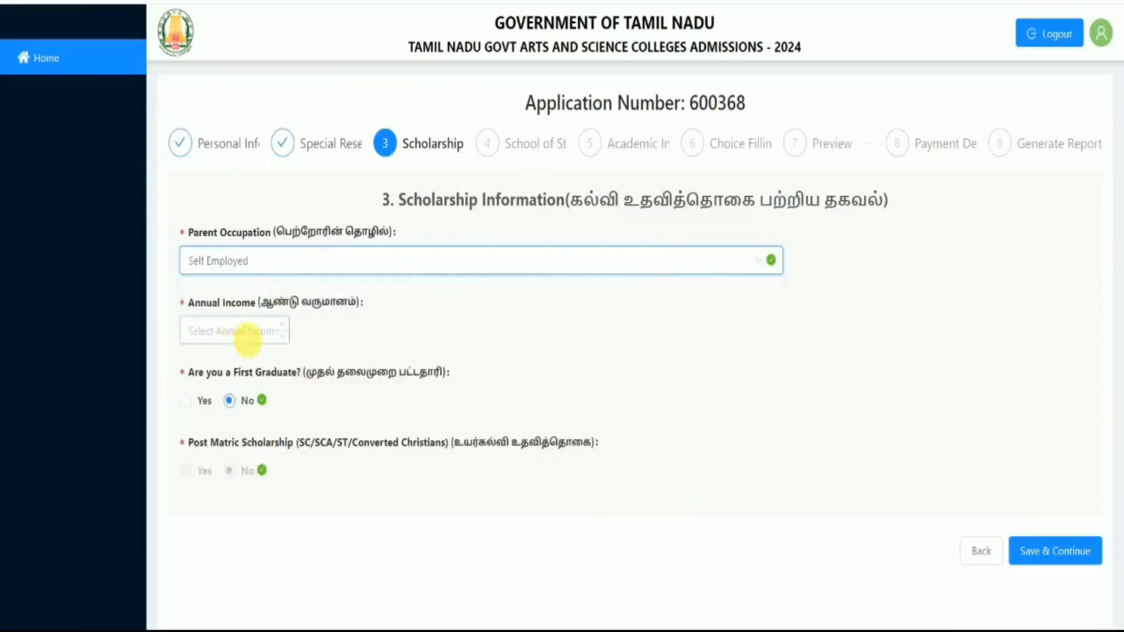
left_click(247, 335)
type("80000")
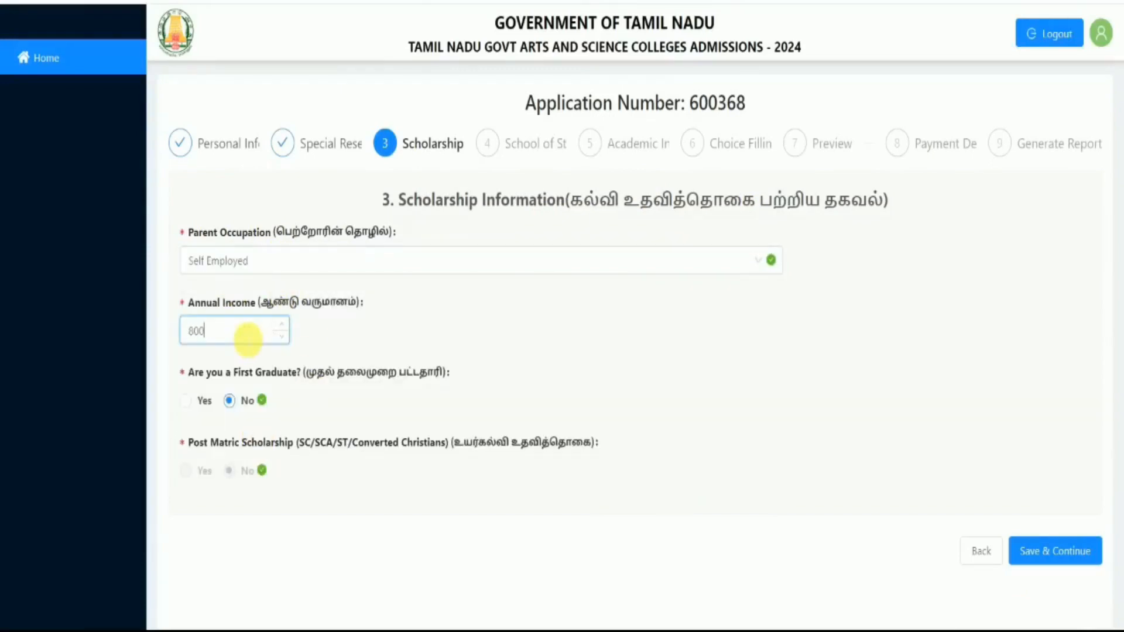
left_click(406, 346)
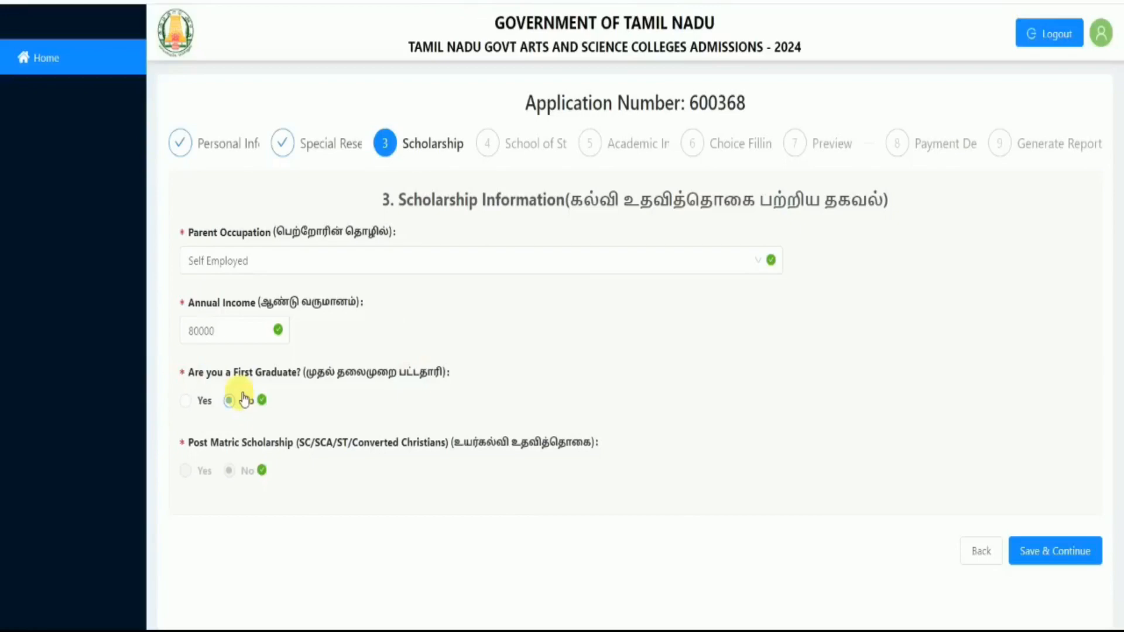
left_click(185, 401)
left_click(230, 402)
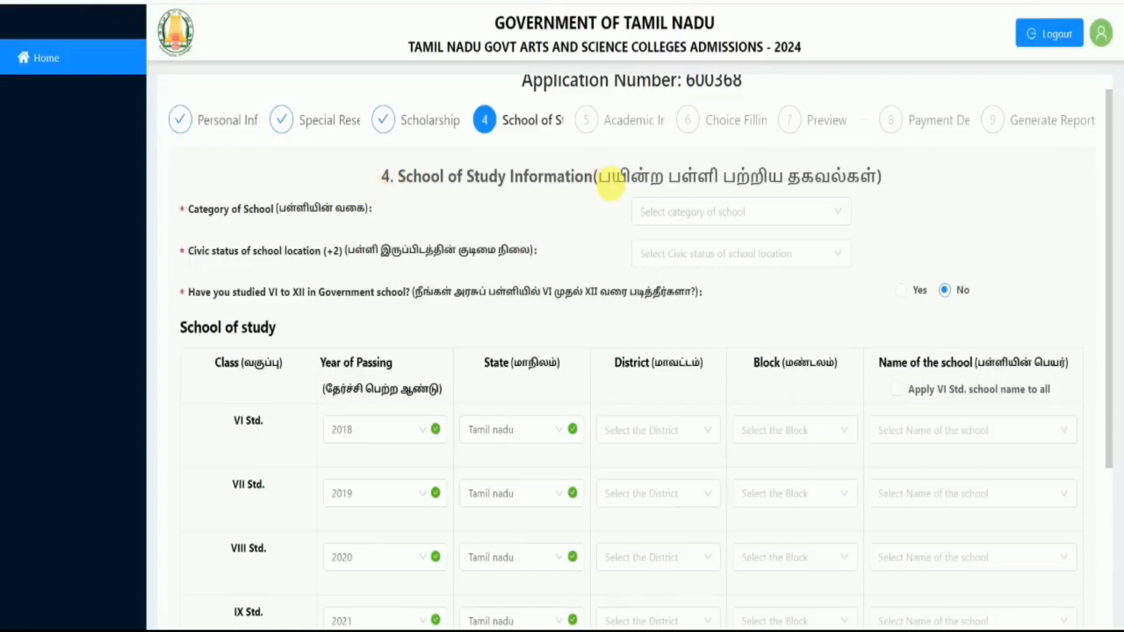
left_click(732, 206)
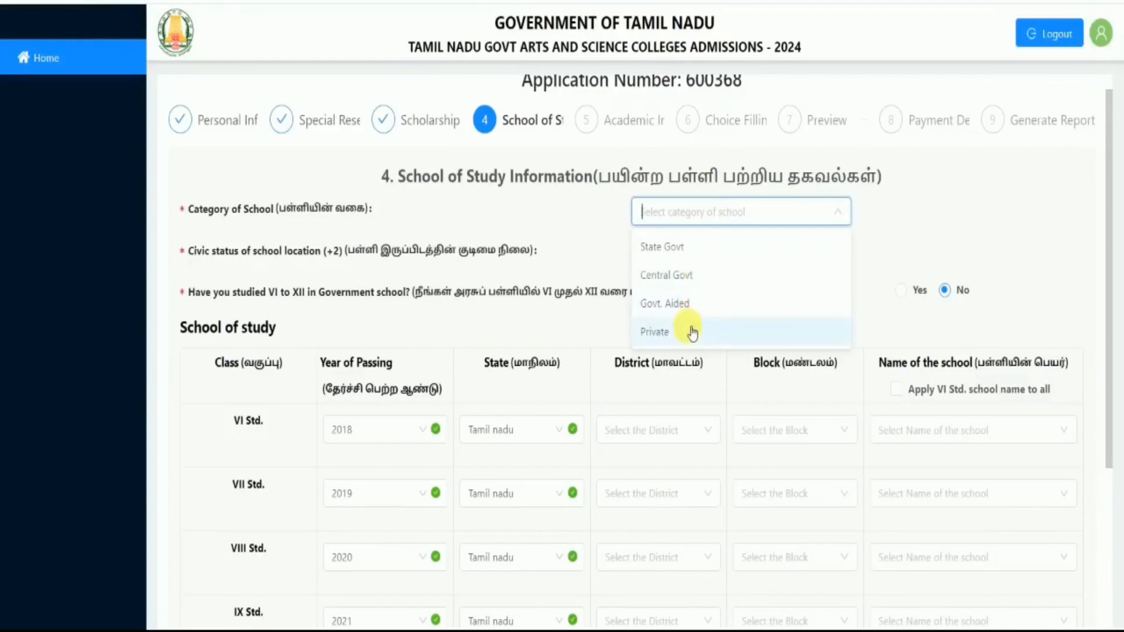
left_click(698, 253)
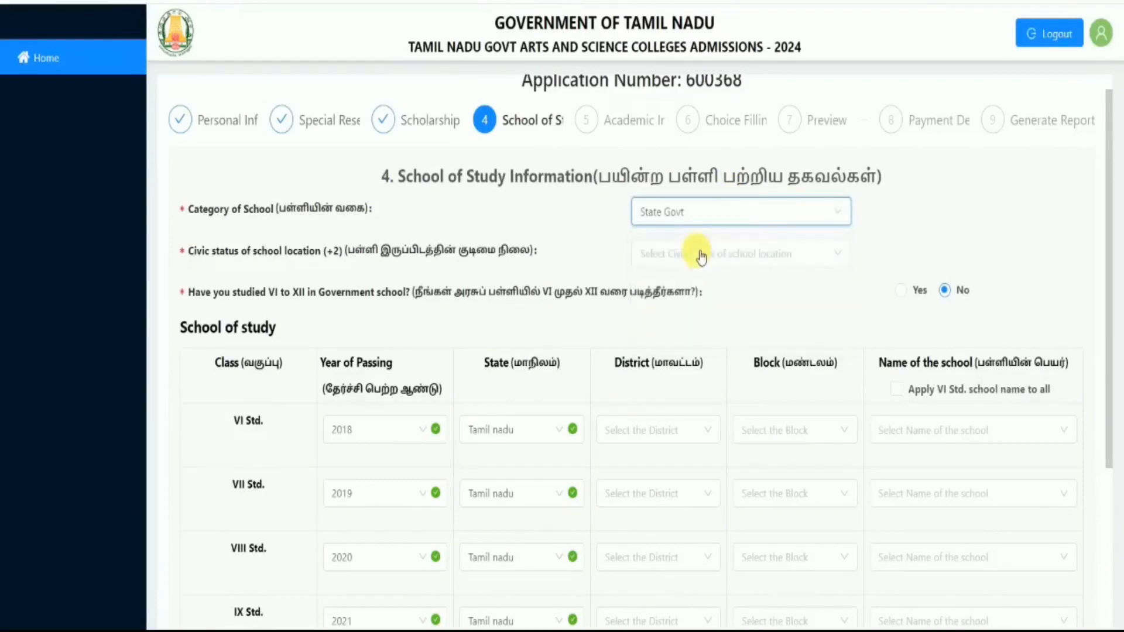
left_click(552, 245)
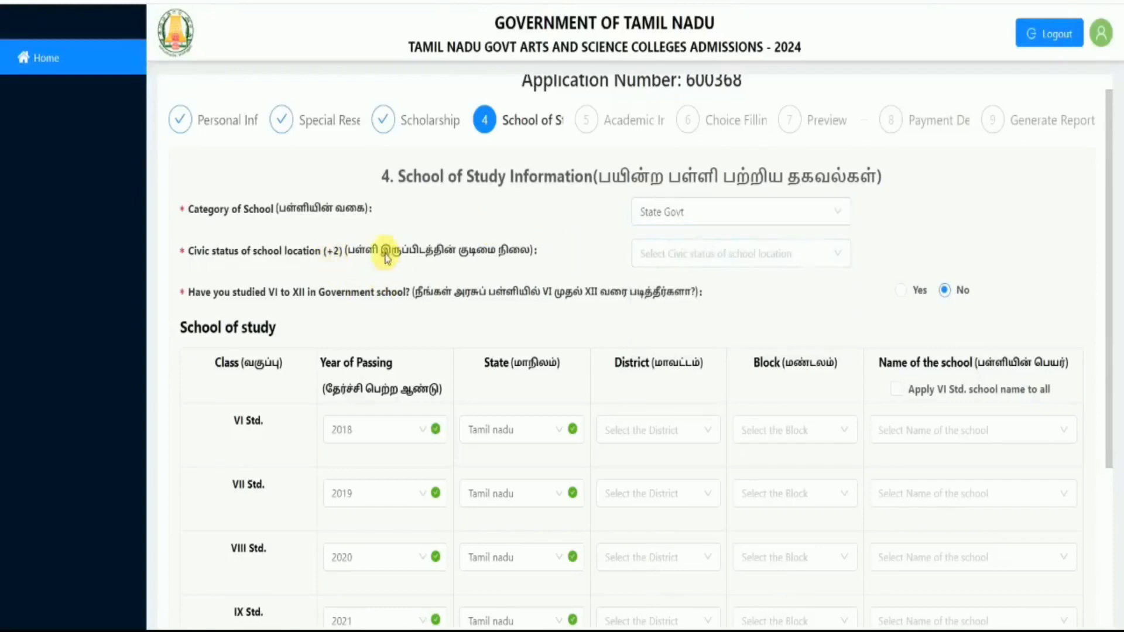
left_click(695, 260)
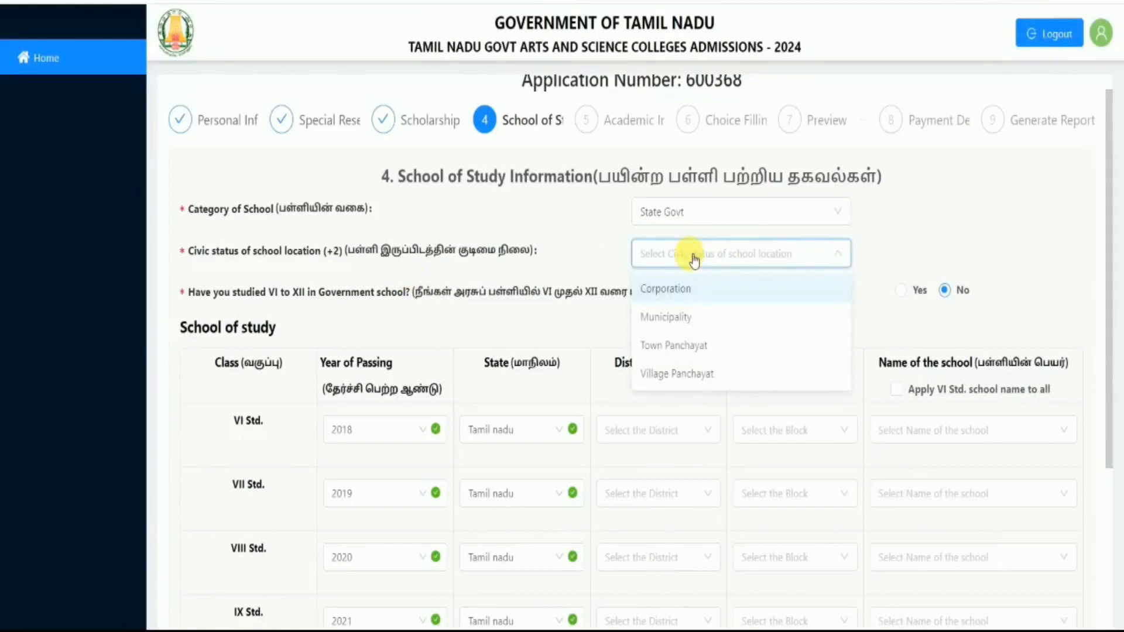
left_click(681, 345)
left_click(649, 324)
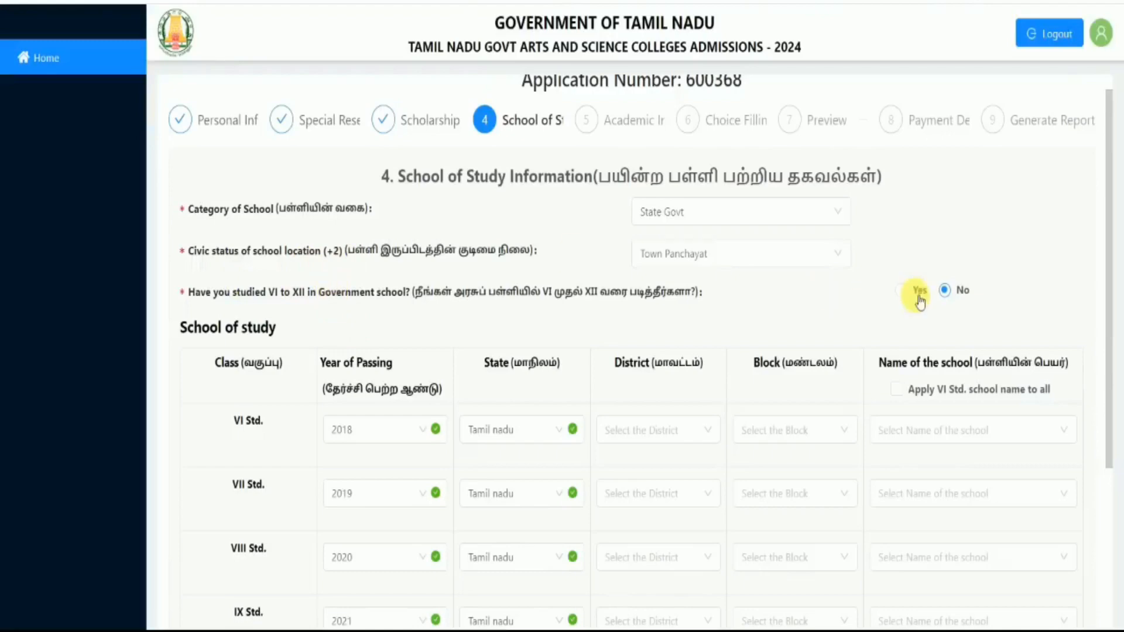
left_click(902, 295)
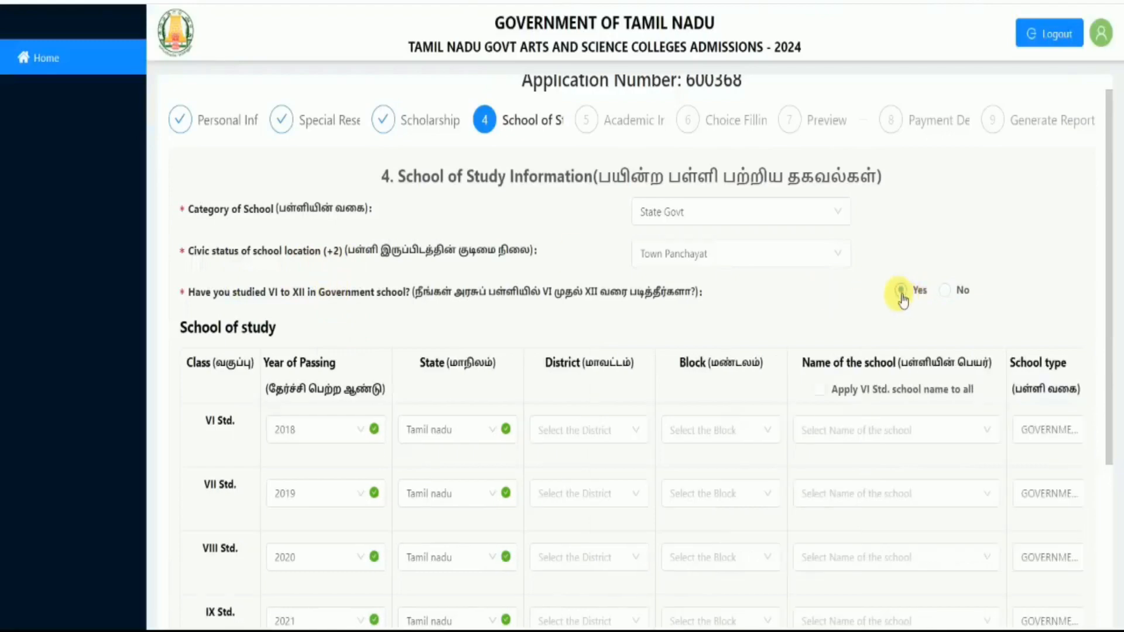
left_click(947, 296)
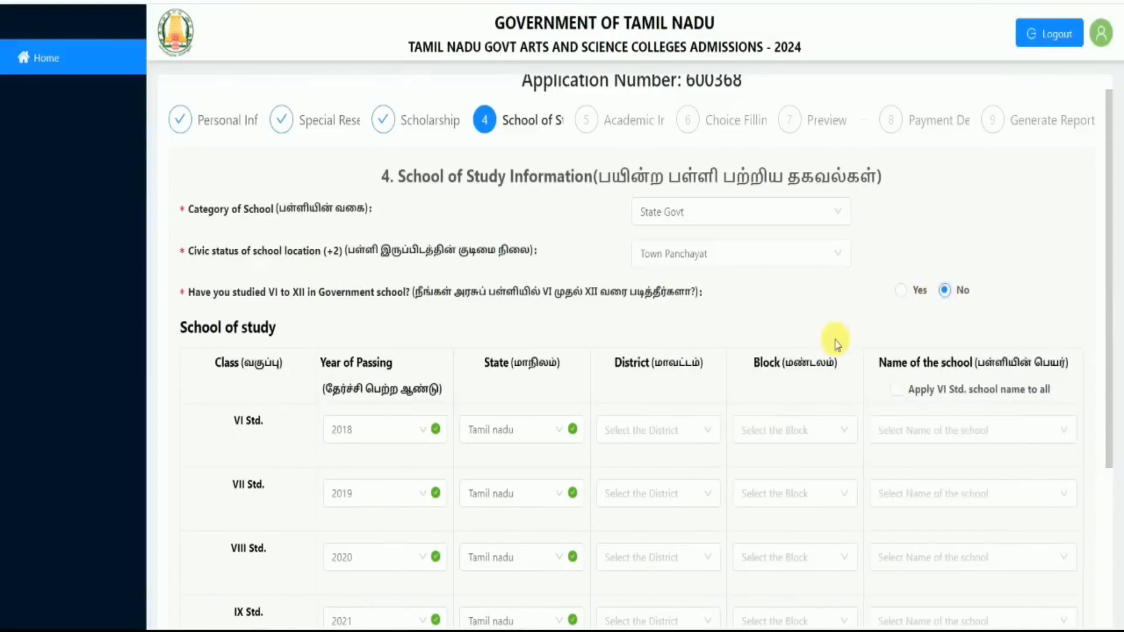
left_click_drag(1108, 335, 1107, 491)
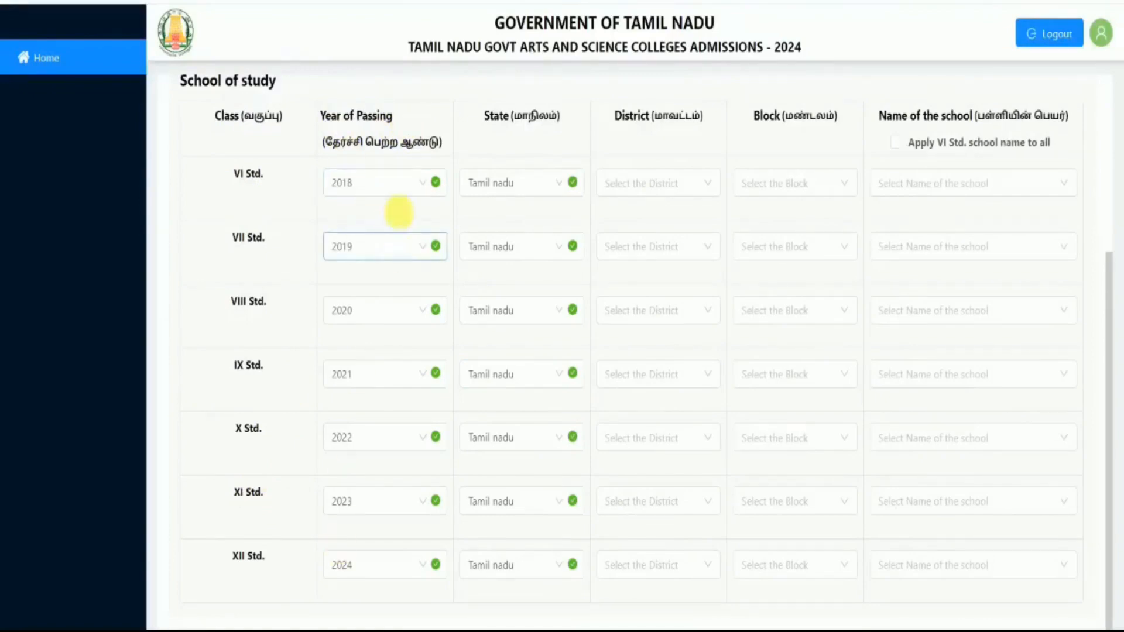
- Set VI Std. to Tiruvannamalai, Thandrampet, BHARATH VIDHYA MANDIR and apply it to all classes
left_click(401, 184)
left_click(713, 442)
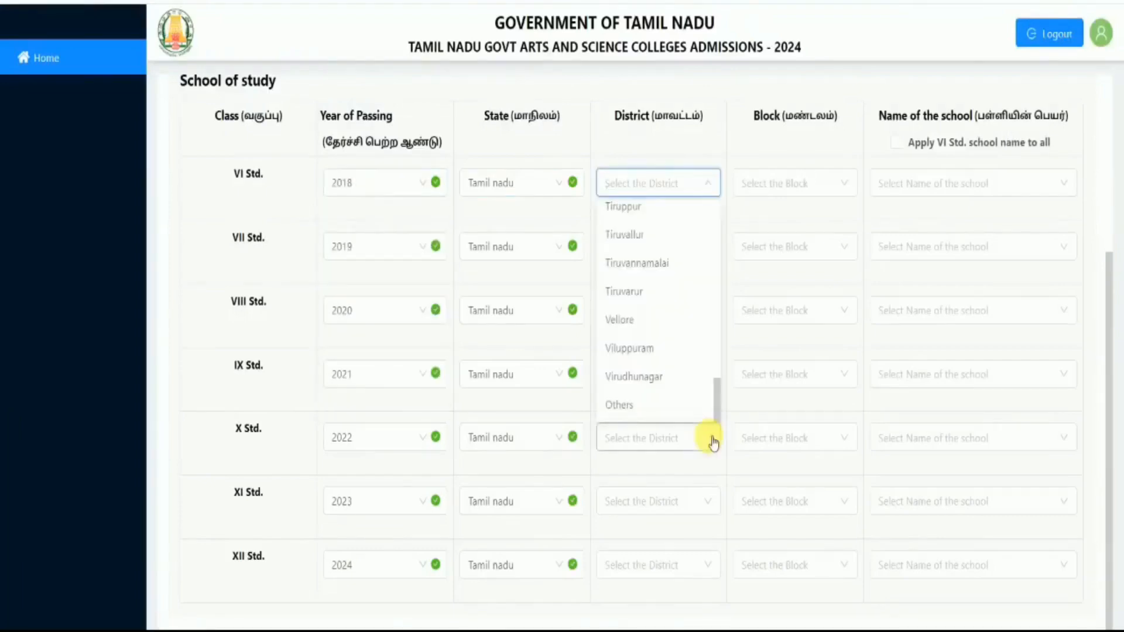
left_click(673, 262)
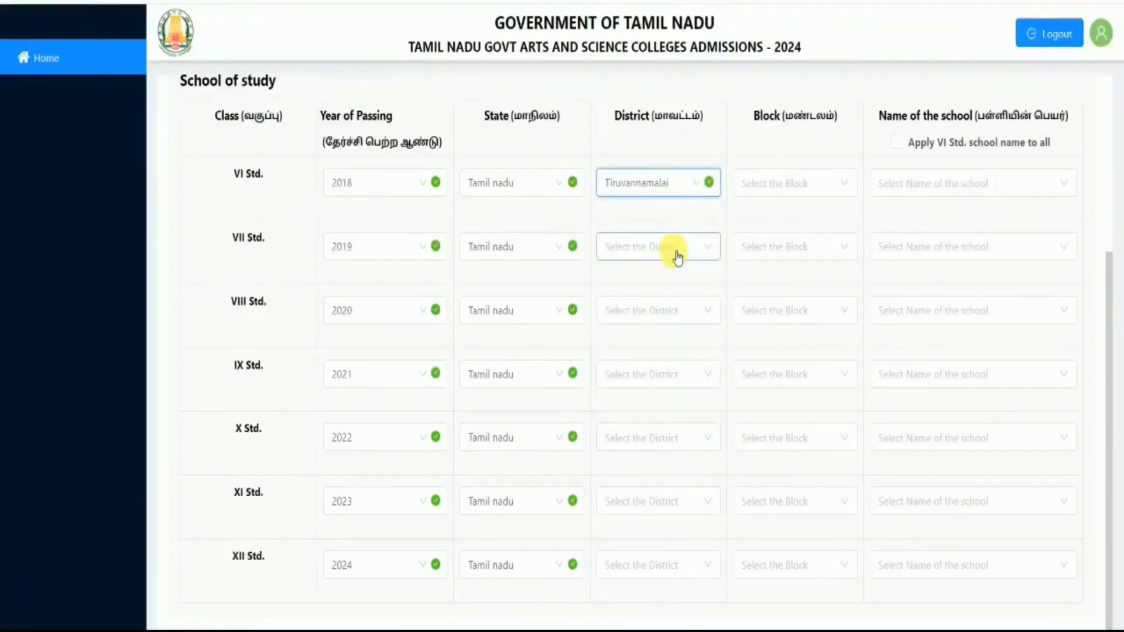
left_click(825, 184)
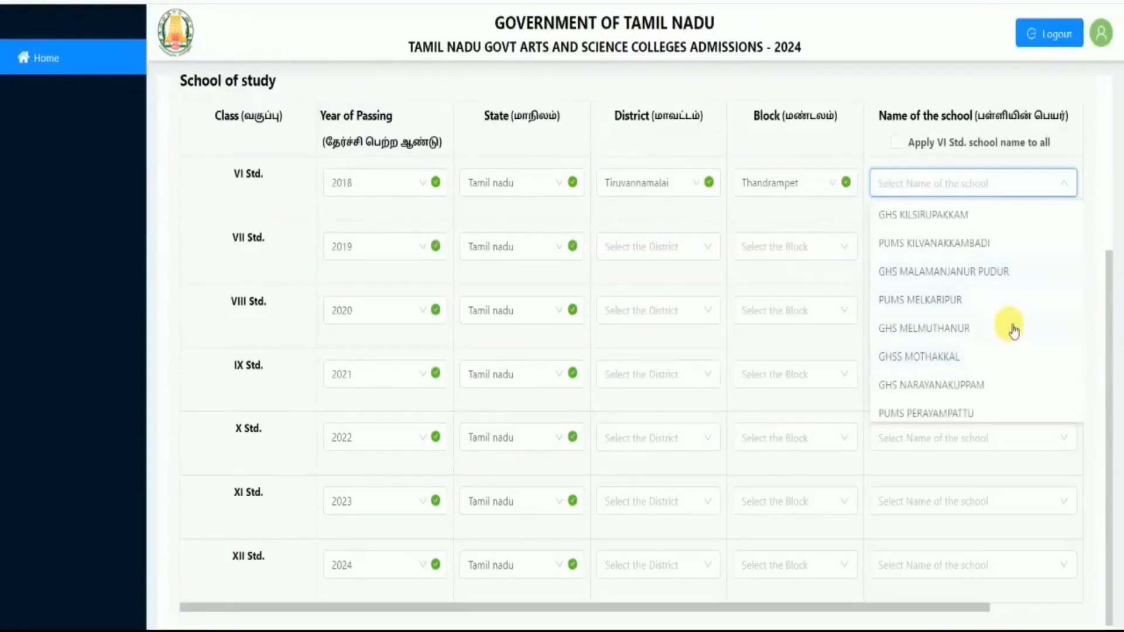
scroll(1008, 326, "up", 2)
scroll(1014, 330, "up", 2)
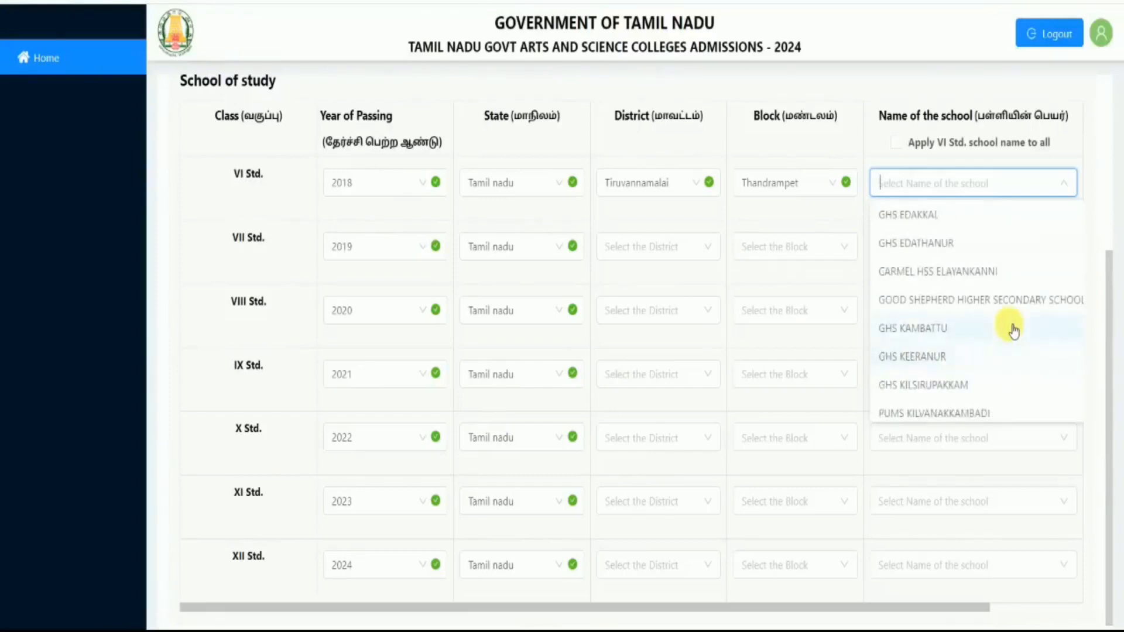
type("bh")
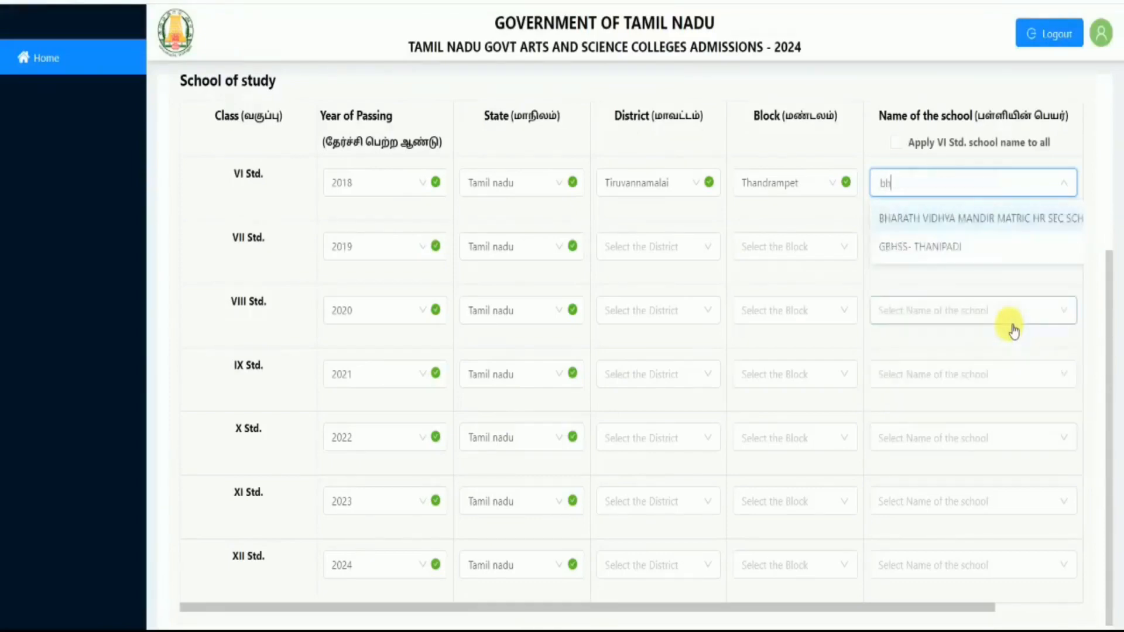
left_click(967, 220)
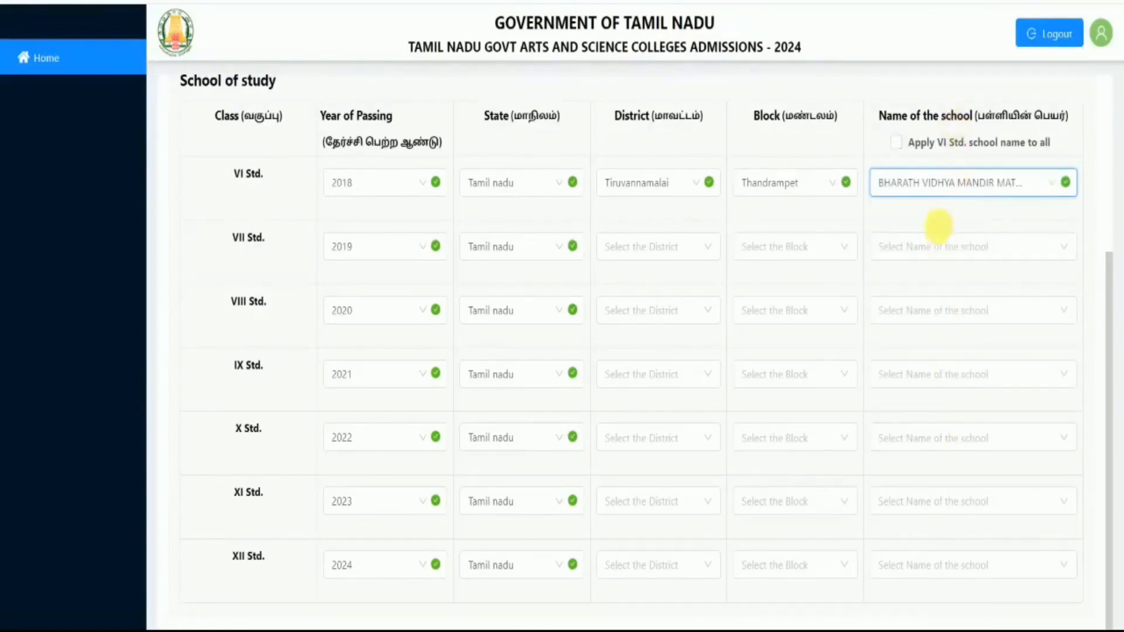
left_click(903, 145)
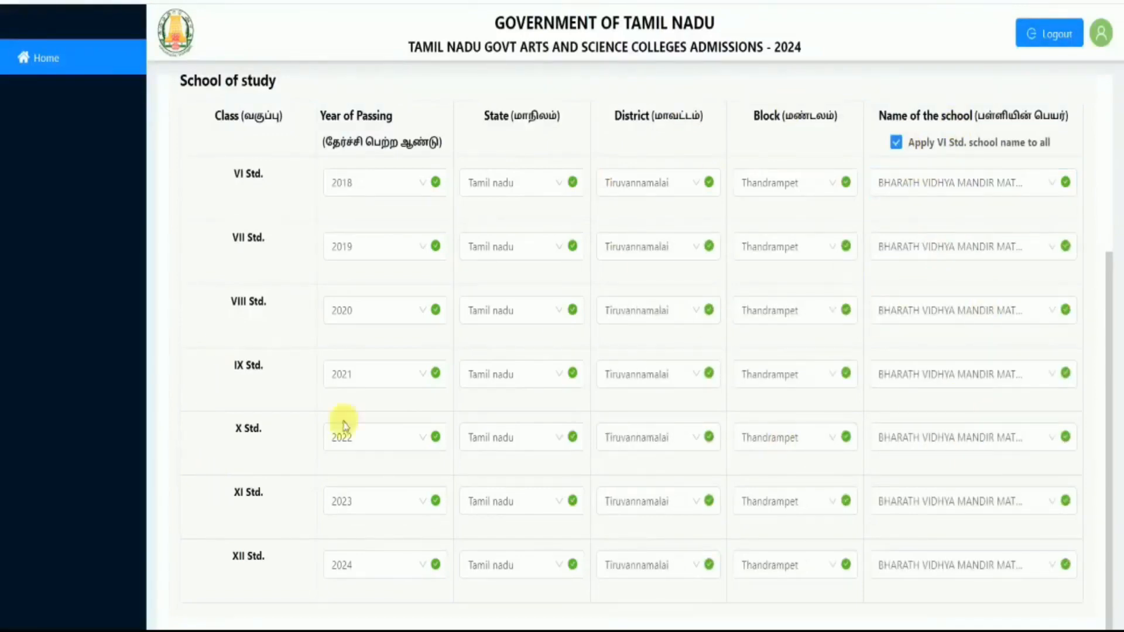
- Set the X and XI Std. schools to GHSS (BOYS) THANDARAMPET and save
left_click(951, 456)
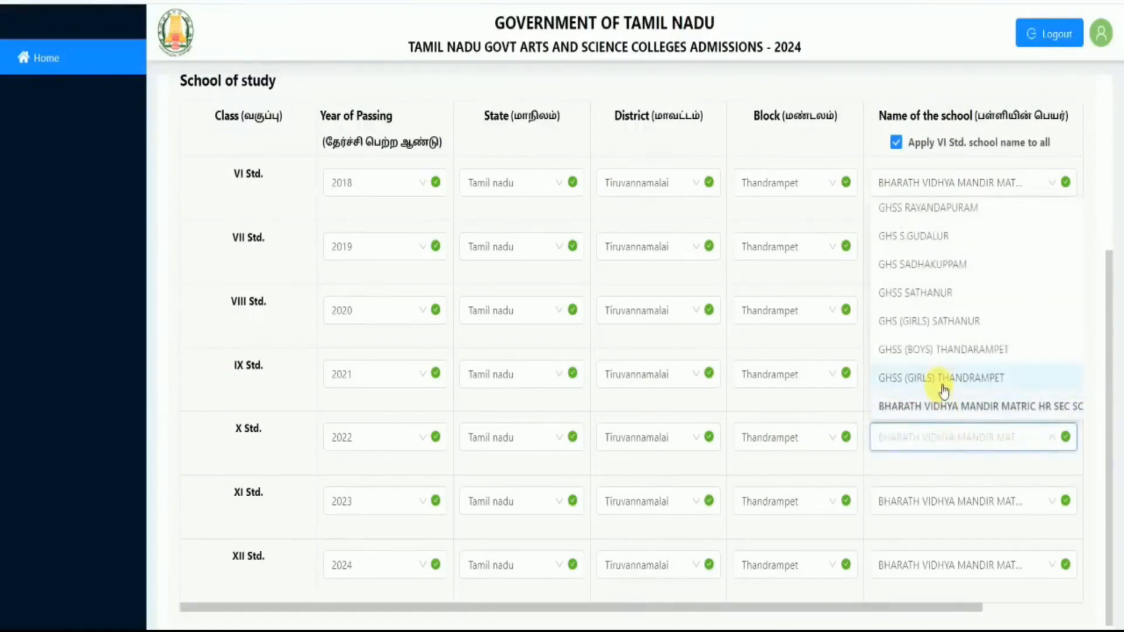
left_click(944, 380)
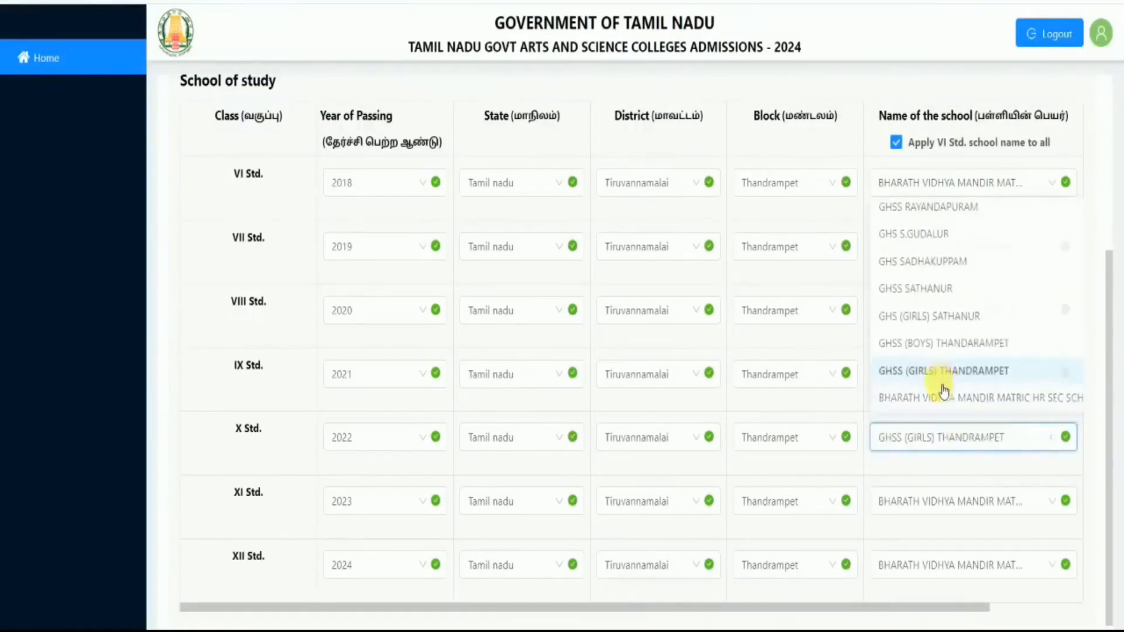
left_click(952, 501)
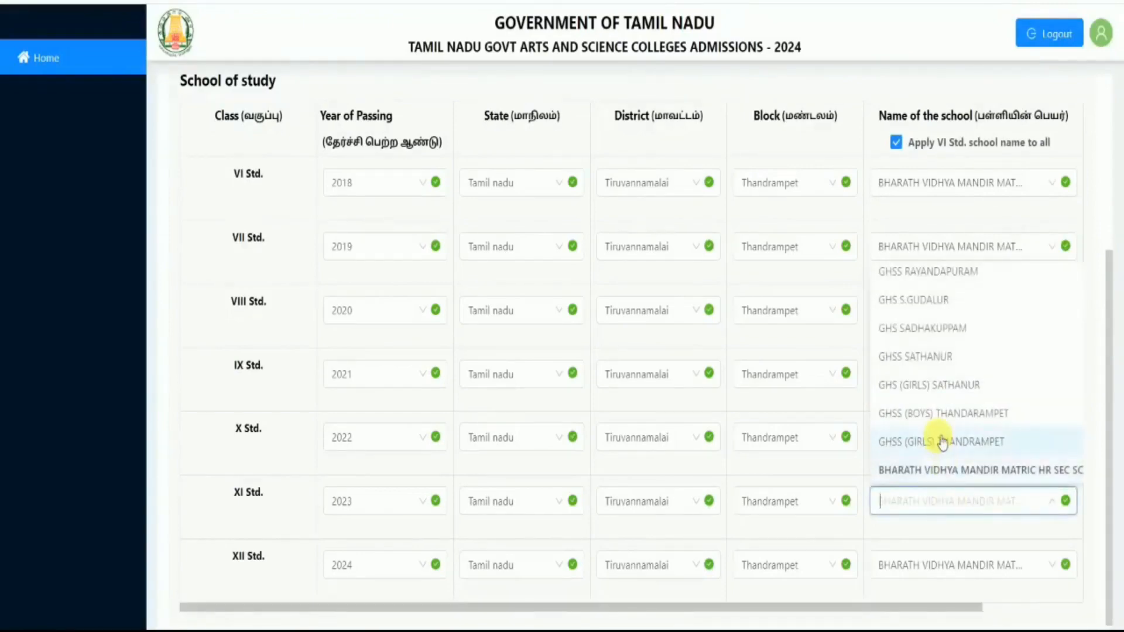
left_click(937, 414)
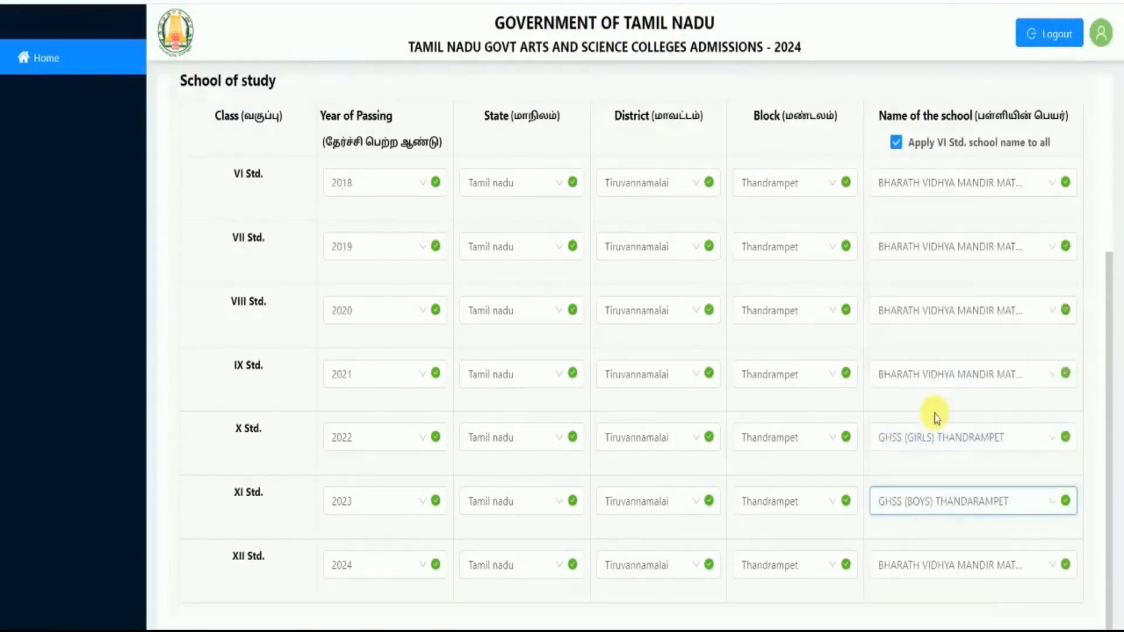
left_click(935, 442)
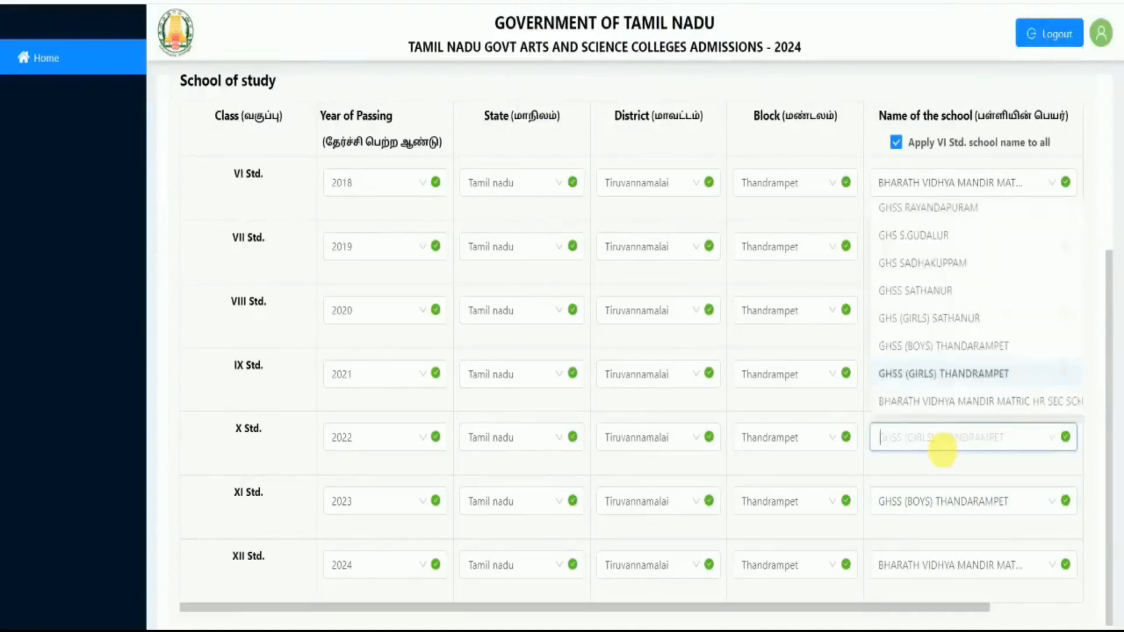
left_click(932, 351)
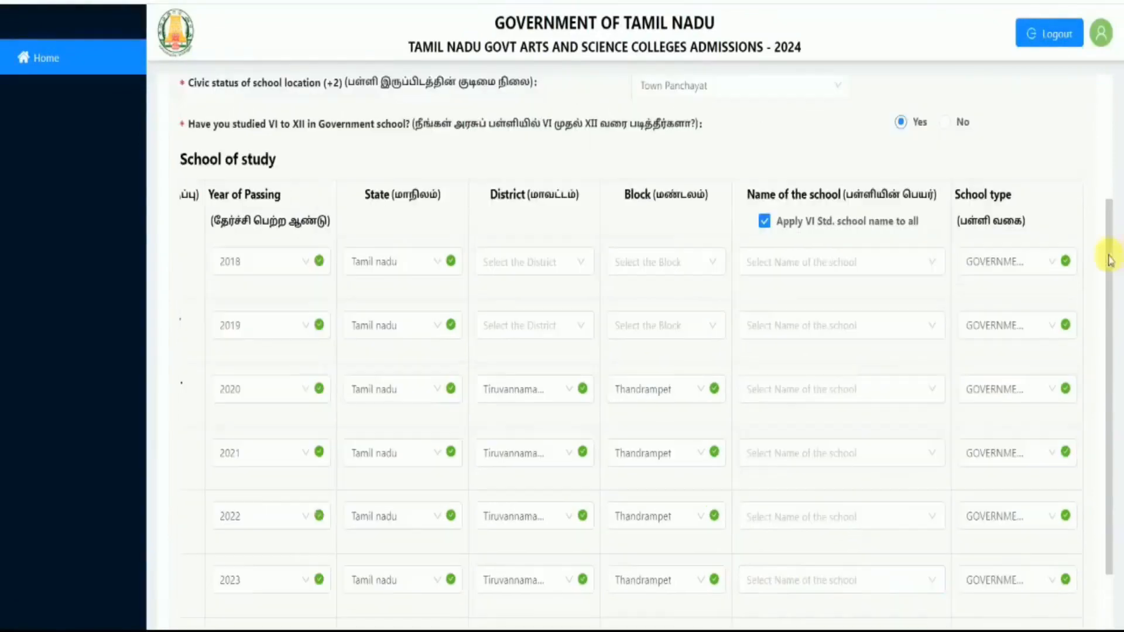
scroll(1108, 352, "down", 2)
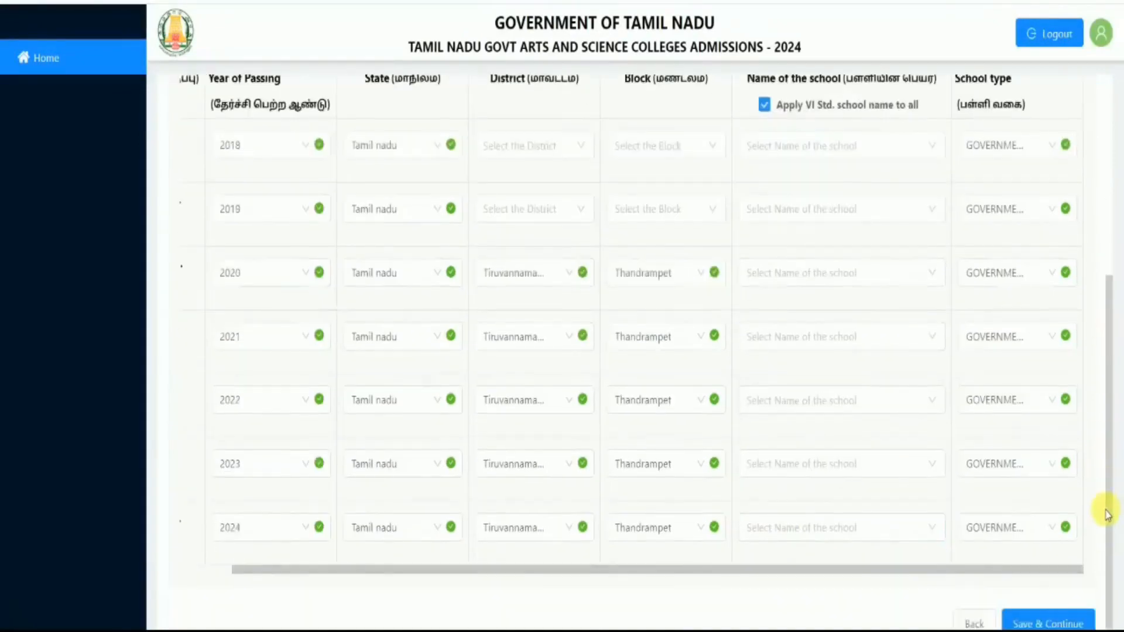
left_click(1048, 624)
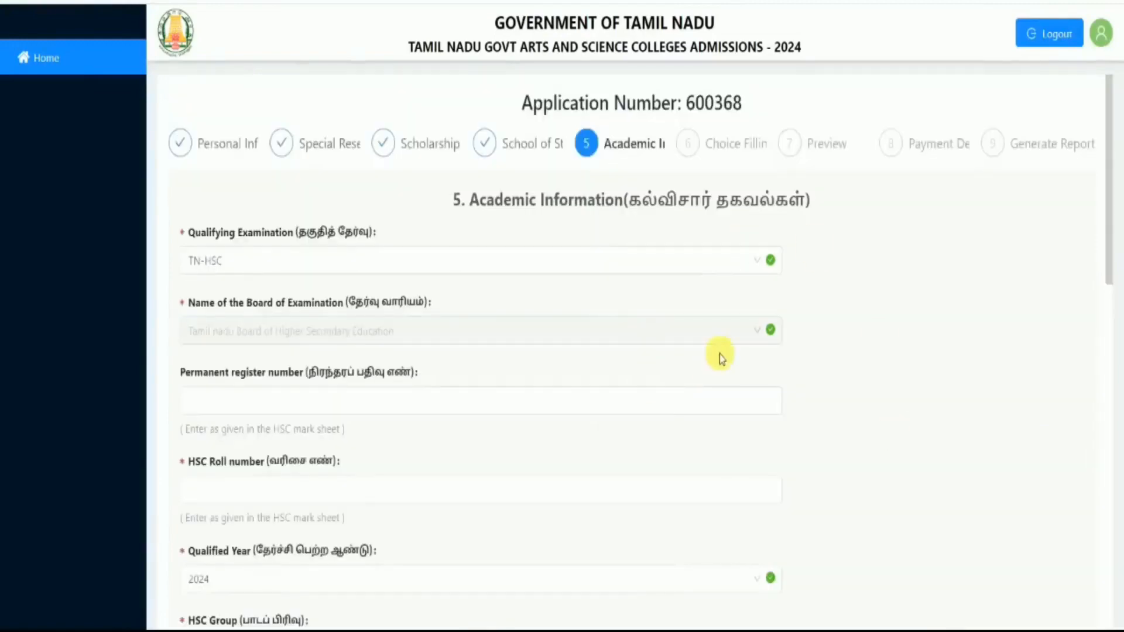
- Enter the permanent register number and the HSC roll number
scroll(920, 298, "down", 1)
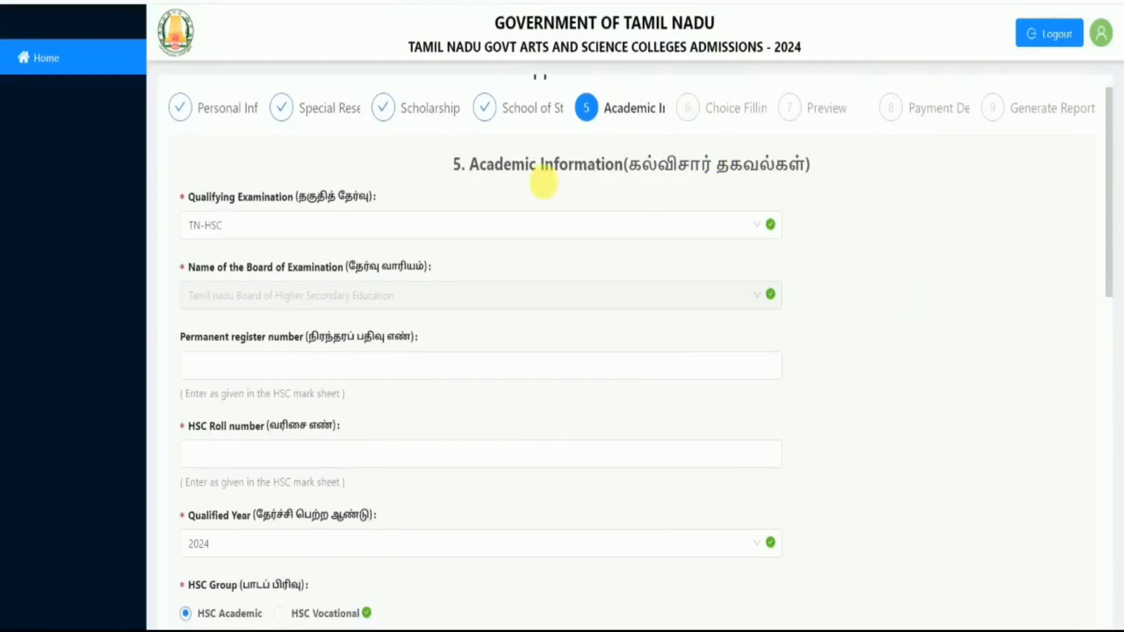
left_click(306, 370)
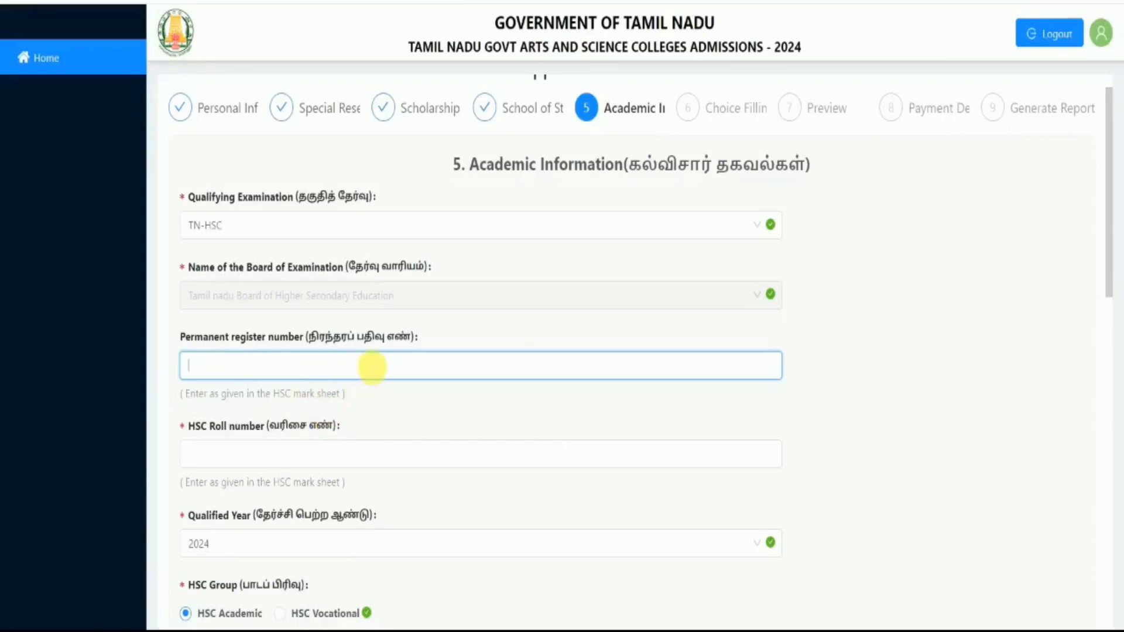
left_click(954, 252)
scroll(954, 253, "down", 3)
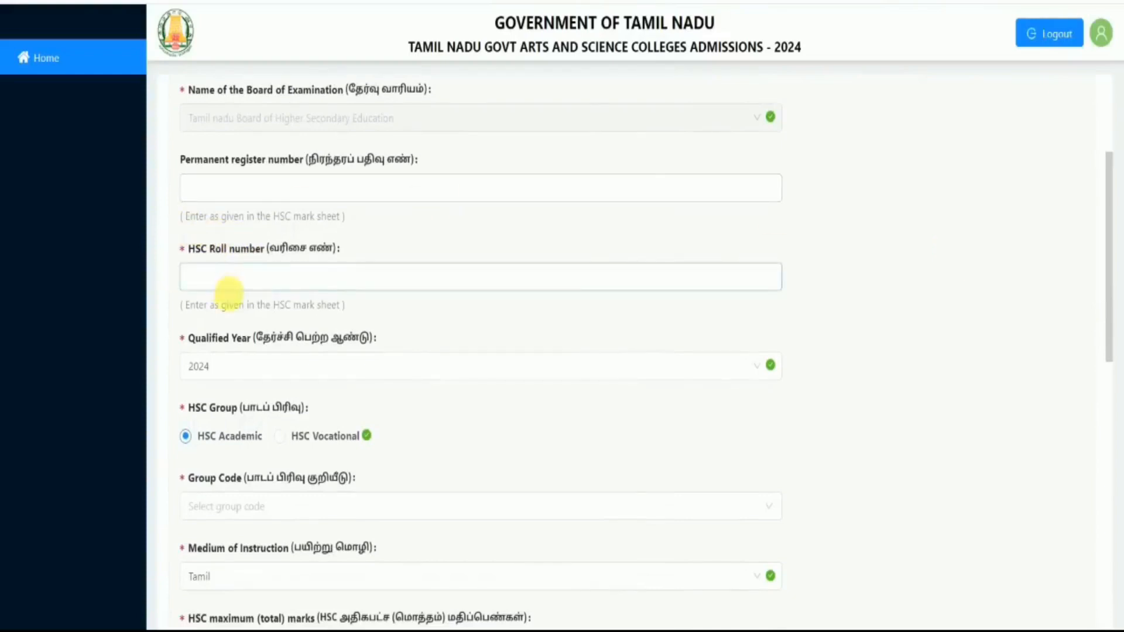
left_click(229, 287)
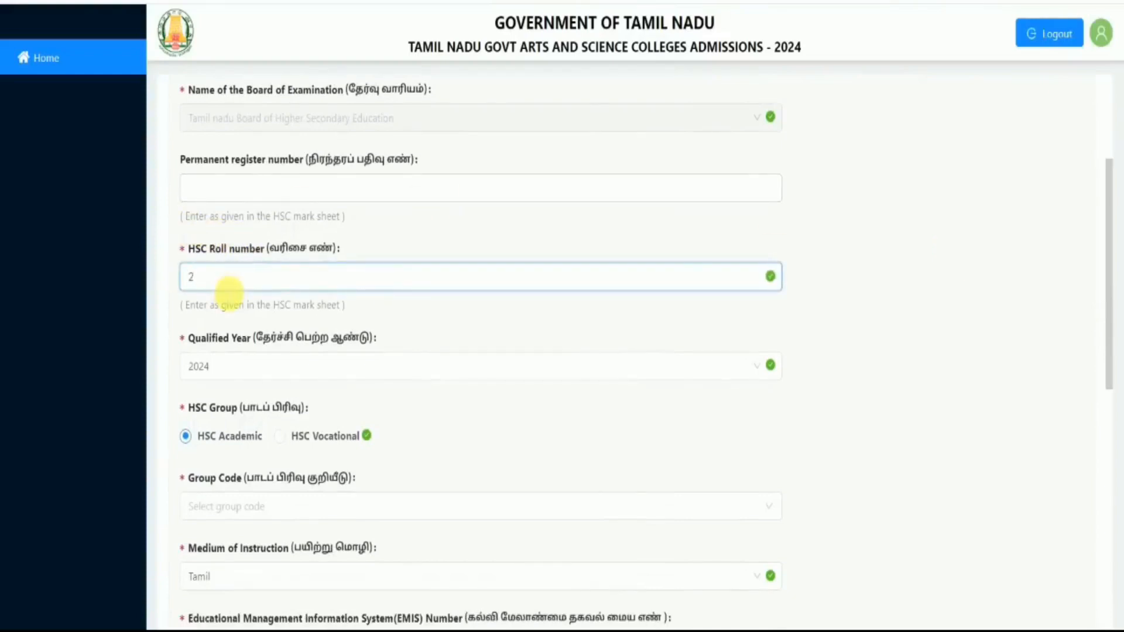
left_click(943, 319)
- Set the qualified year to 2024
scroll(944, 320, "down", 3)
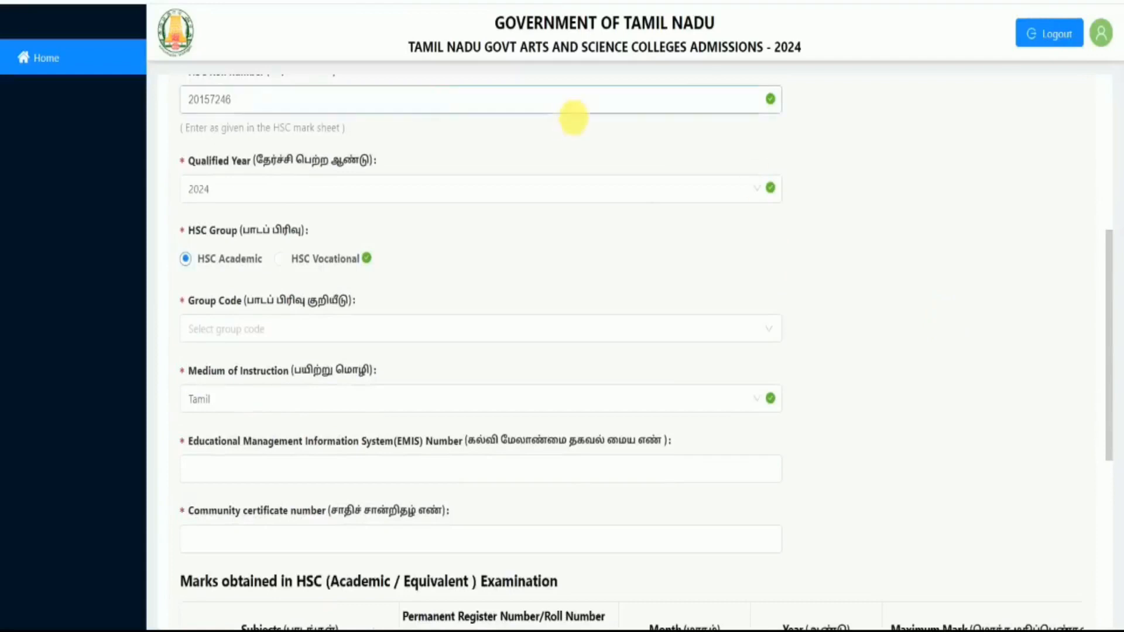
left_click(299, 200)
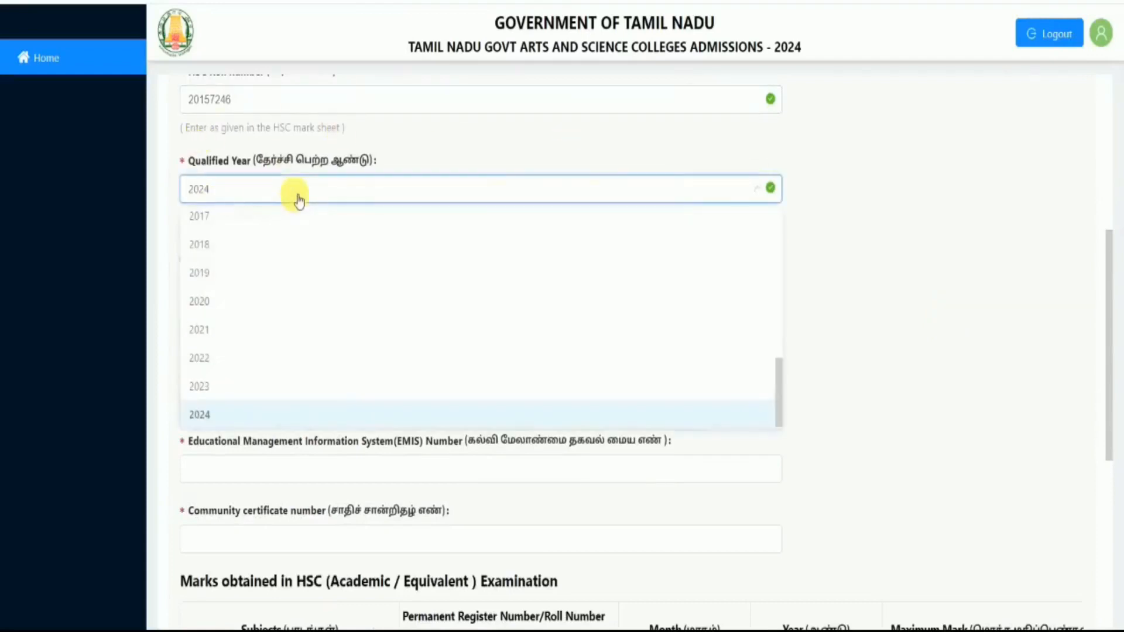
left_click(277, 428)
left_click(860, 352)
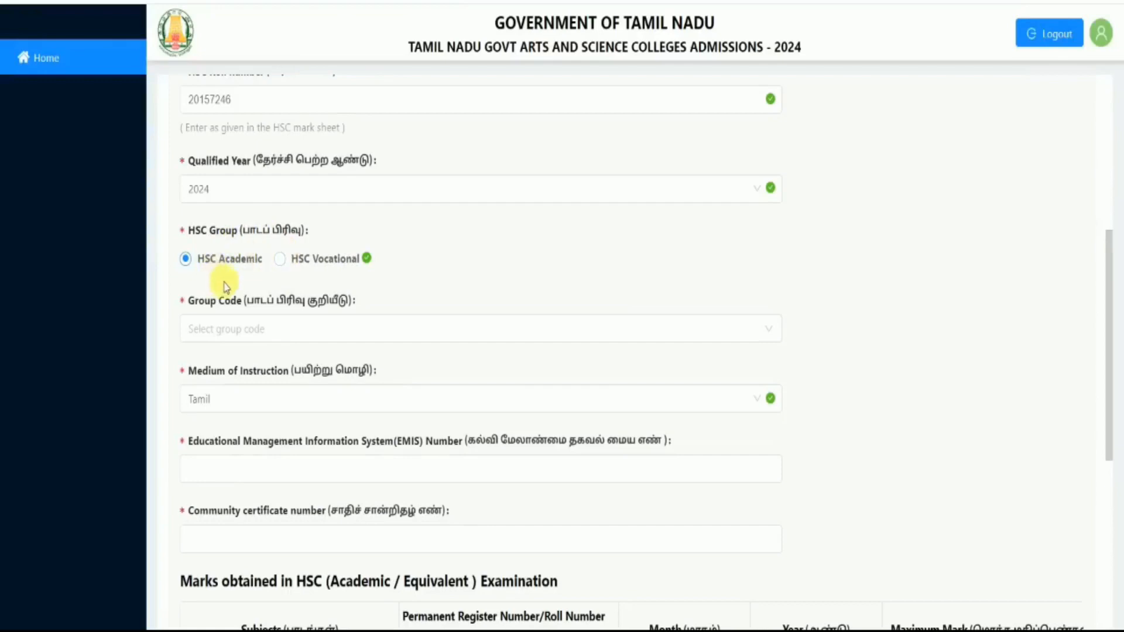
- Set the HSC group code to PHYSICS/CHEMISTRY/BIOLOGY/MATHEMATICS
left_click(247, 329)
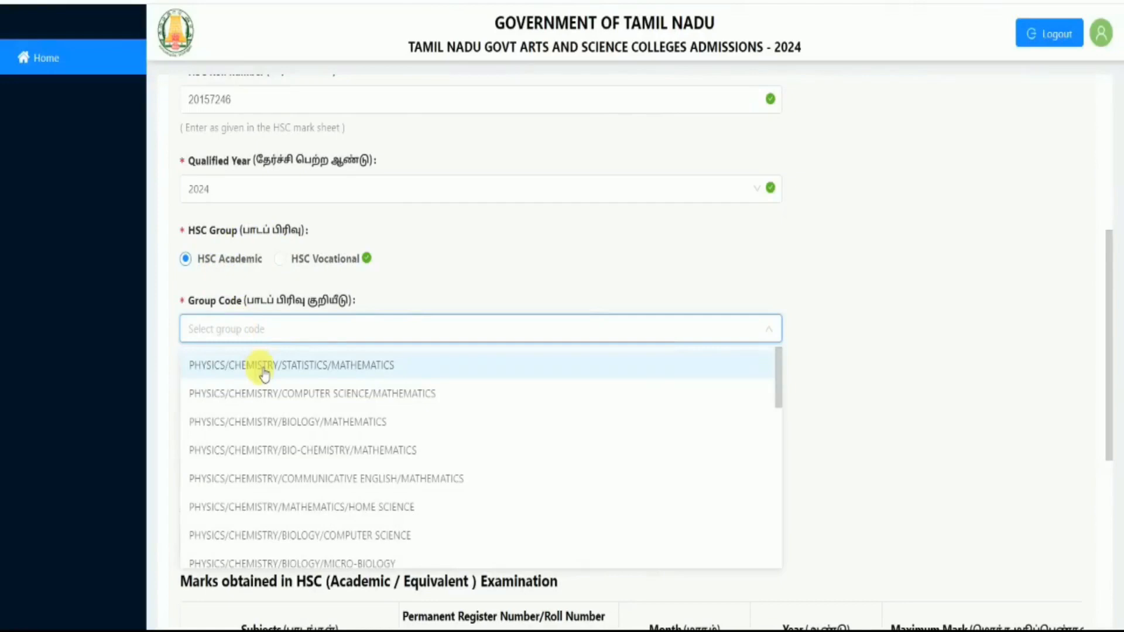
key("Down")
key("Down")
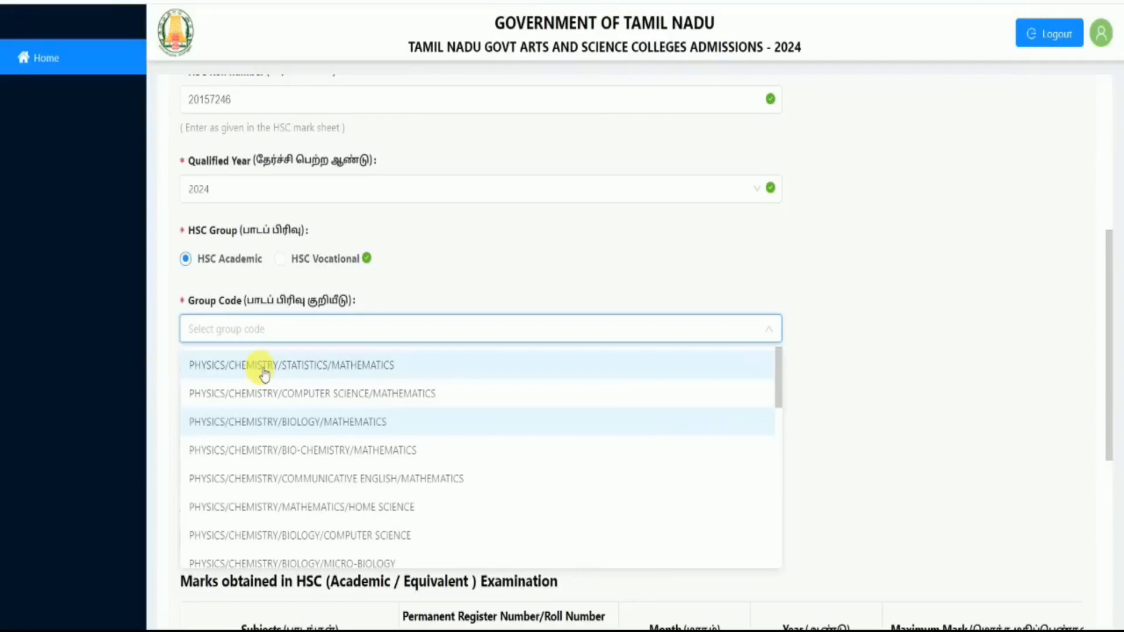
left_click(283, 424)
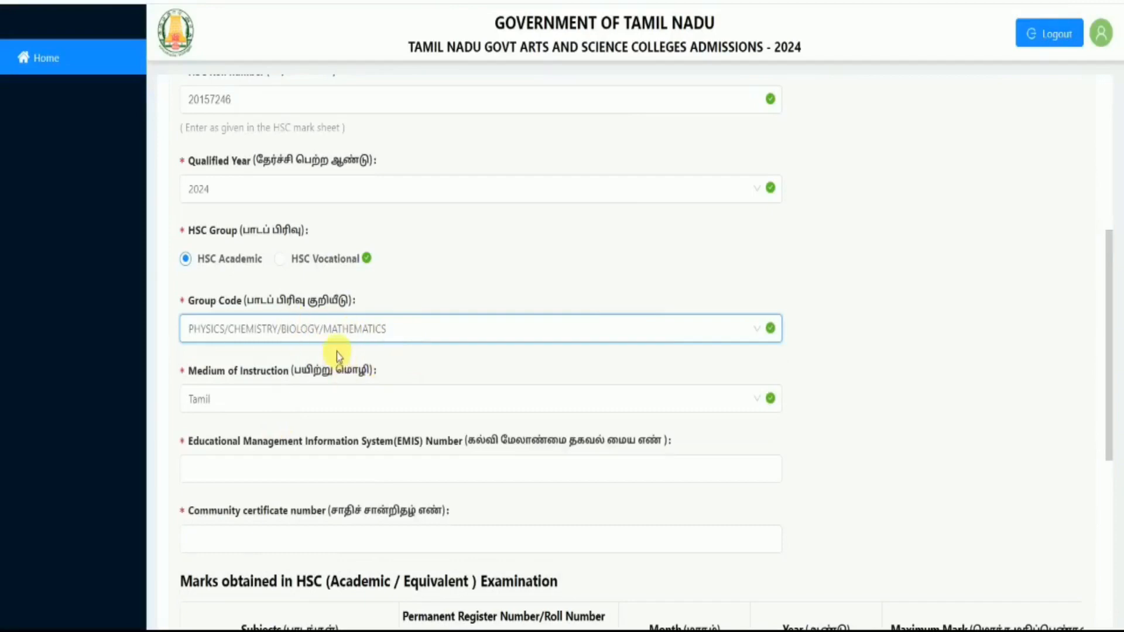
left_click(953, 432)
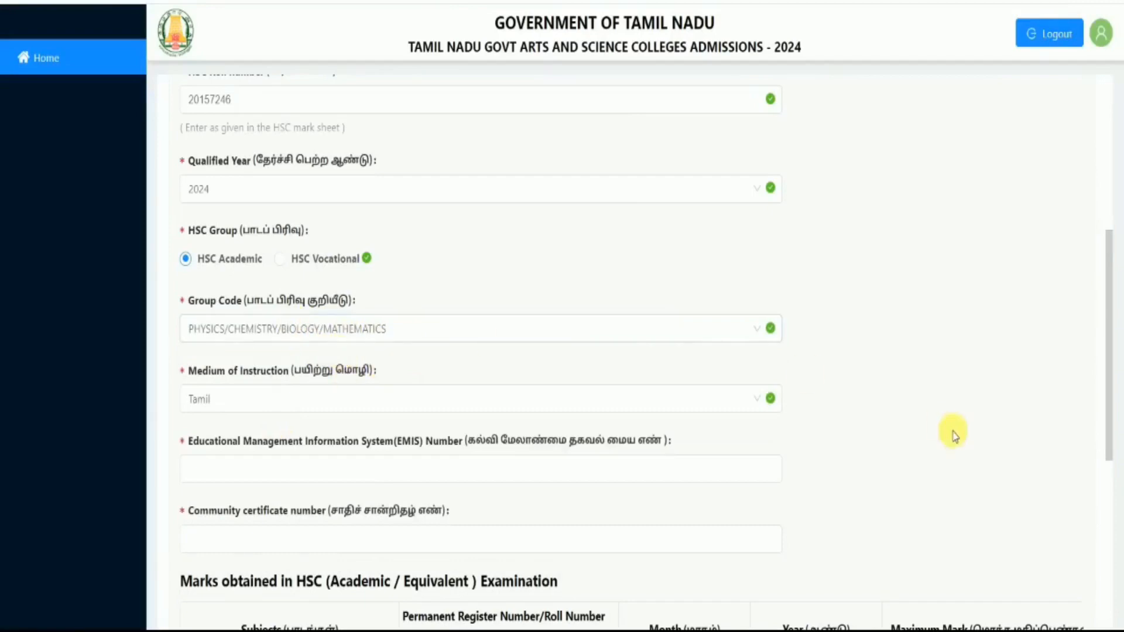
- Fill in the EMIS number and the community certificate number
scroll(952, 432, "down", 3)
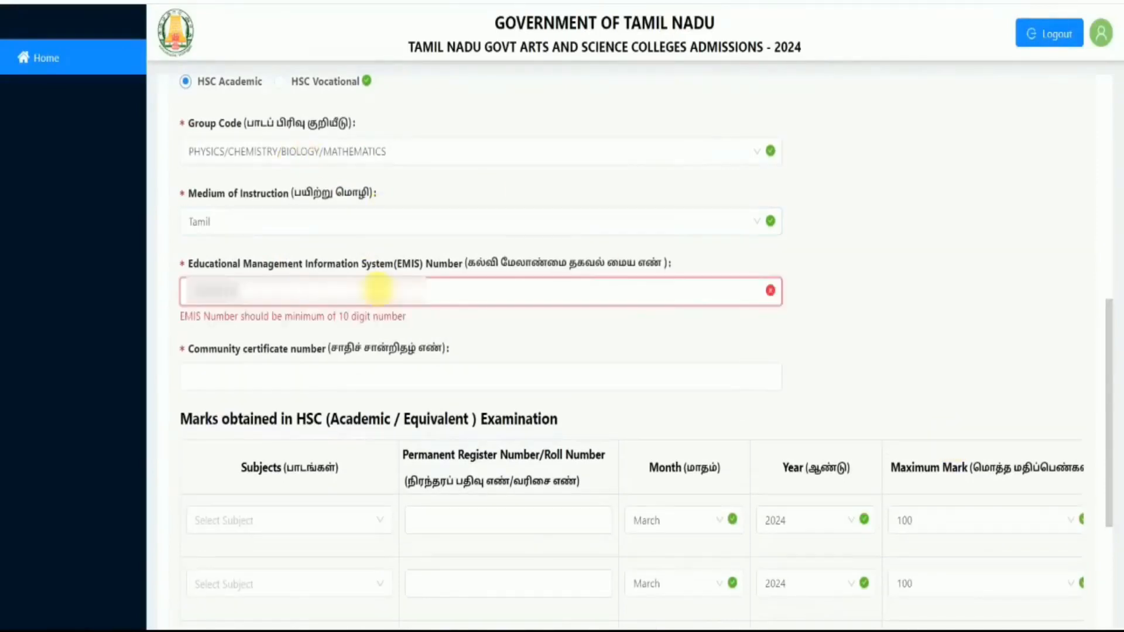
type("0")
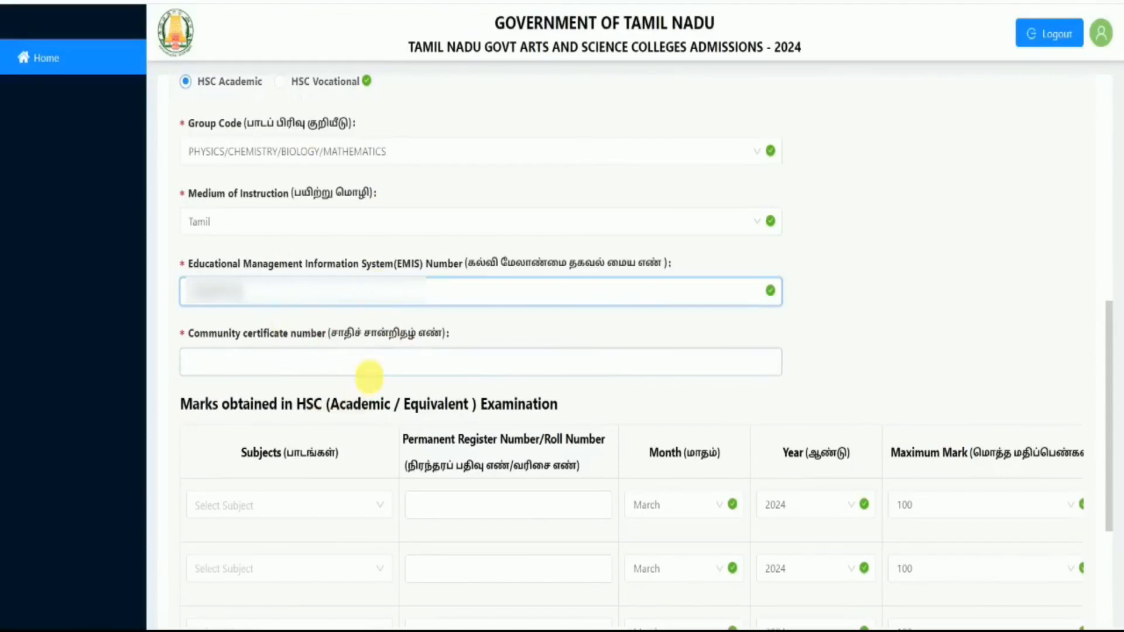
left_click(369, 375)
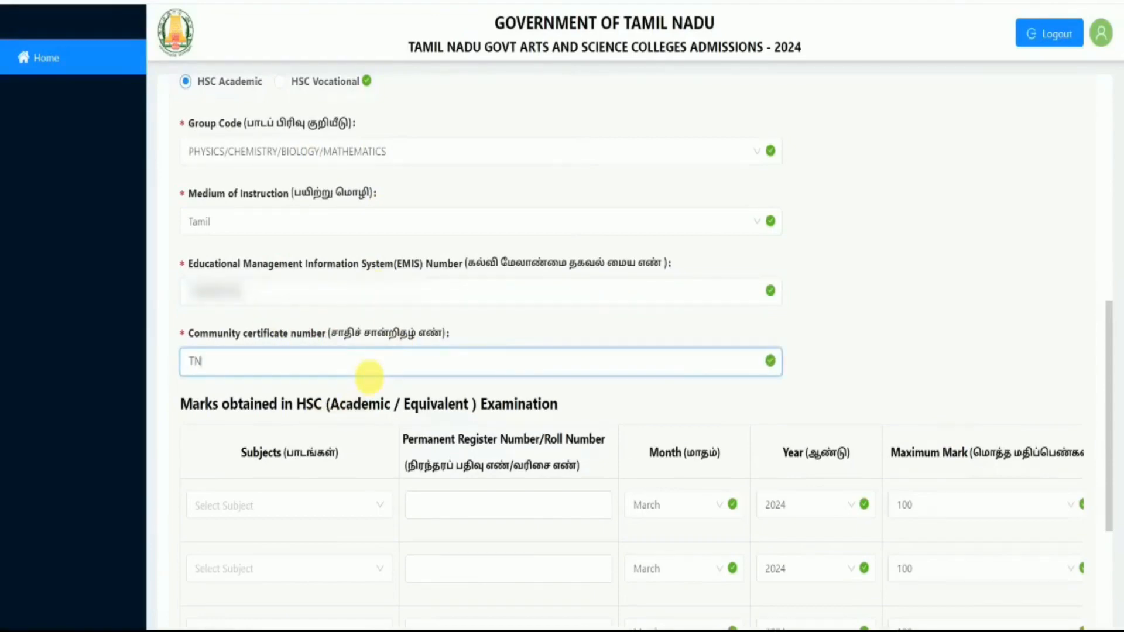
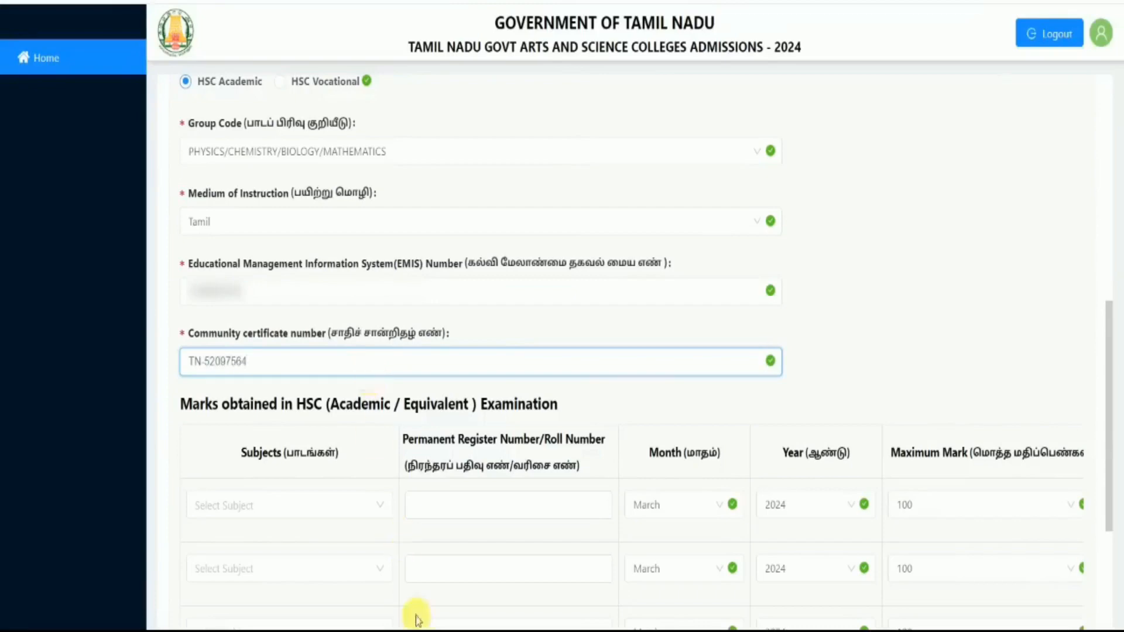
scroll(375, 410, "down", 5)
- Add TAMIL in the first marks row with its register number, mark 90 and 1 attempt
left_click(290, 209)
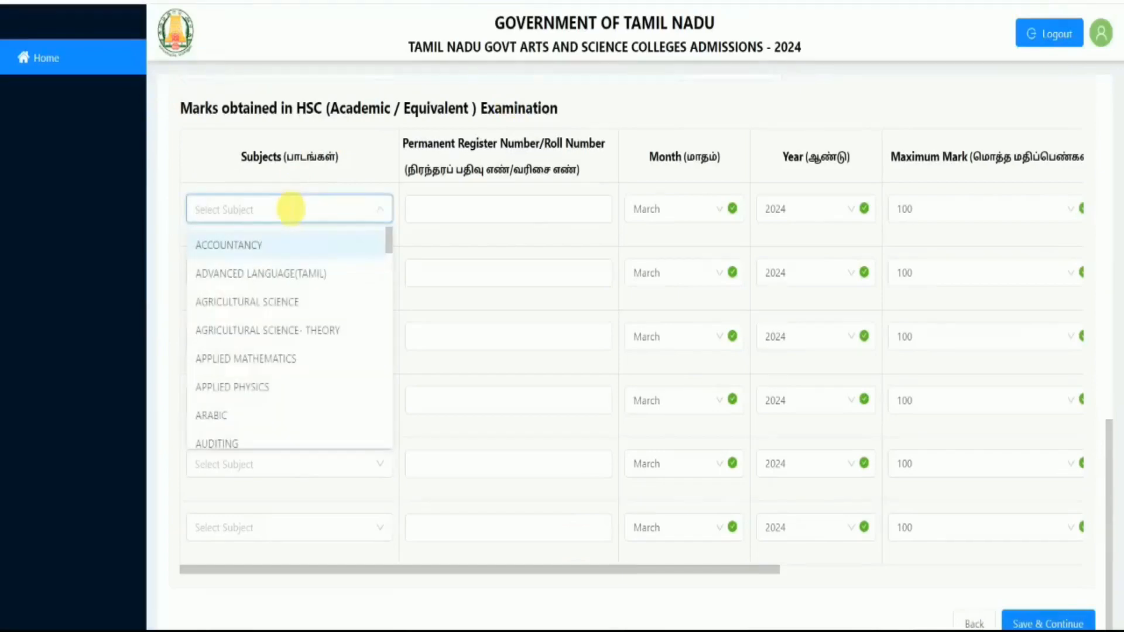
type("TAMI")
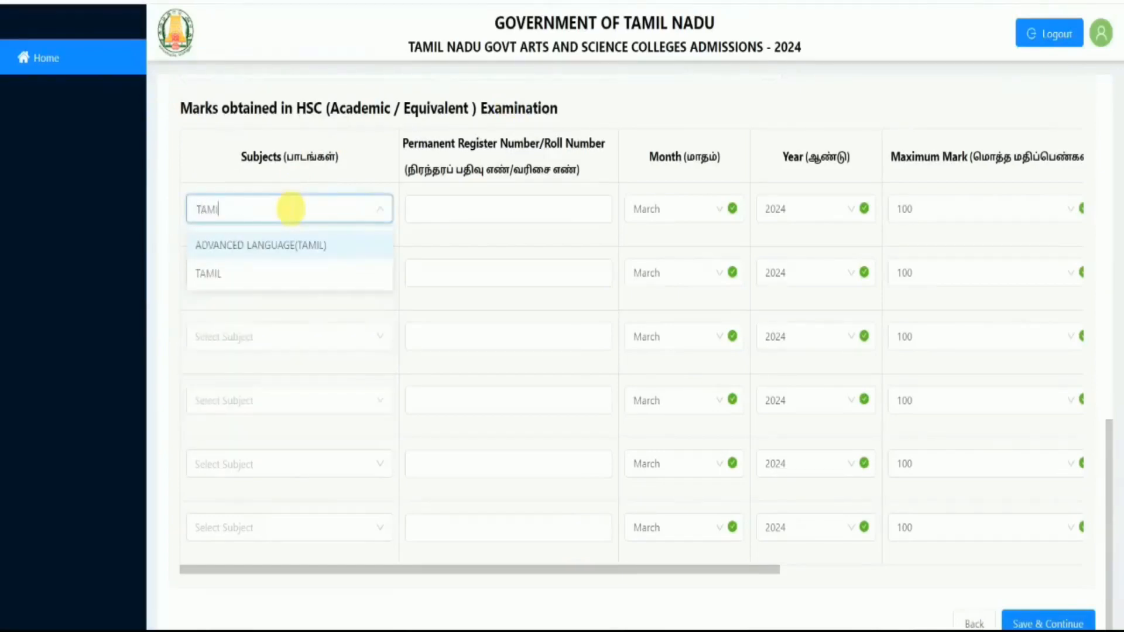
left_click(226, 276)
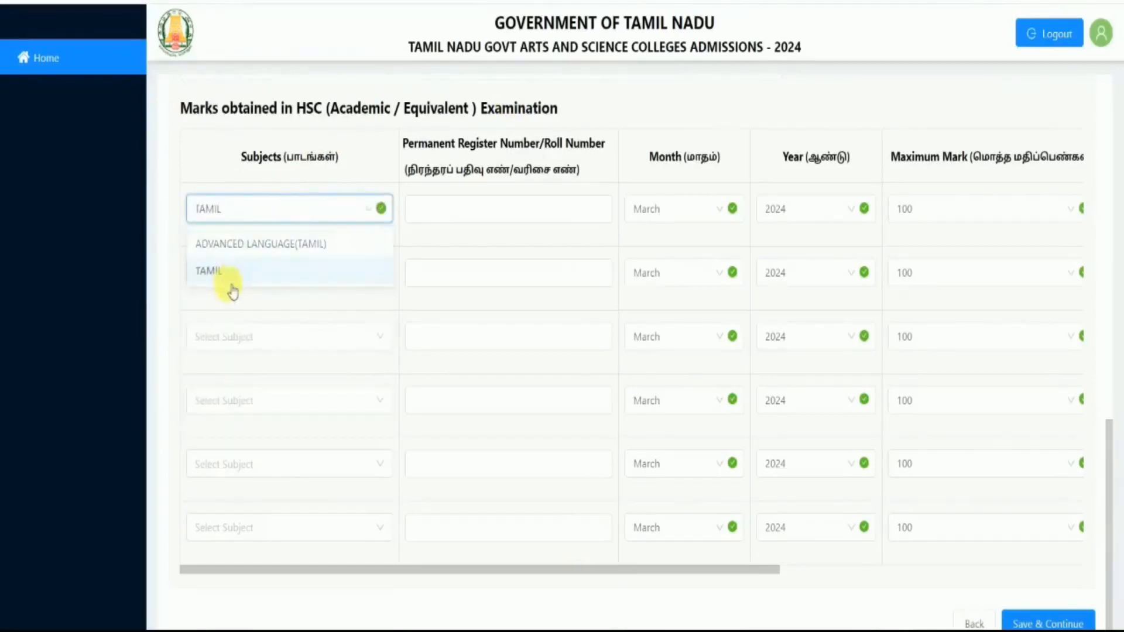
left_click(466, 205)
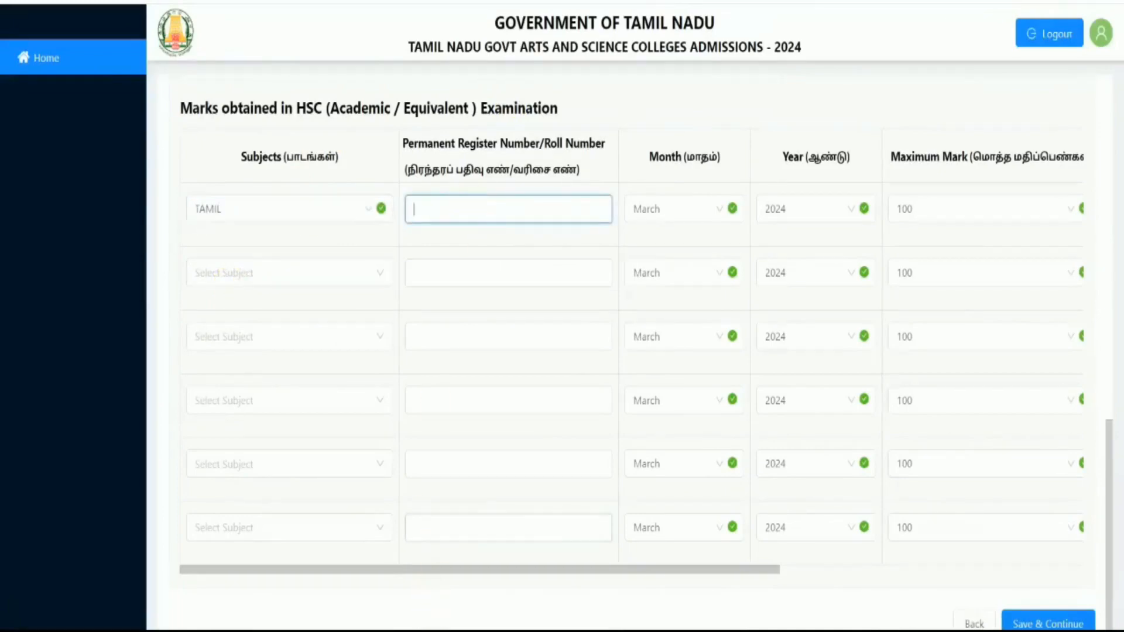
left_click(490, 217)
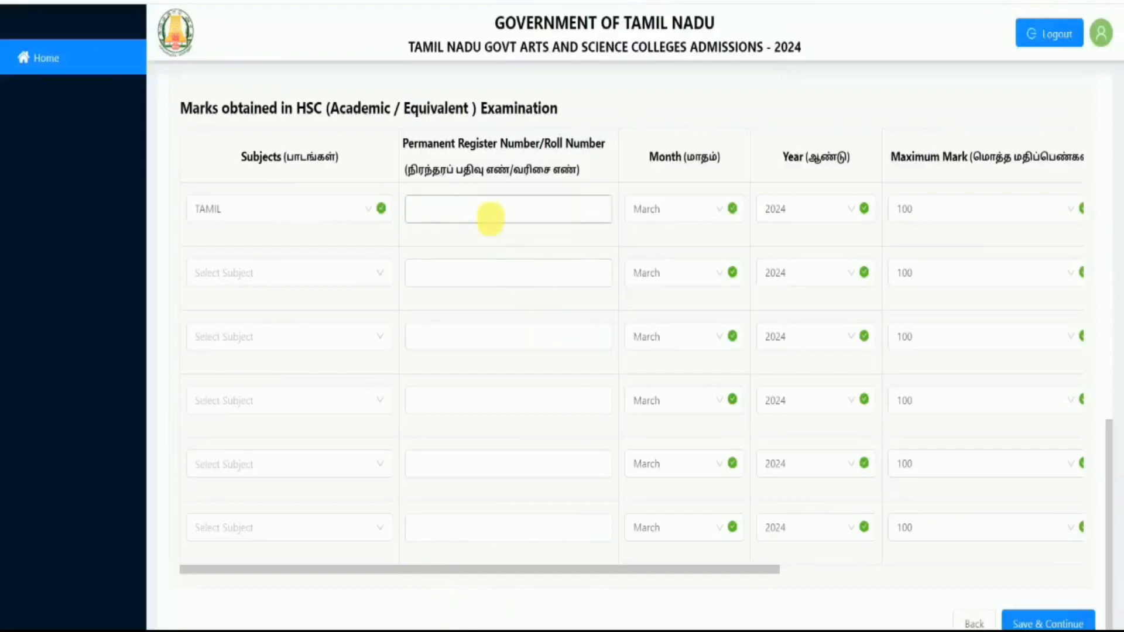
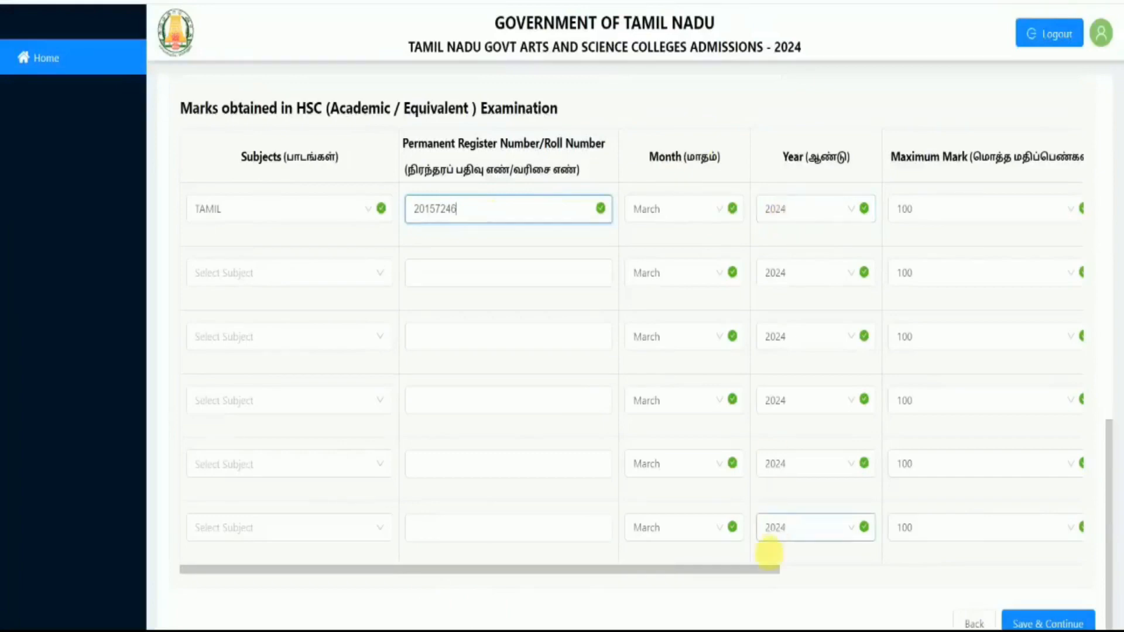
left_click_drag(768, 578, 1052, 588)
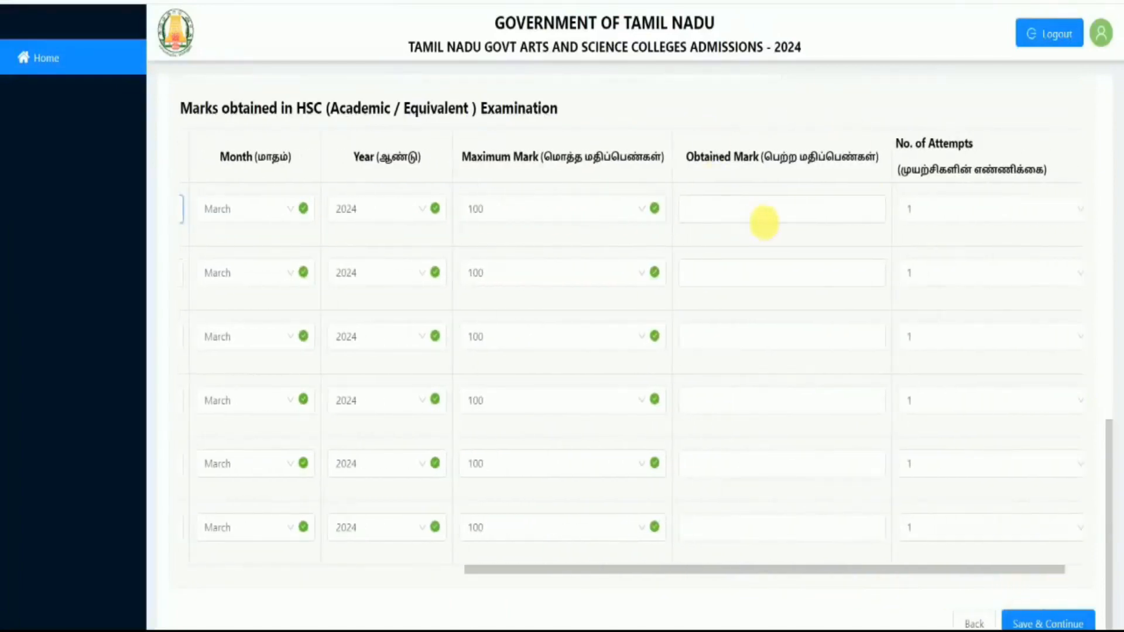
left_click(748, 214)
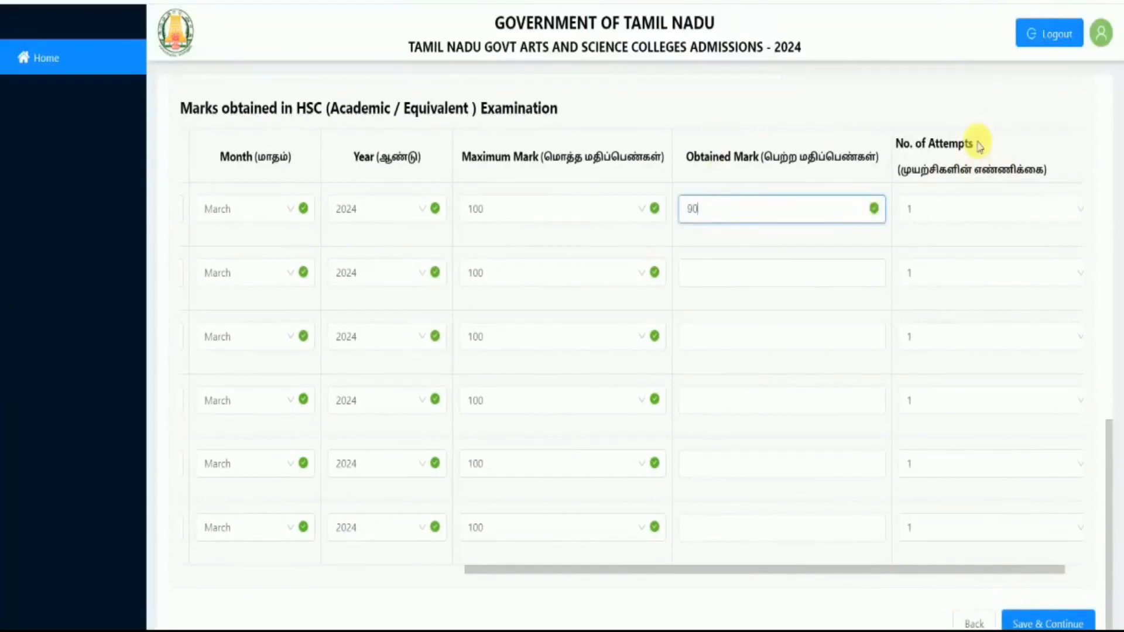
left_click(983, 210)
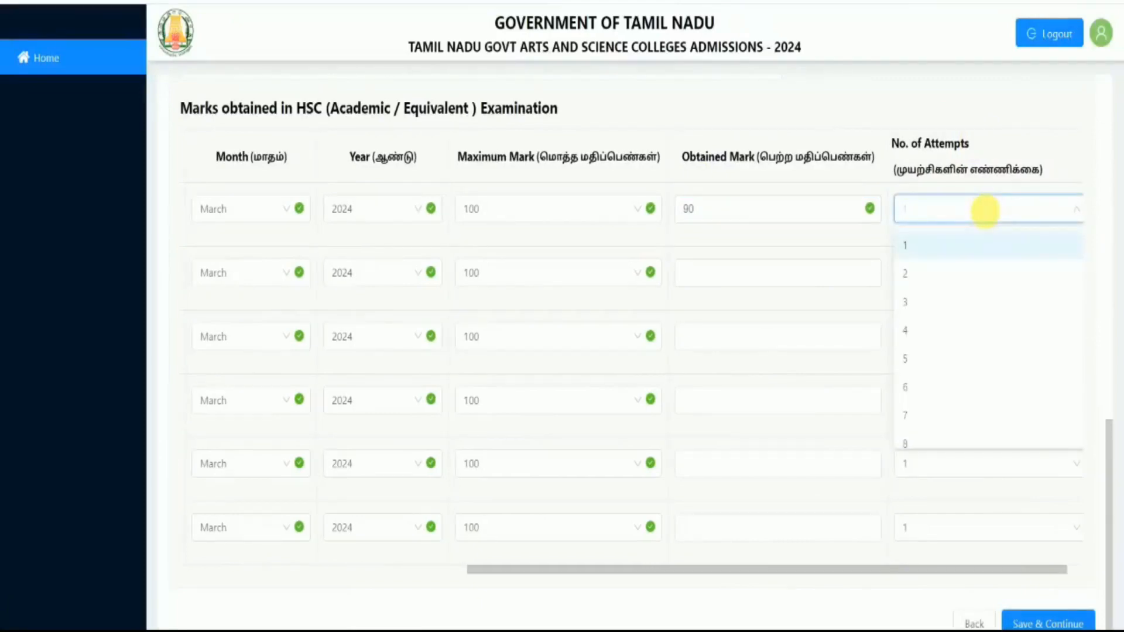
left_click(955, 246)
scroll(956, 250, "left", 10)
- Add ENGLISH in the second row with its register number and mark 85
left_click(359, 270)
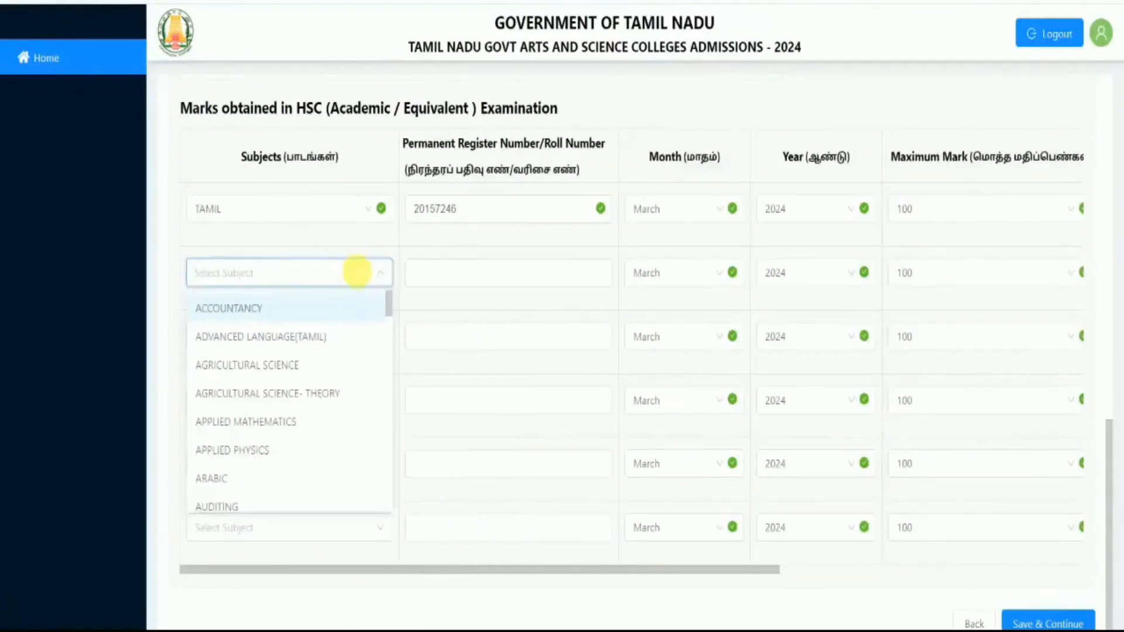
type("ENGLI")
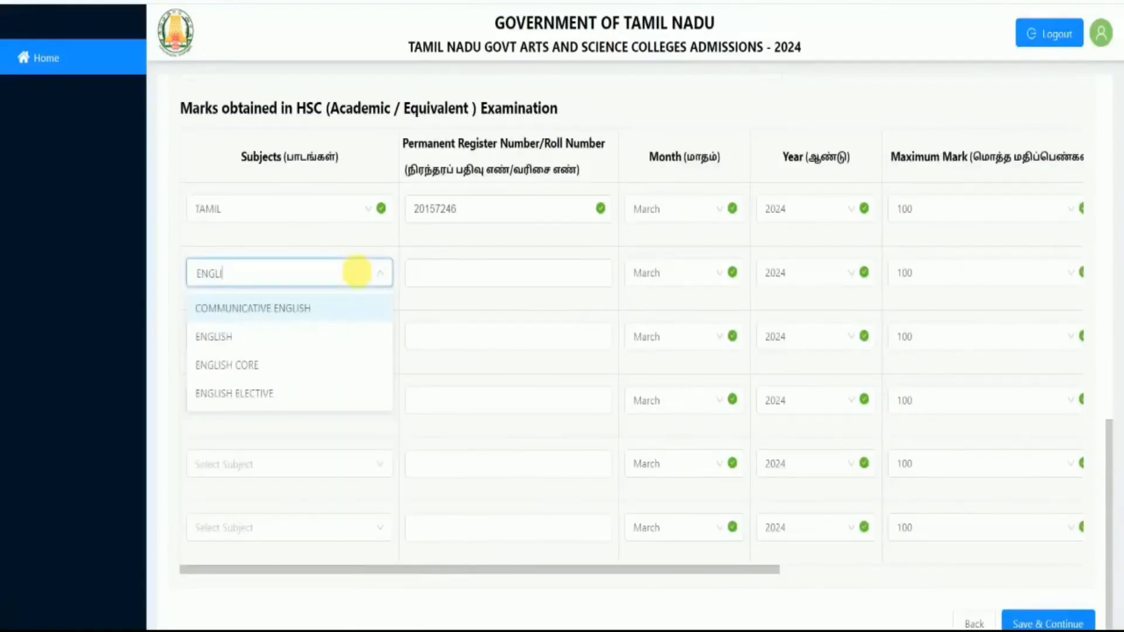
left_click(261, 336)
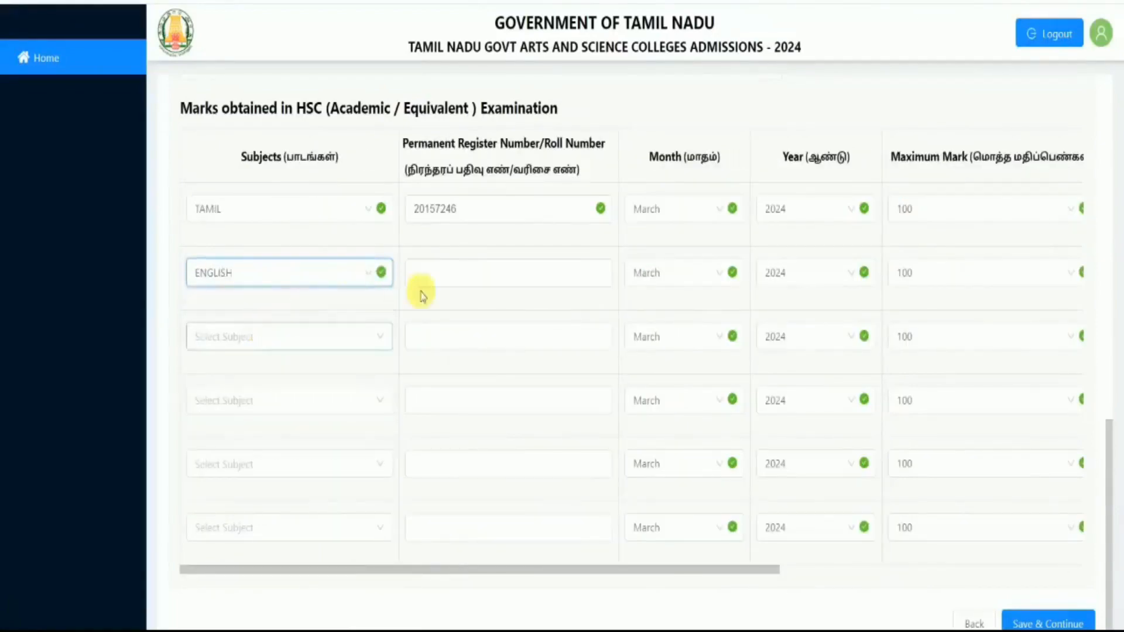
left_click(447, 285)
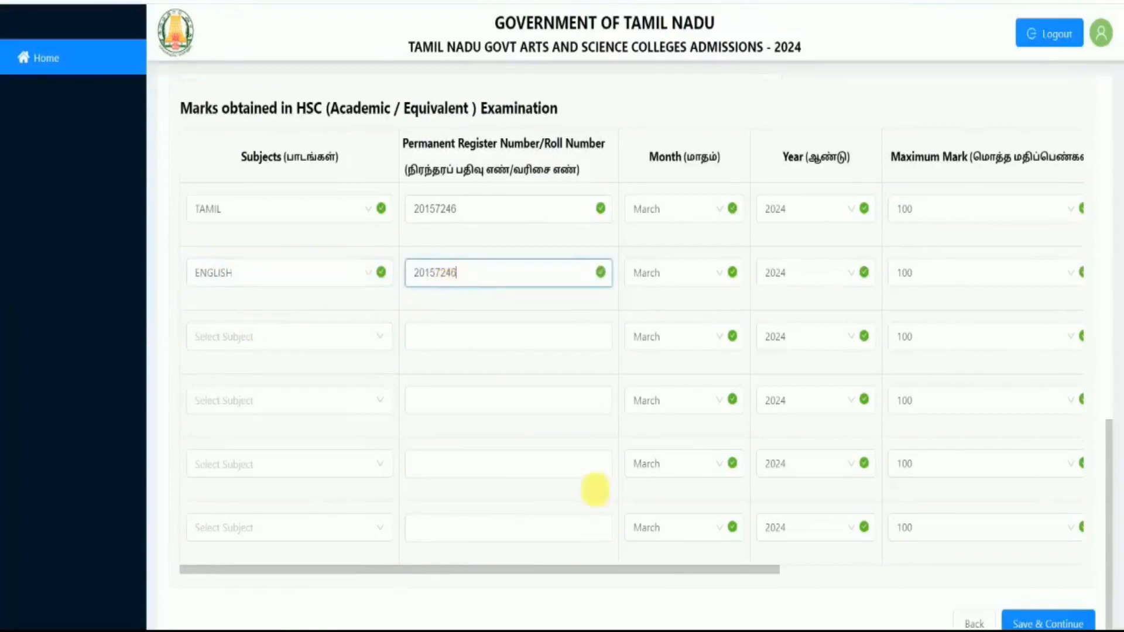
left_click_drag(677, 577, 933, 595)
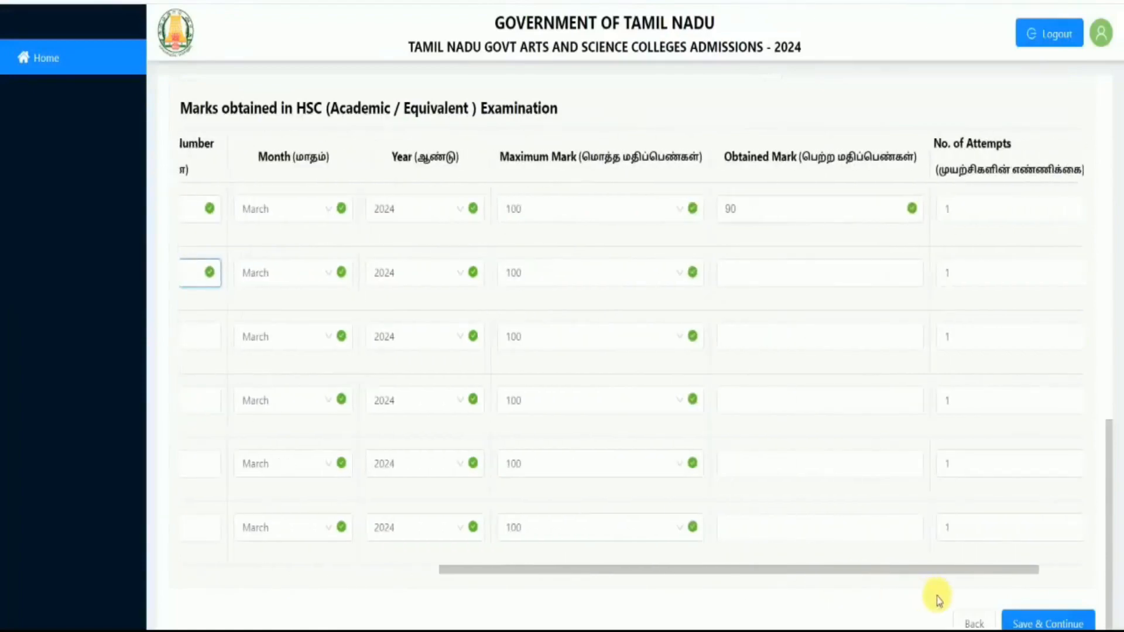
type("5")
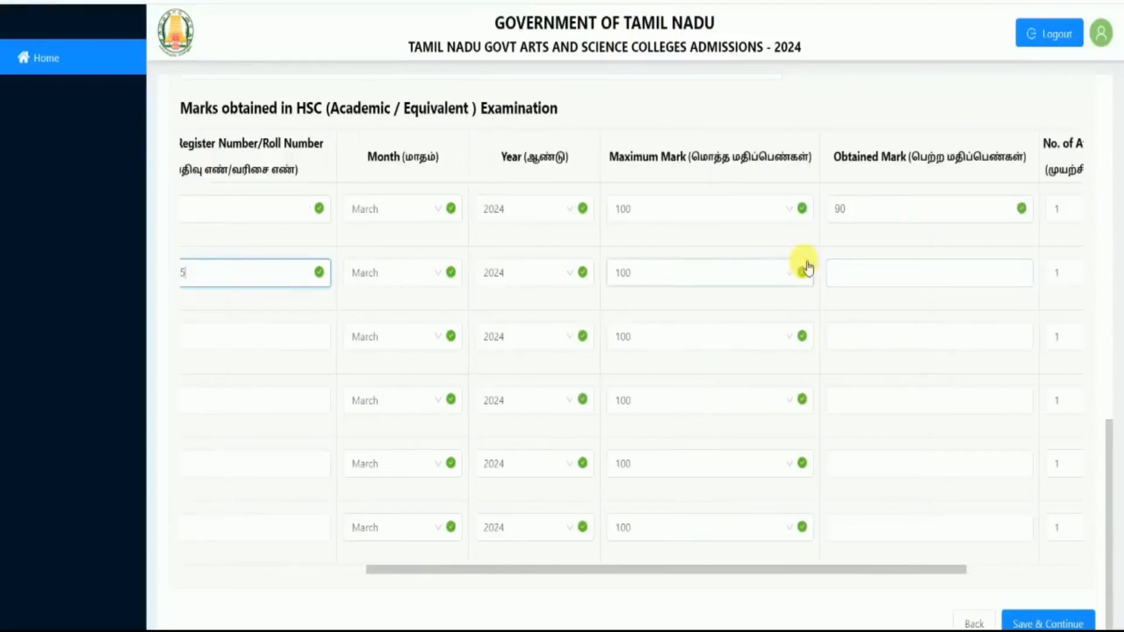
left_click(882, 271)
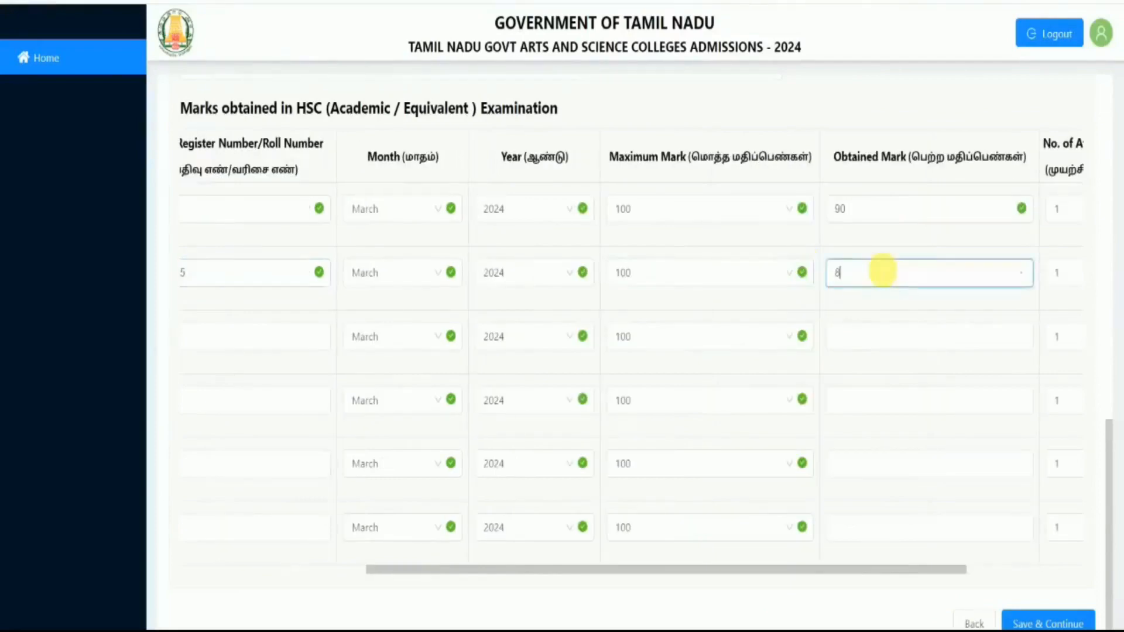
left_click(854, 567)
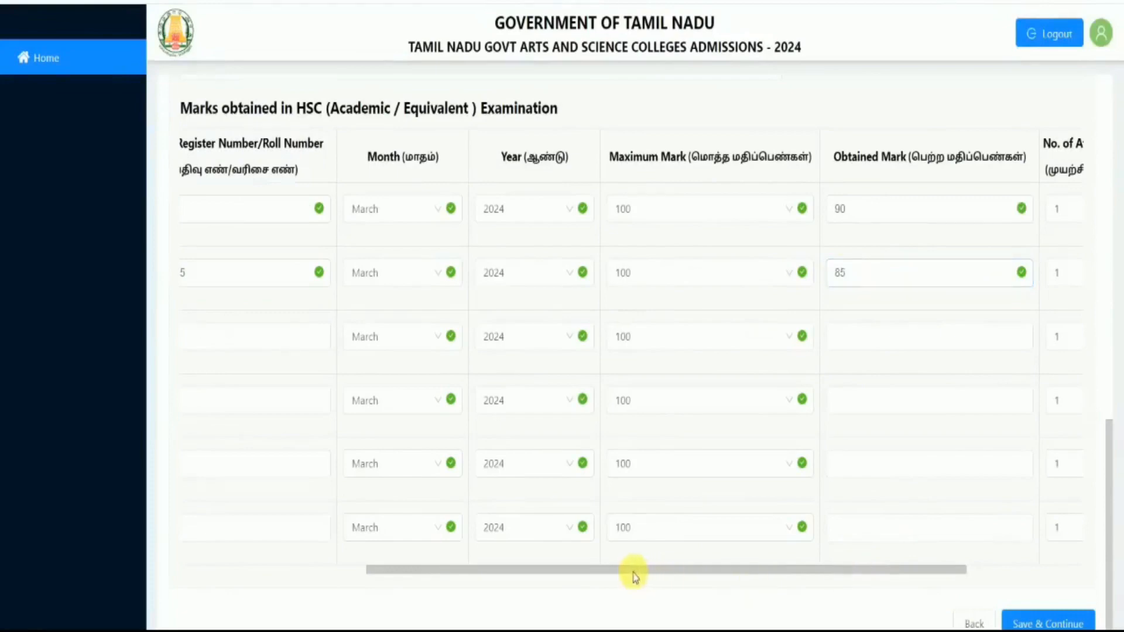
left_click_drag(634, 577, 326, 594)
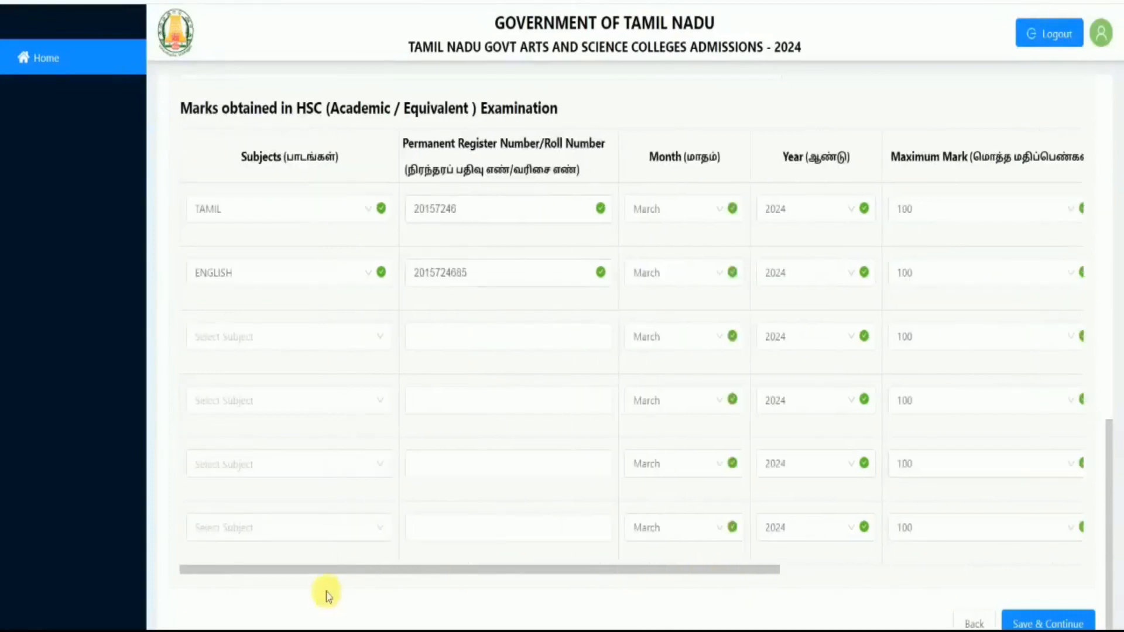
- Add PHYSICS in the third row with its register number and mark 95
left_click(297, 351)
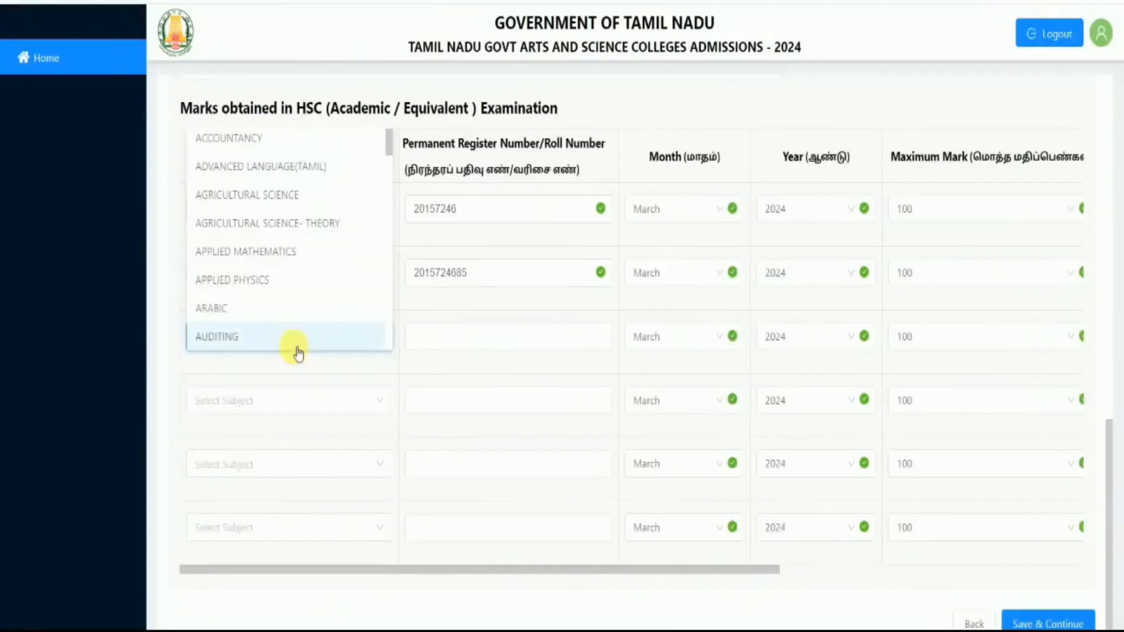
type("PHY")
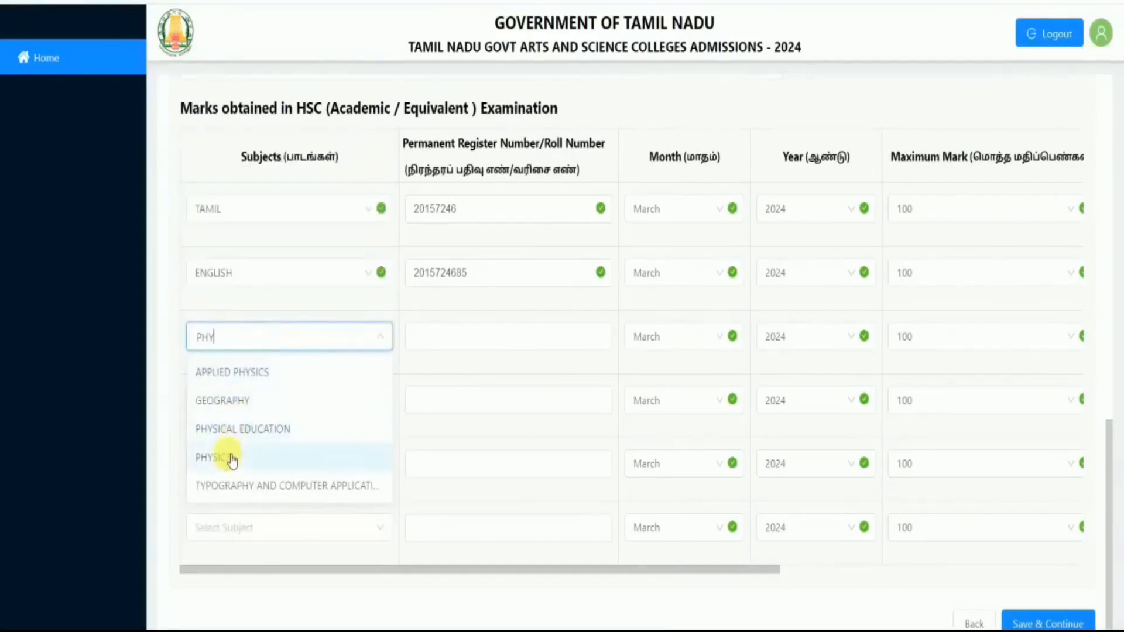
left_click(232, 461)
left_click(468, 352)
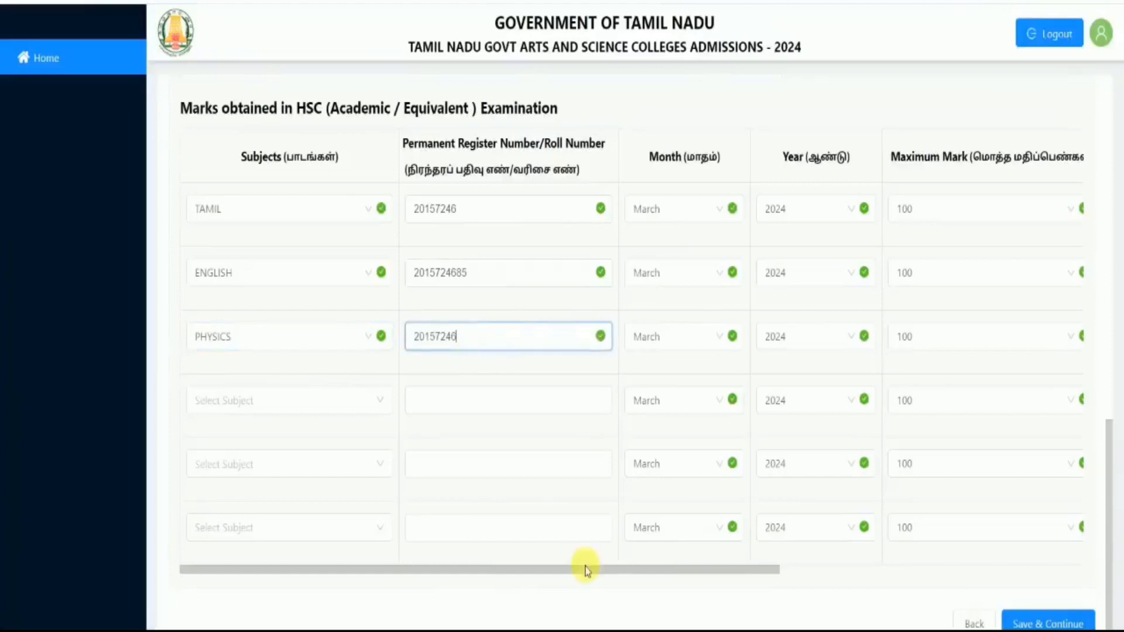
left_click_drag(585, 569, 853, 595)
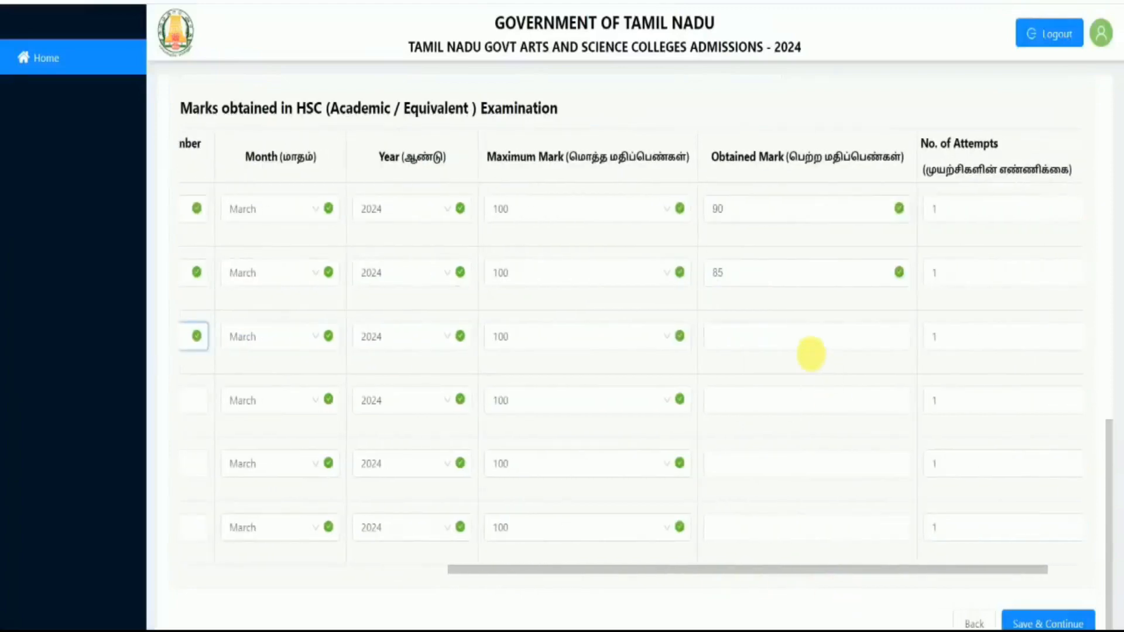
left_click(810, 352)
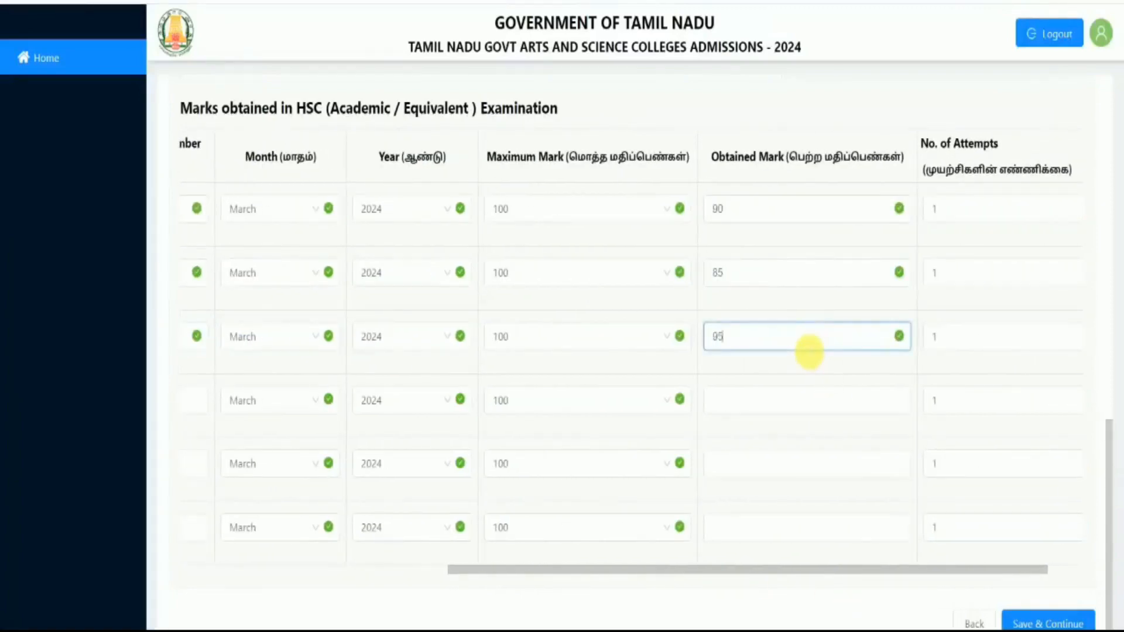
type("95")
left_click_drag(760, 572, 397, 583)
- Add CHEMISTRY in the fourth row with its register number and mark 91
left_click(326, 402)
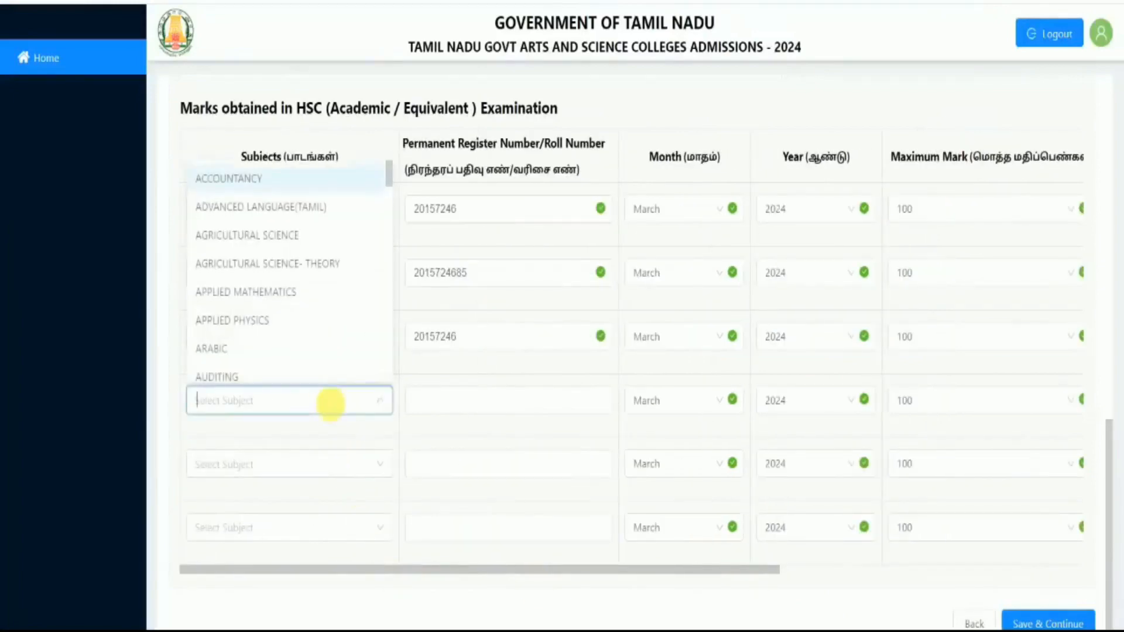
type("CHEM")
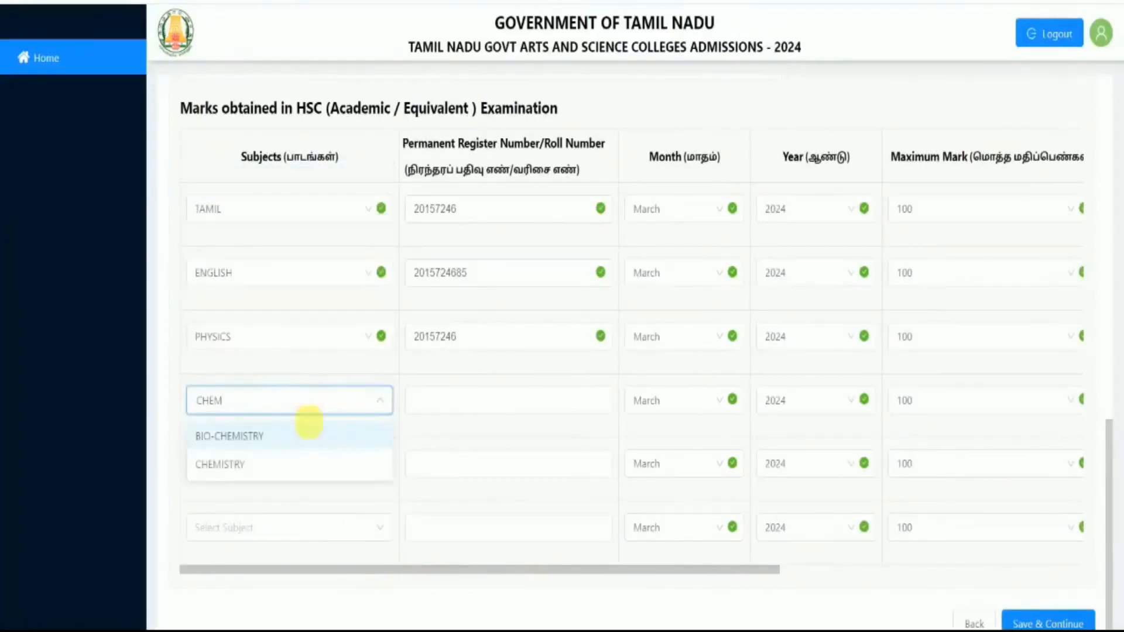
left_click(281, 464)
left_click(871, 568)
left_click(761, 410)
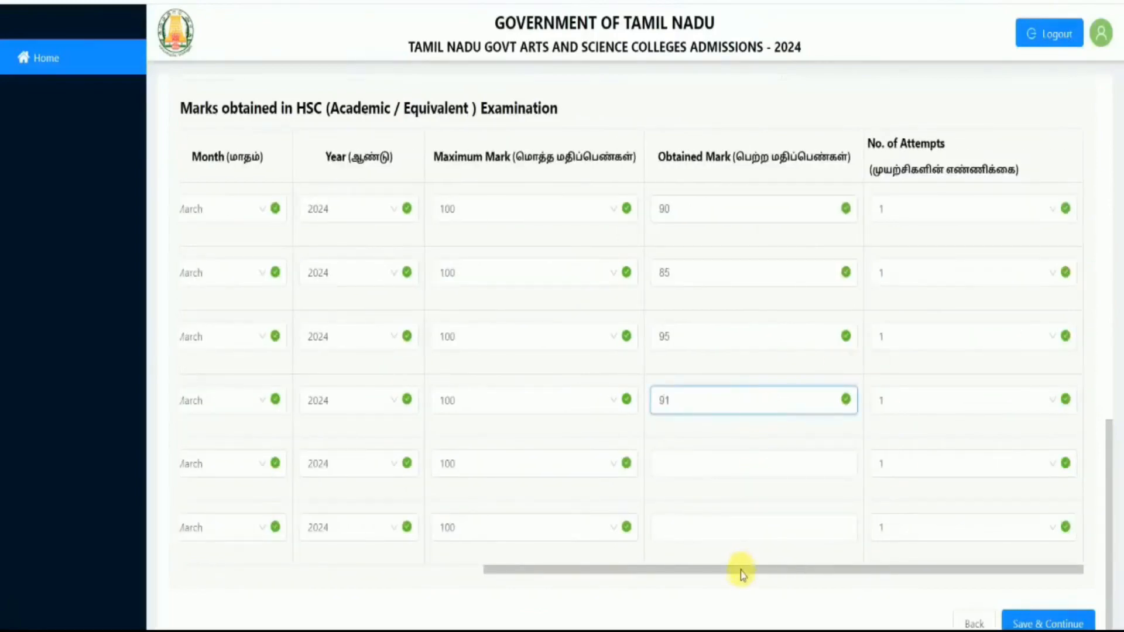
left_click_drag(738, 569, 436, 569)
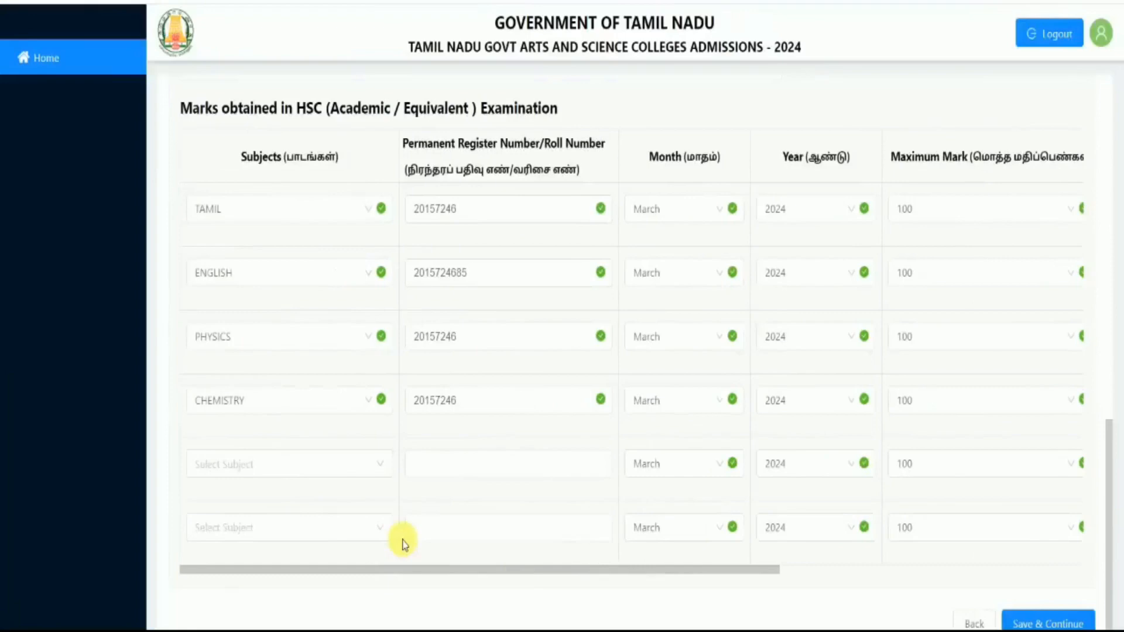
- Add BIOLOGY in the fifth row with its register number and mark 86
left_click(331, 463)
type("BIO")
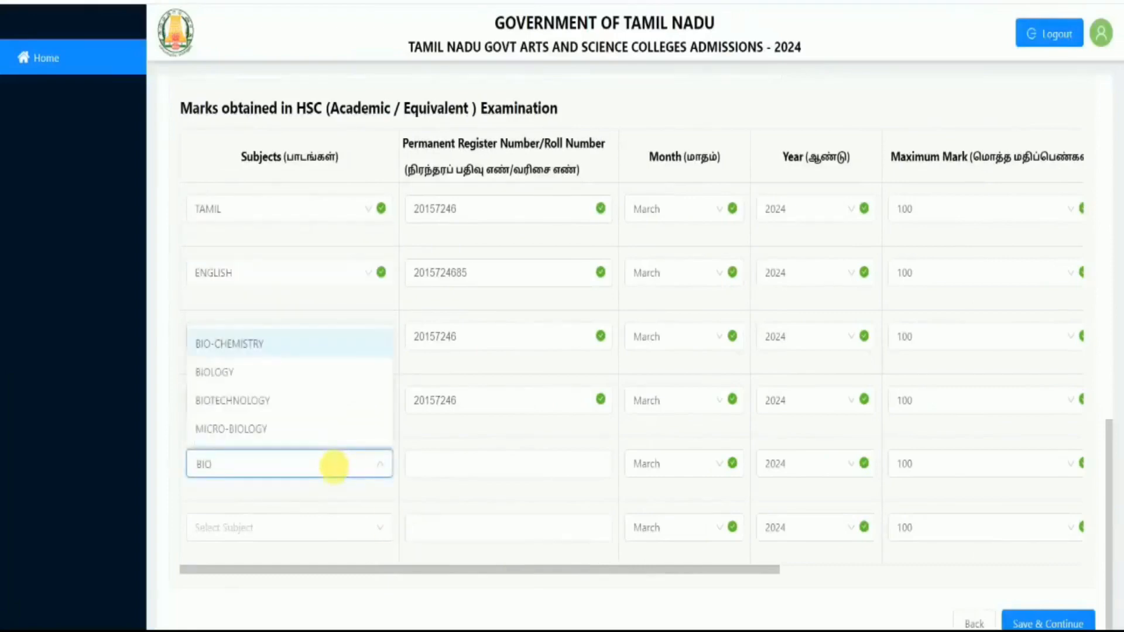
left_click(256, 371)
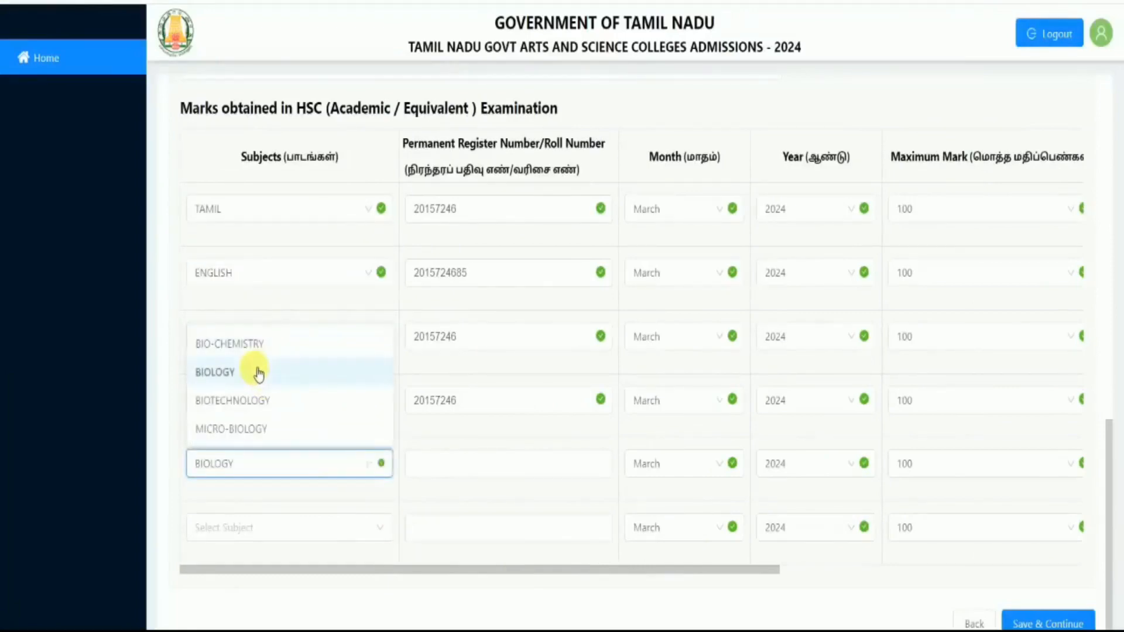
left_click(459, 473)
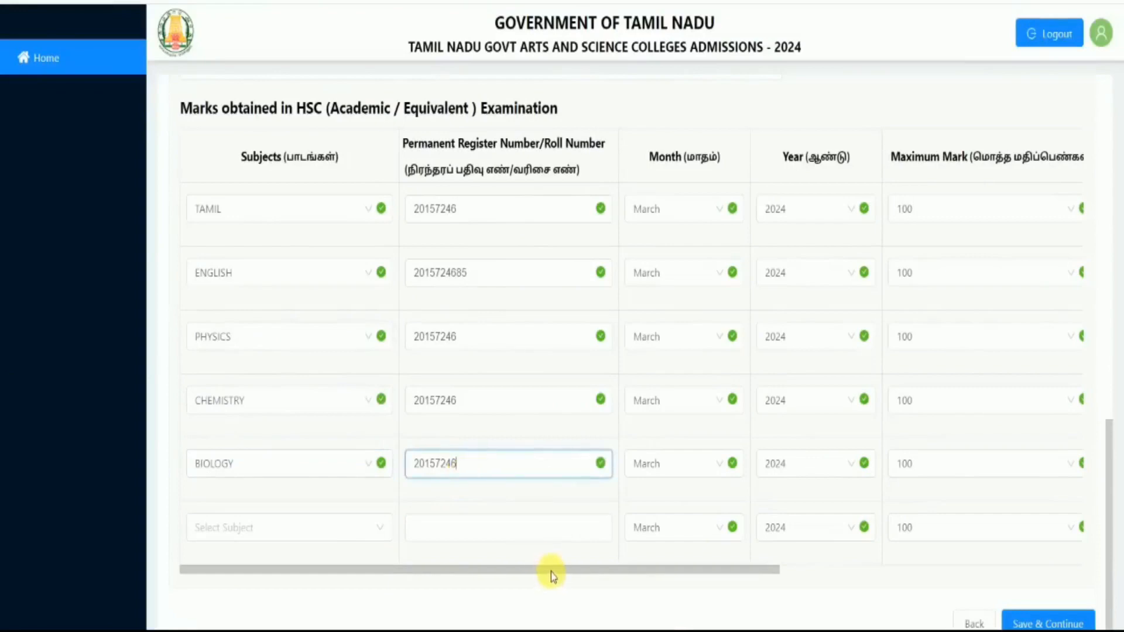
left_click_drag(550, 577, 845, 609)
left_click(740, 469)
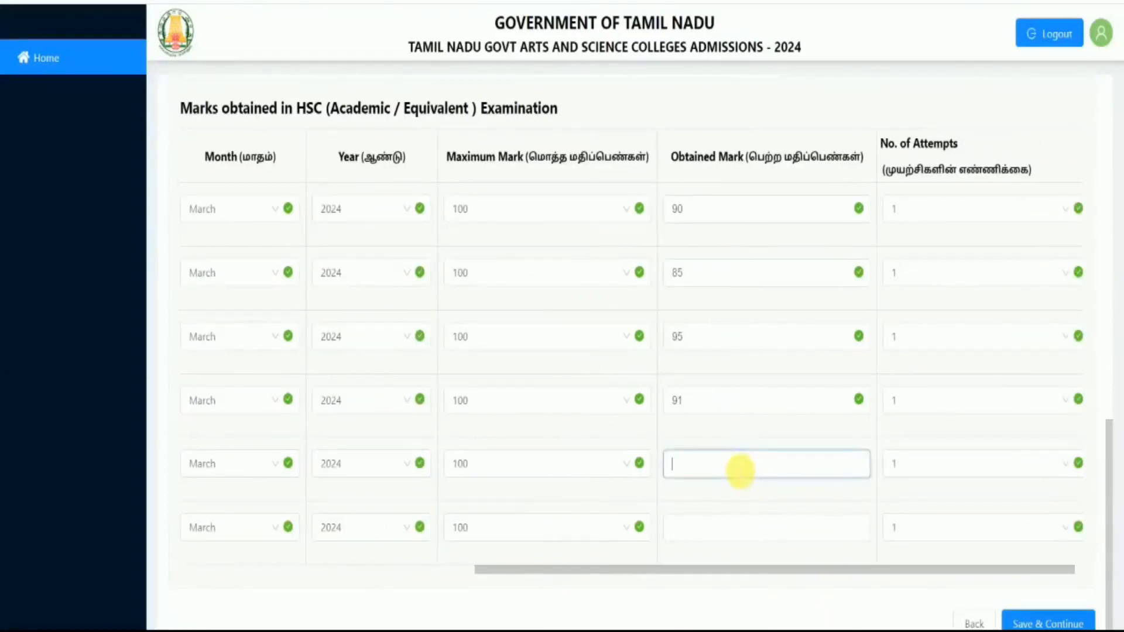
type("86")
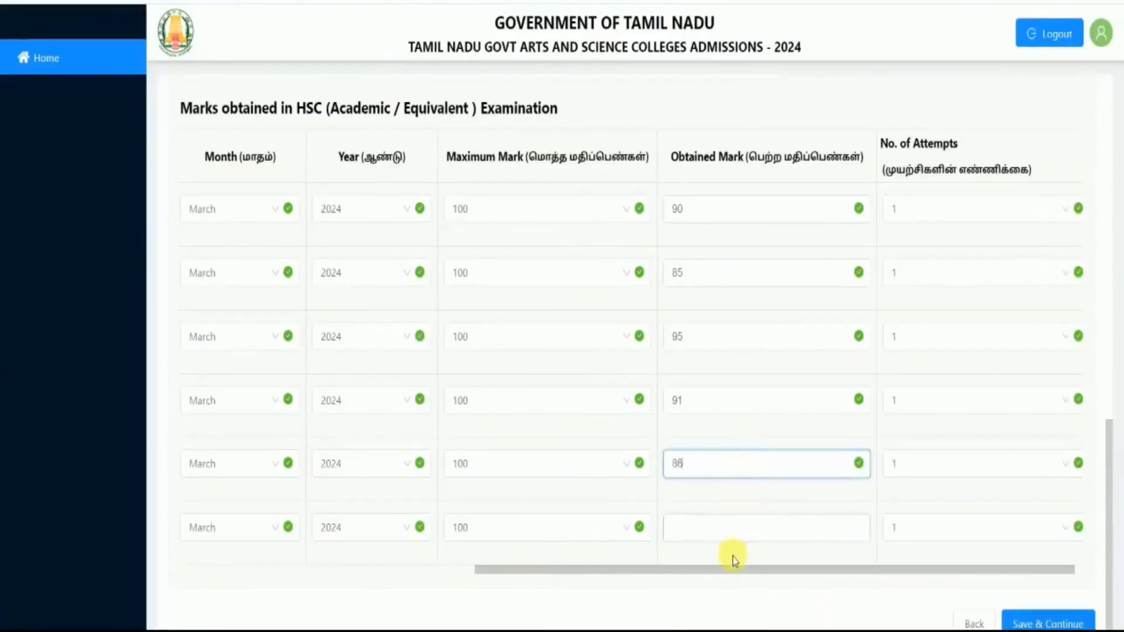
left_click_drag(734, 568, 375, 543)
- Add MATHEMATICS with its roll number and mark 79, then save the marks
left_click(348, 528)
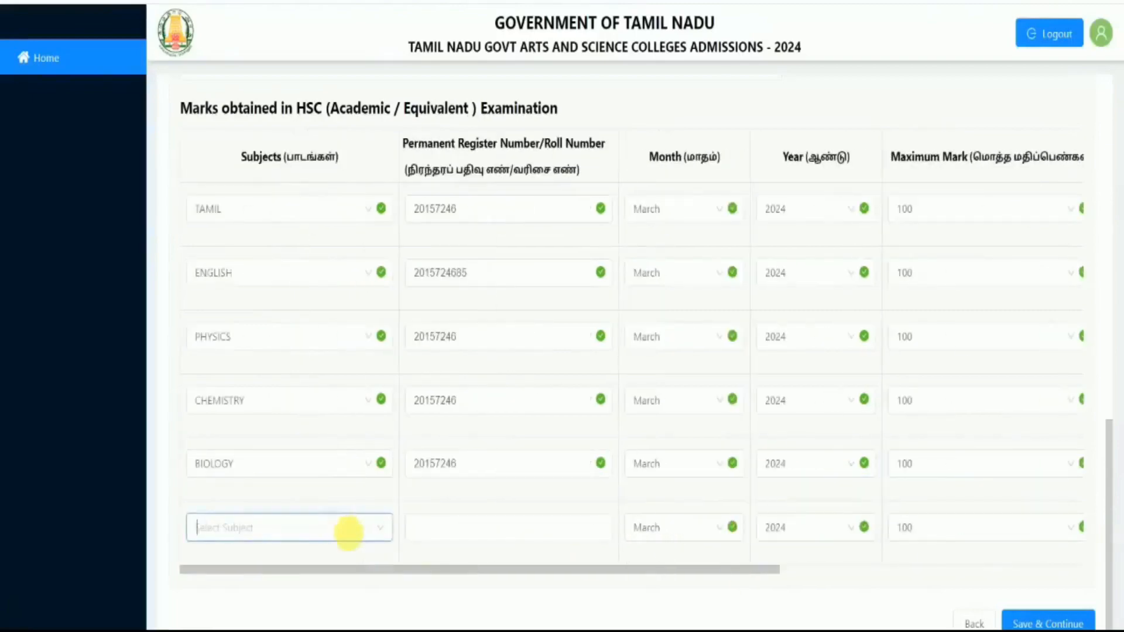
type("MATHE")
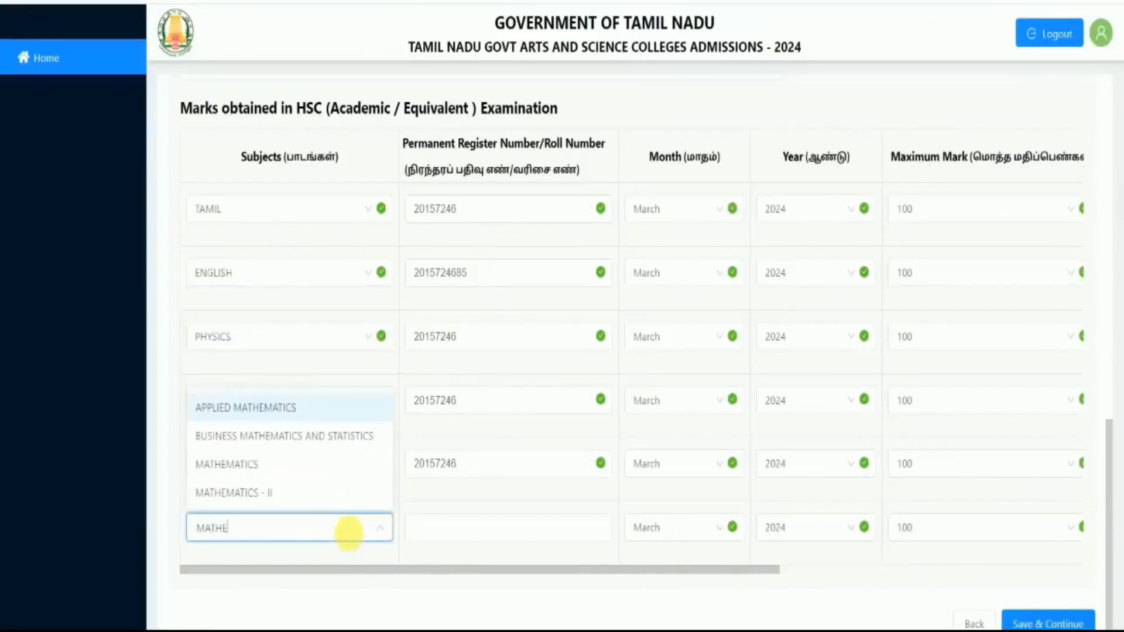
left_click(258, 463)
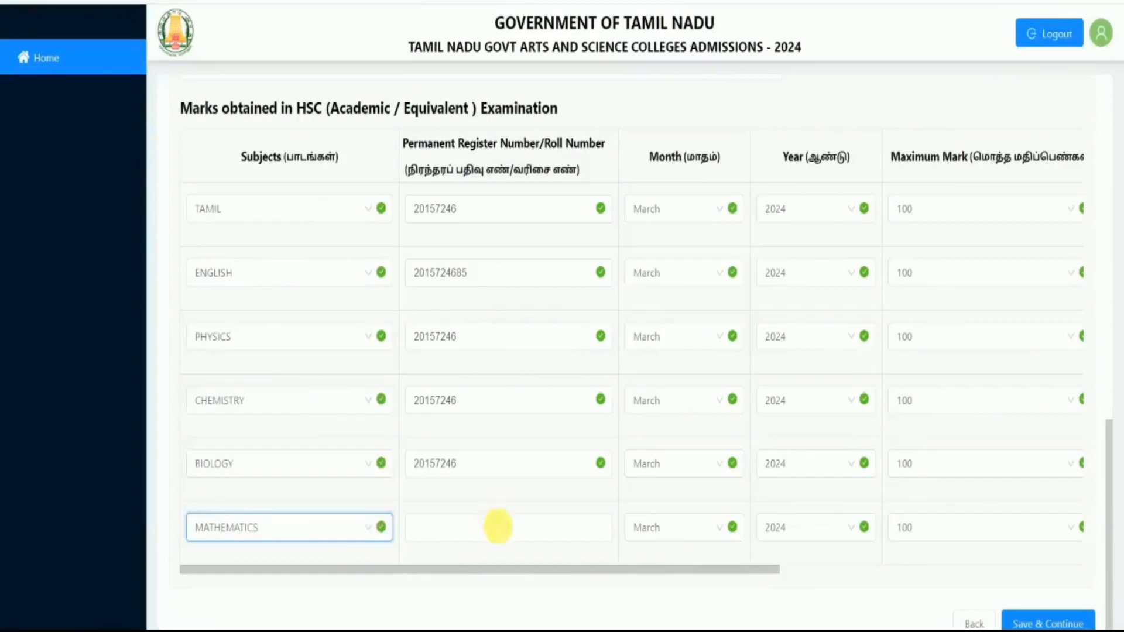
left_click(497, 529)
left_click_drag(521, 573, 824, 612)
left_click(718, 539)
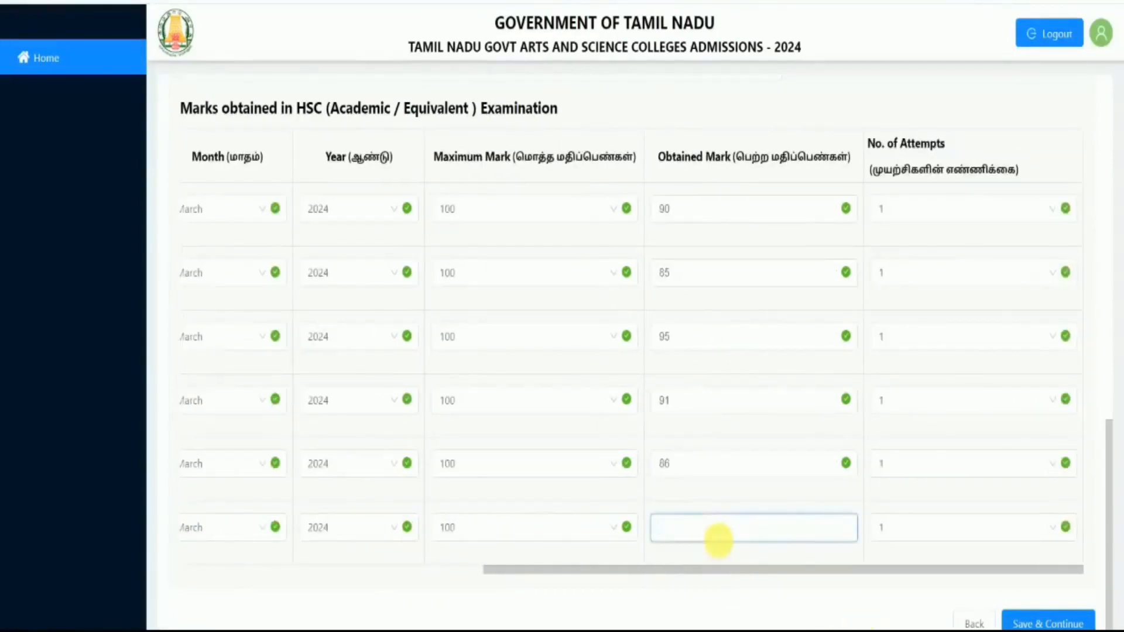
left_click(731, 587)
left_click_drag(724, 571, 390, 581)
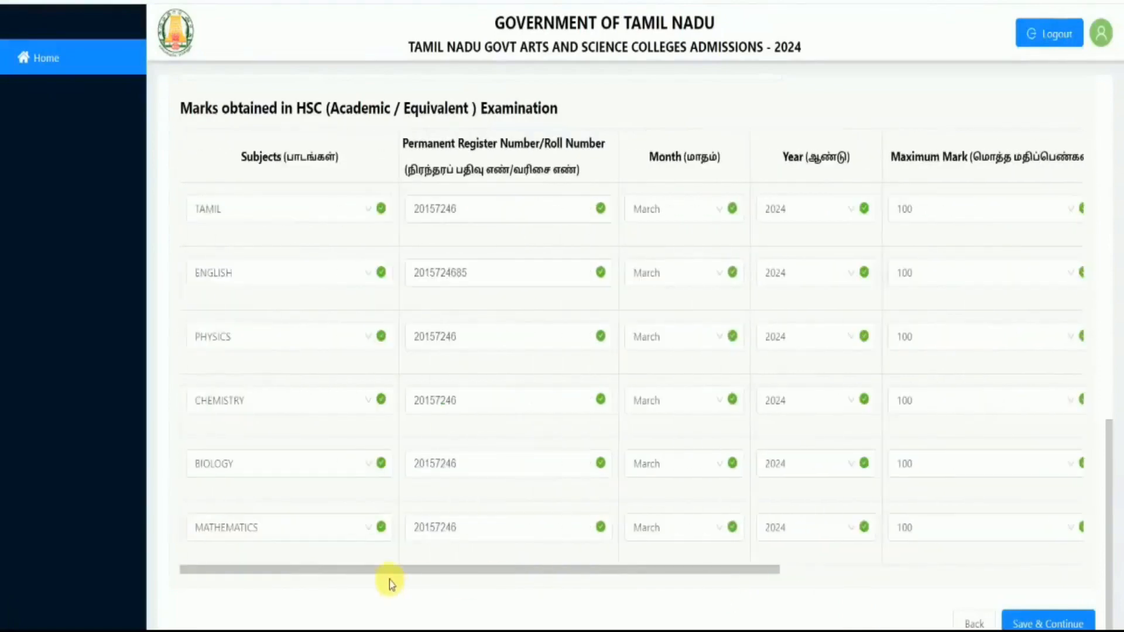
left_click(1059, 620)
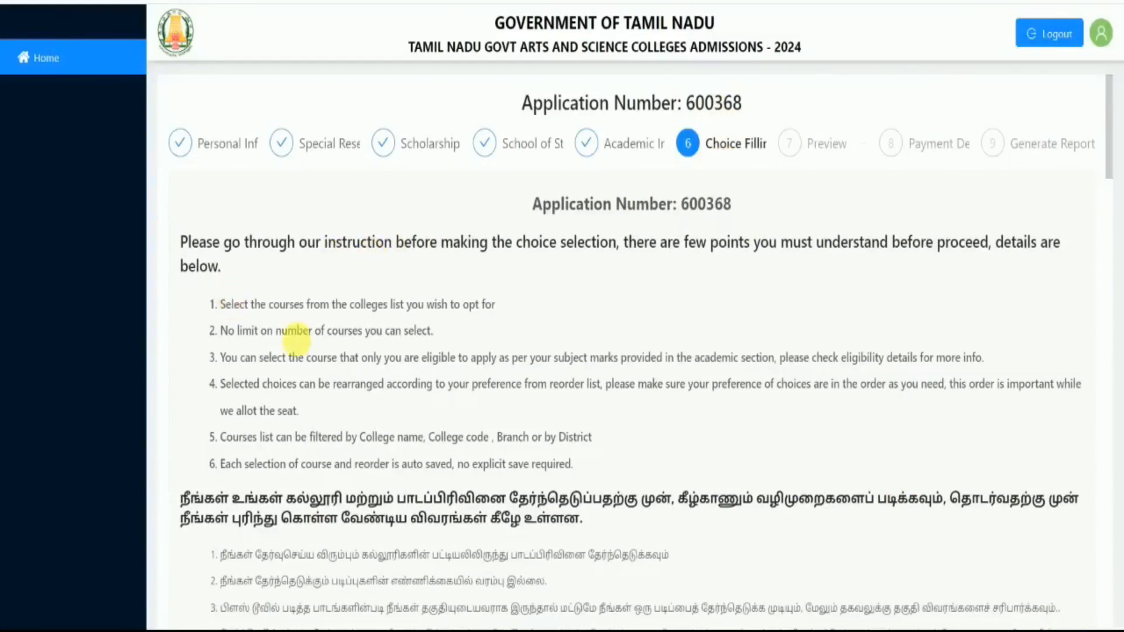
scroll(293, 337, "down", 6)
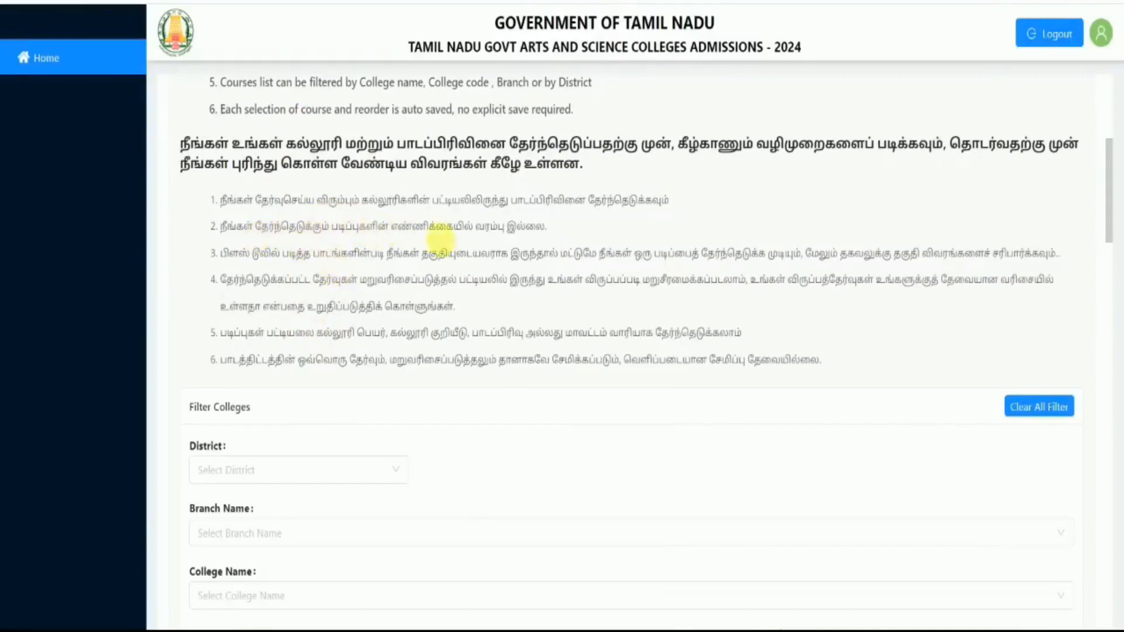
triple_click(462, 227)
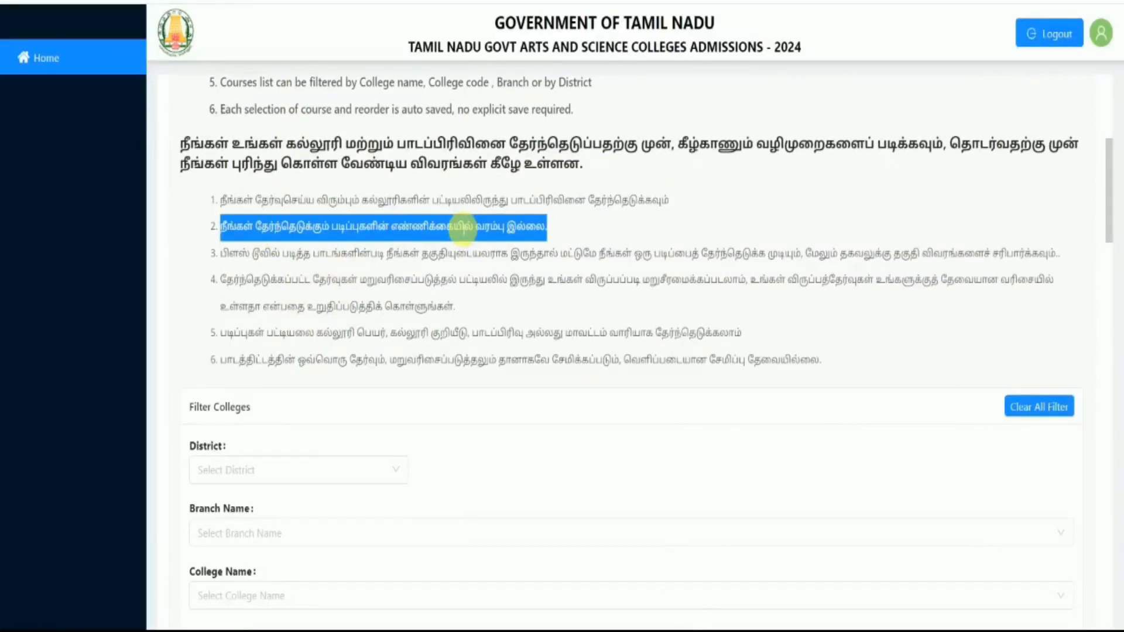
triple_click(344, 258)
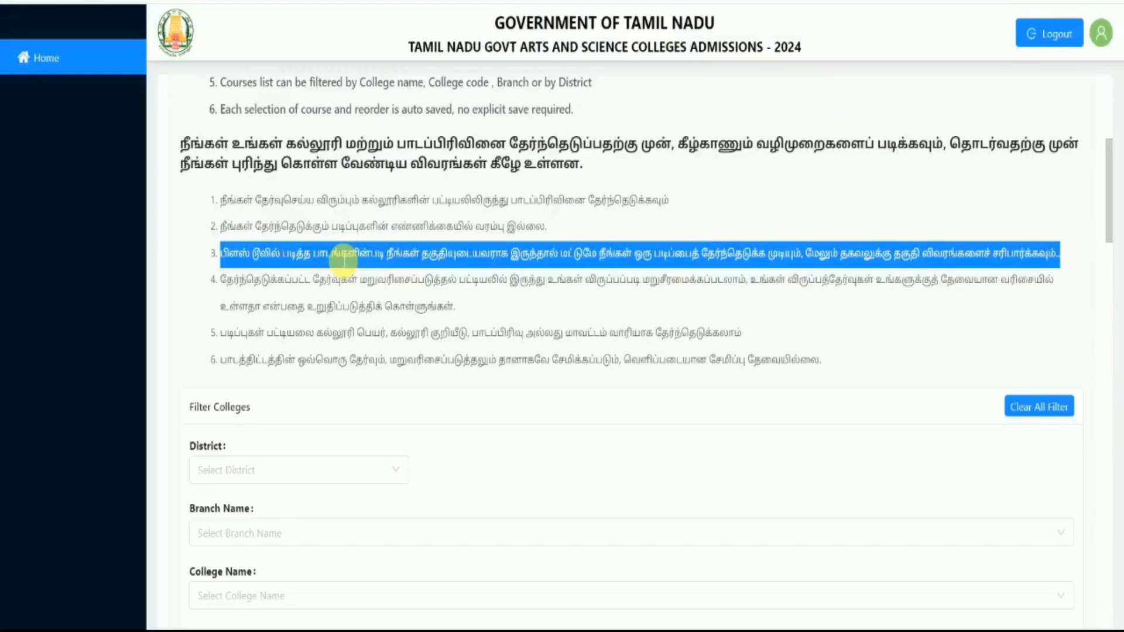
left_click(385, 318)
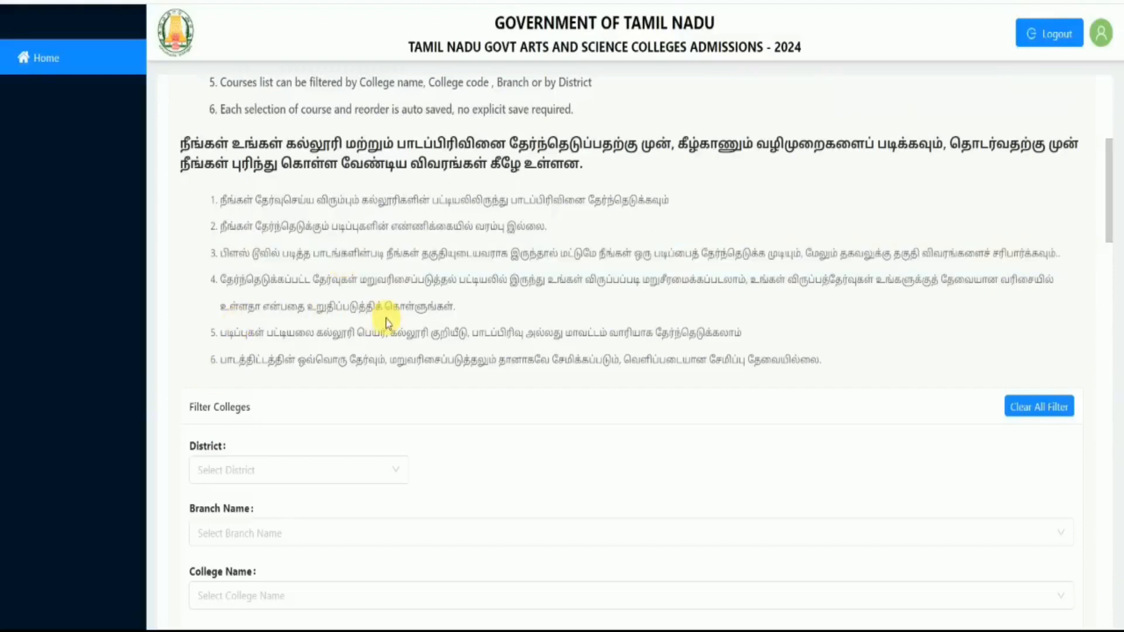
scroll(385, 319, "down", 1)
scroll(385, 318, "down", 4)
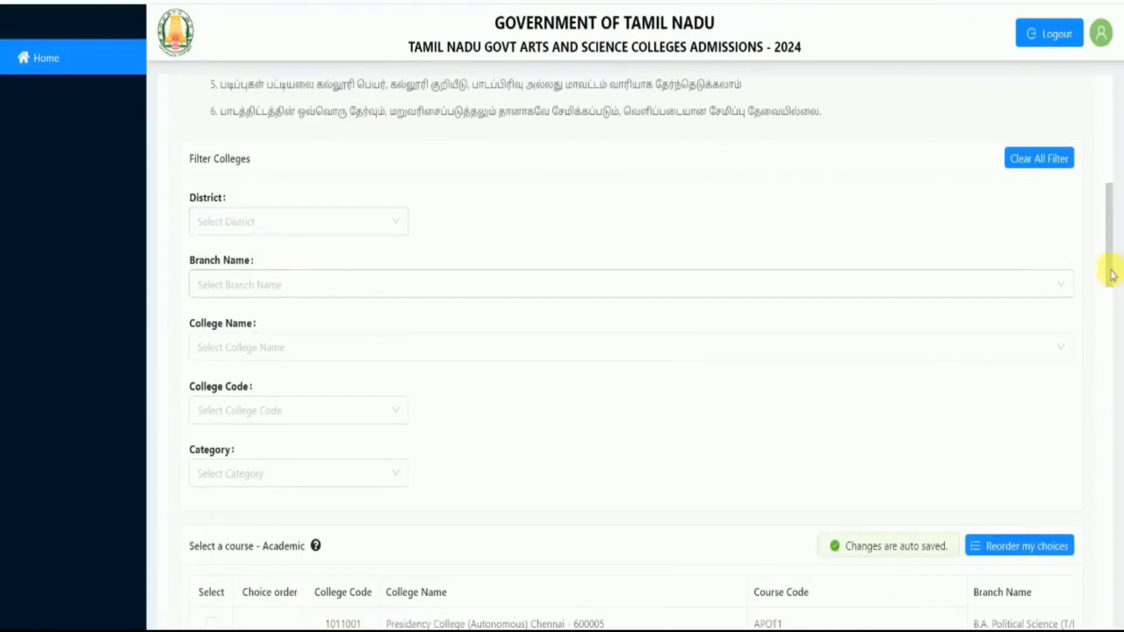
left_click_drag(1108, 275, 1085, 262)
- Filter the colleges to Tiruvannamalai district
left_click(301, 288)
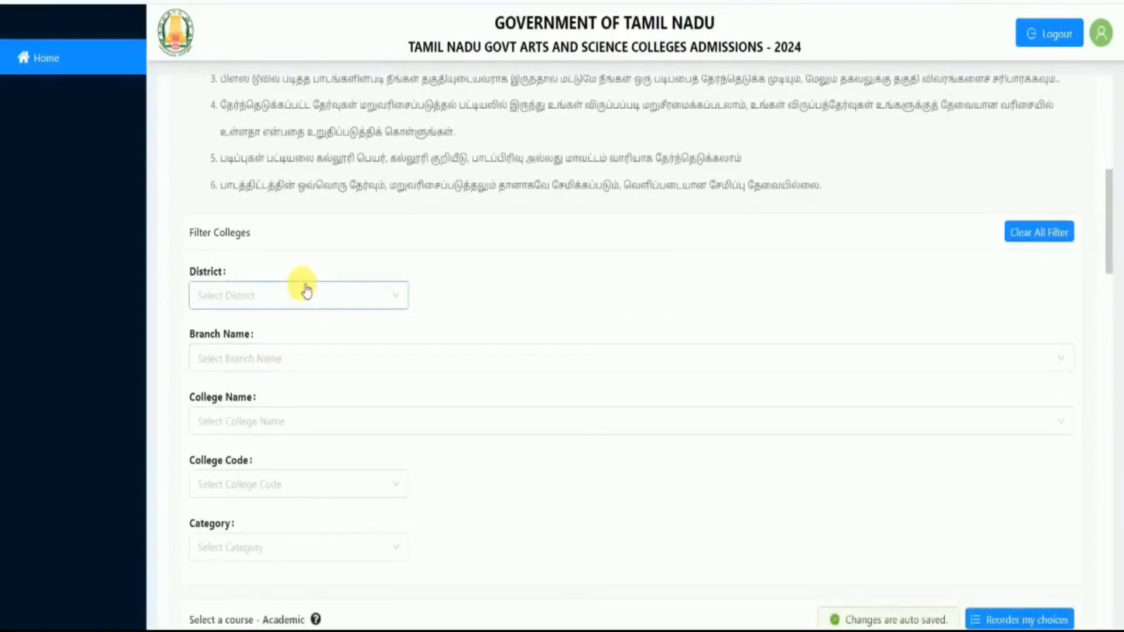
left_click_drag(403, 341, 406, 527)
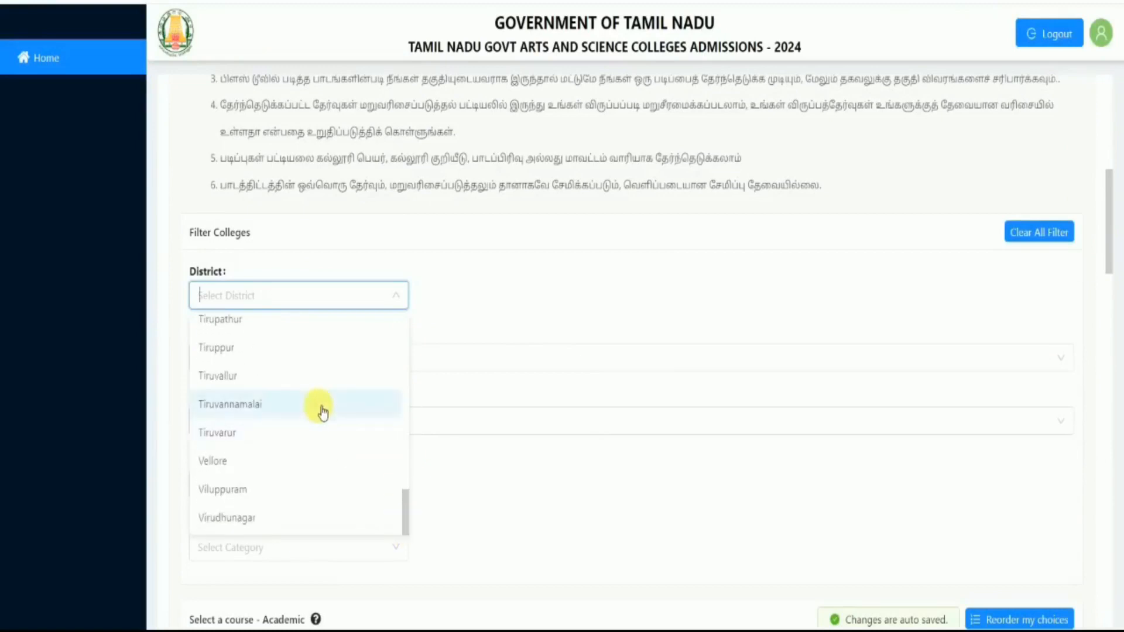
left_click(320, 410)
left_click(631, 261)
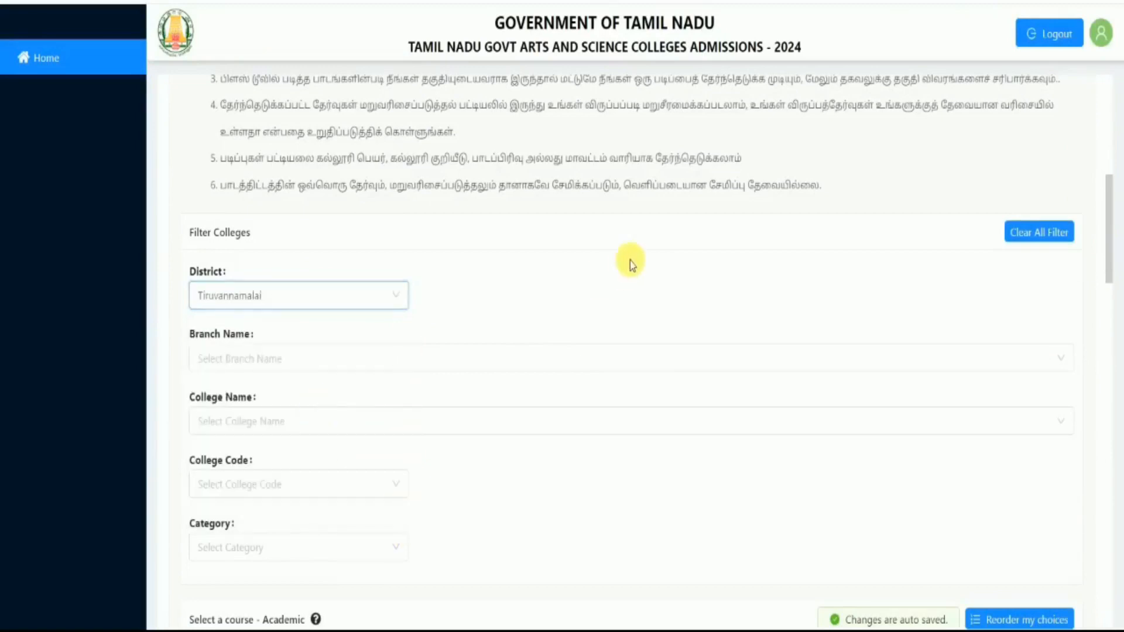
scroll(630, 261, "down", 8)
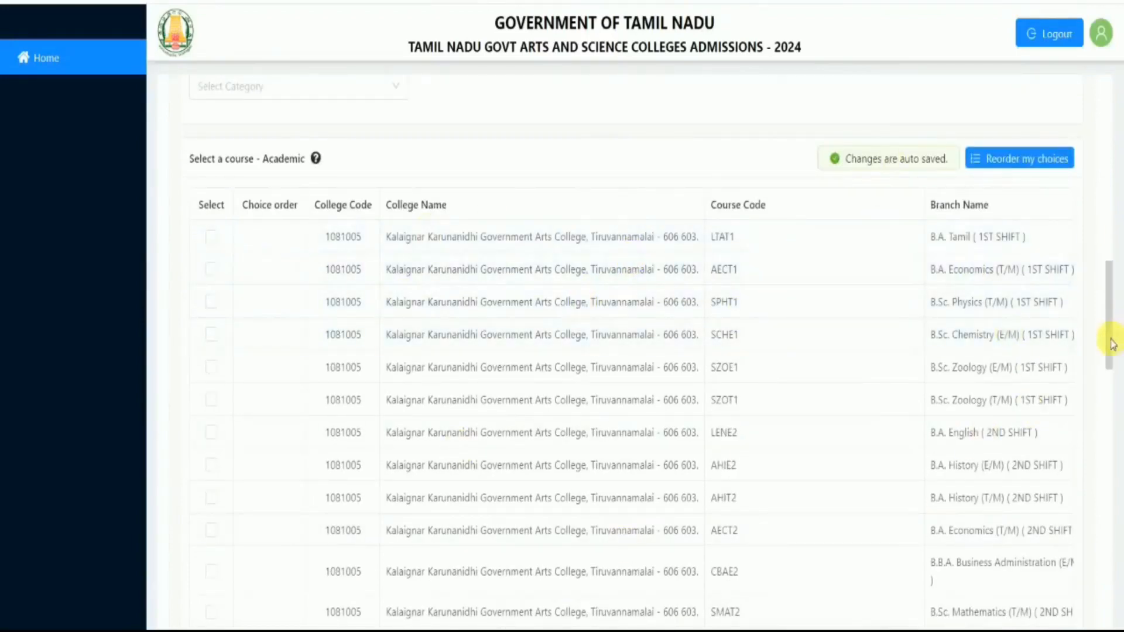
left_click_drag(1112, 344, 1106, 251)
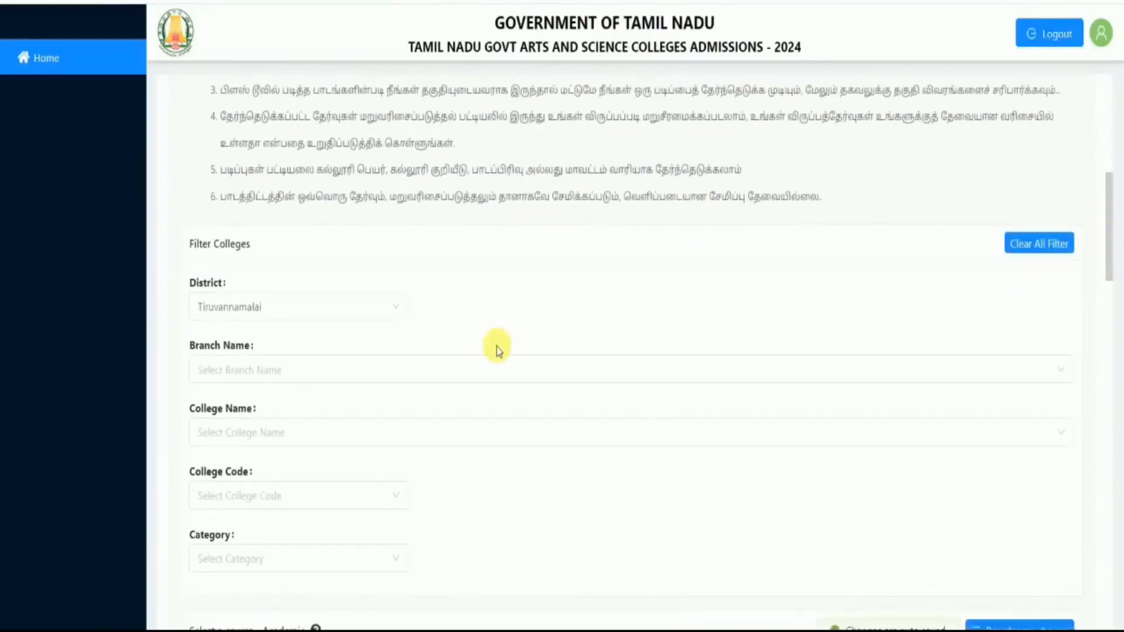
- Look through the branch names, then choose Kalaignar Karunanidhi Government Arts College
left_click(482, 366)
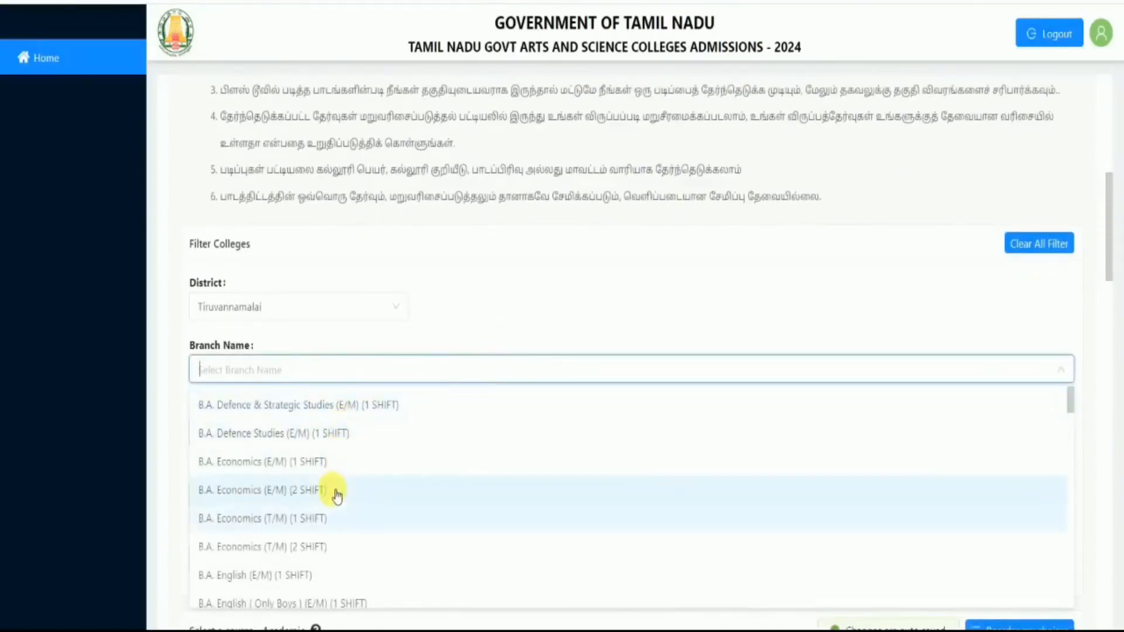
scroll(337, 496, "down", 2)
scroll(337, 496, "down", 6)
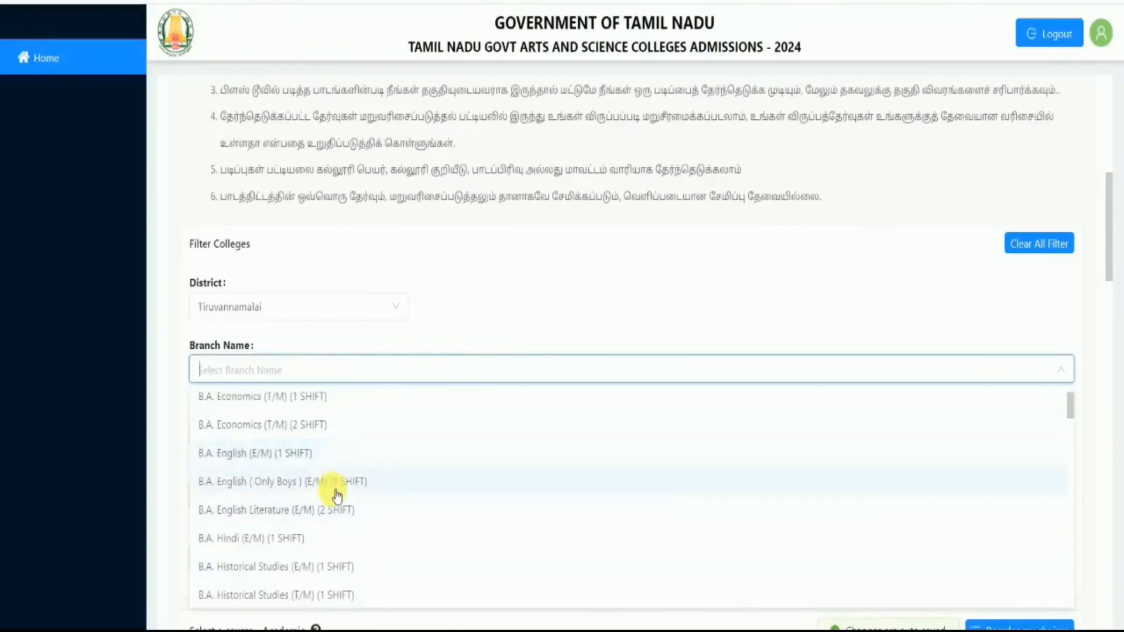
scroll(337, 496, "down", 5)
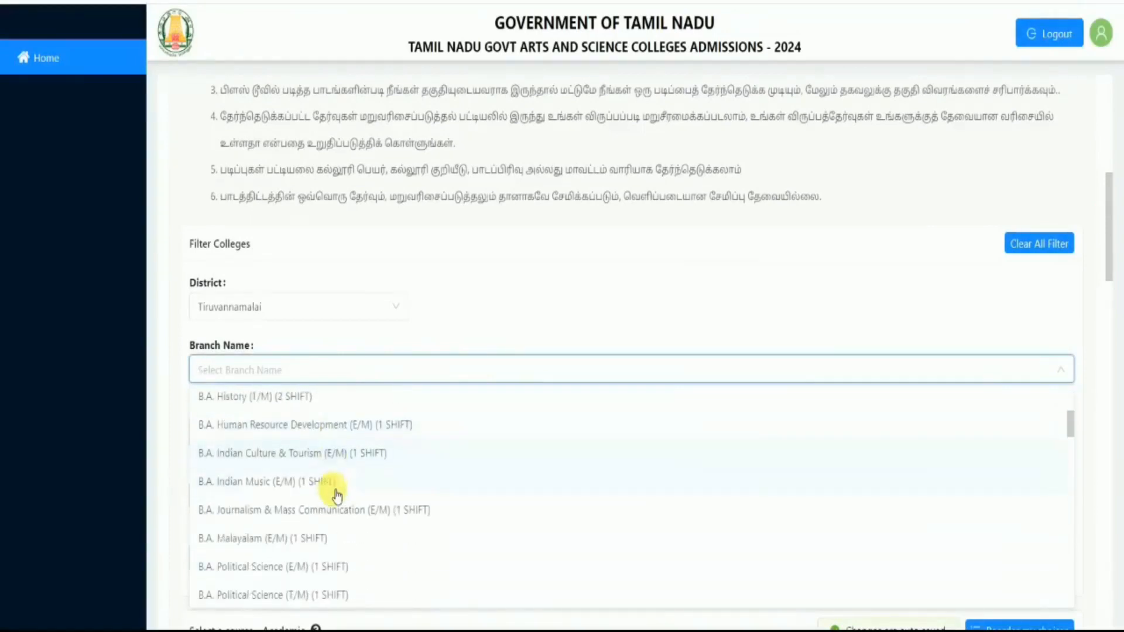
left_click(163, 319)
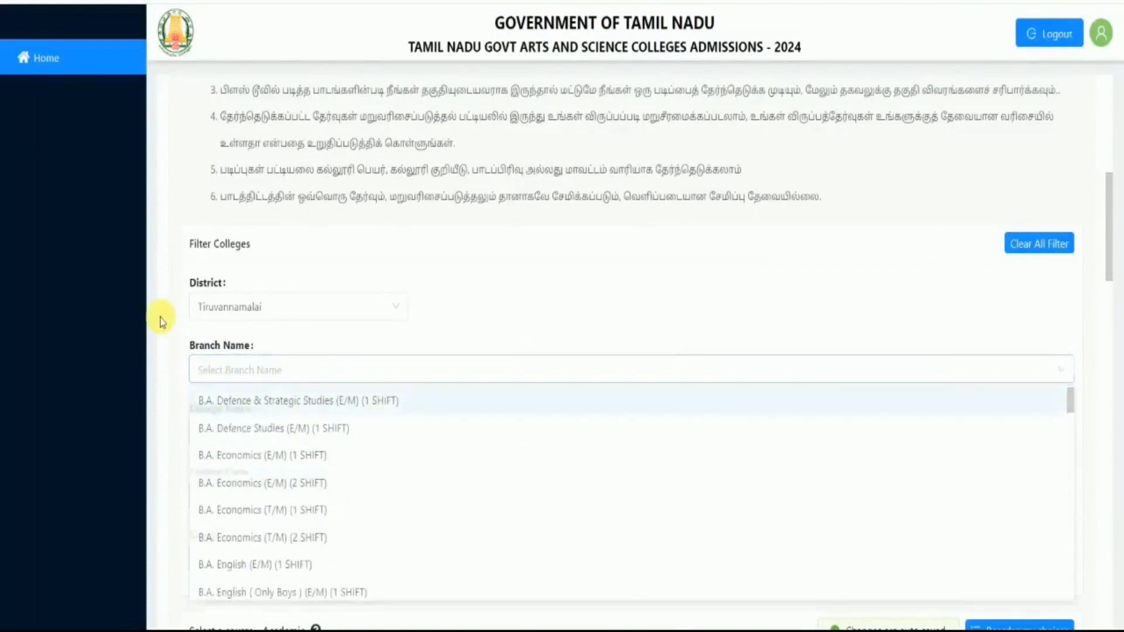
left_click(264, 432)
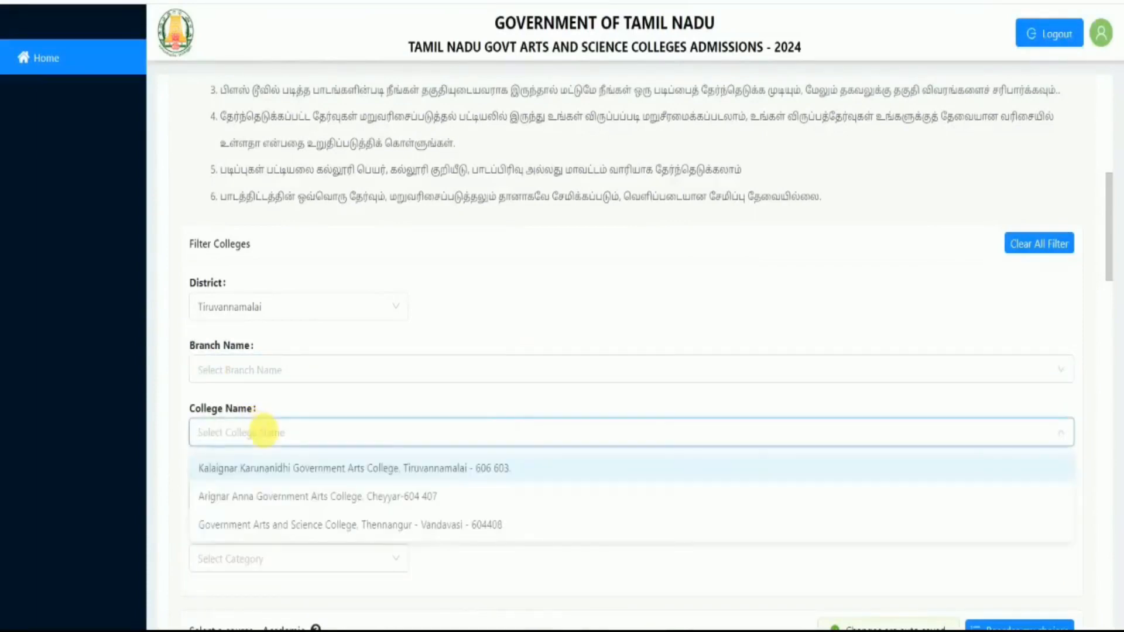
left_click(282, 481)
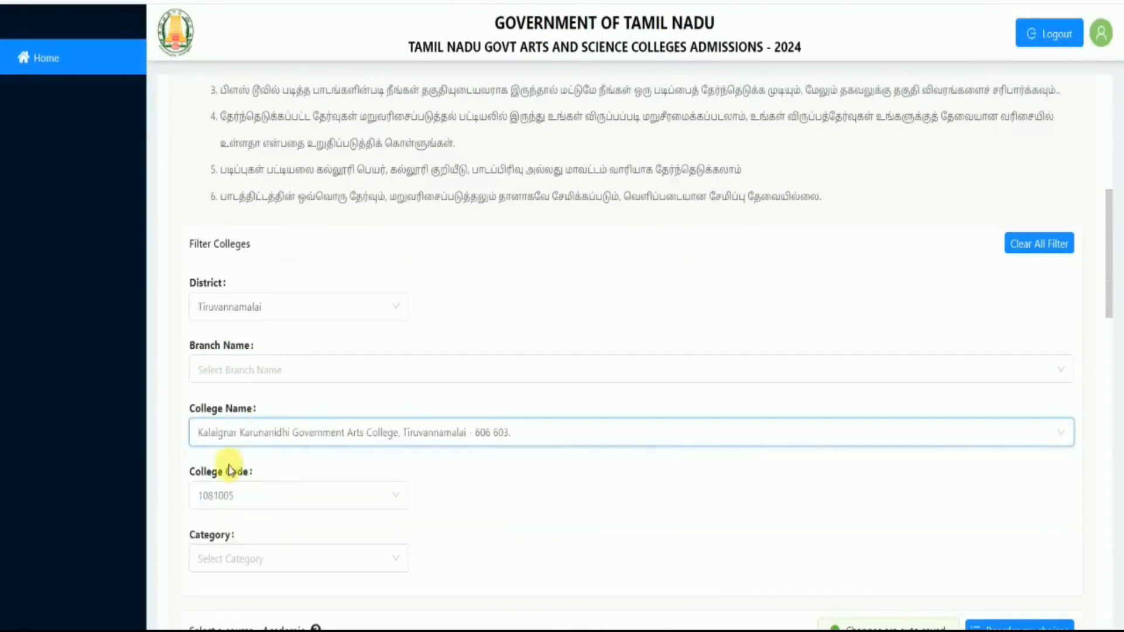
- Restrict the listed courses to the Co.Ed category
scroll(163, 476, "down", 5)
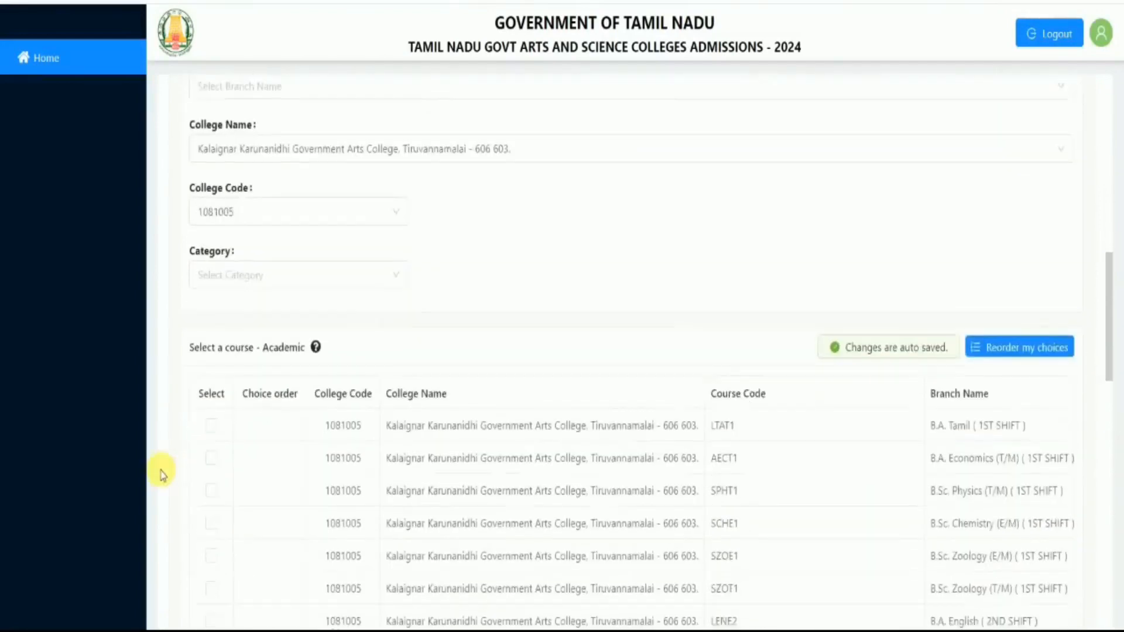
left_click(249, 287)
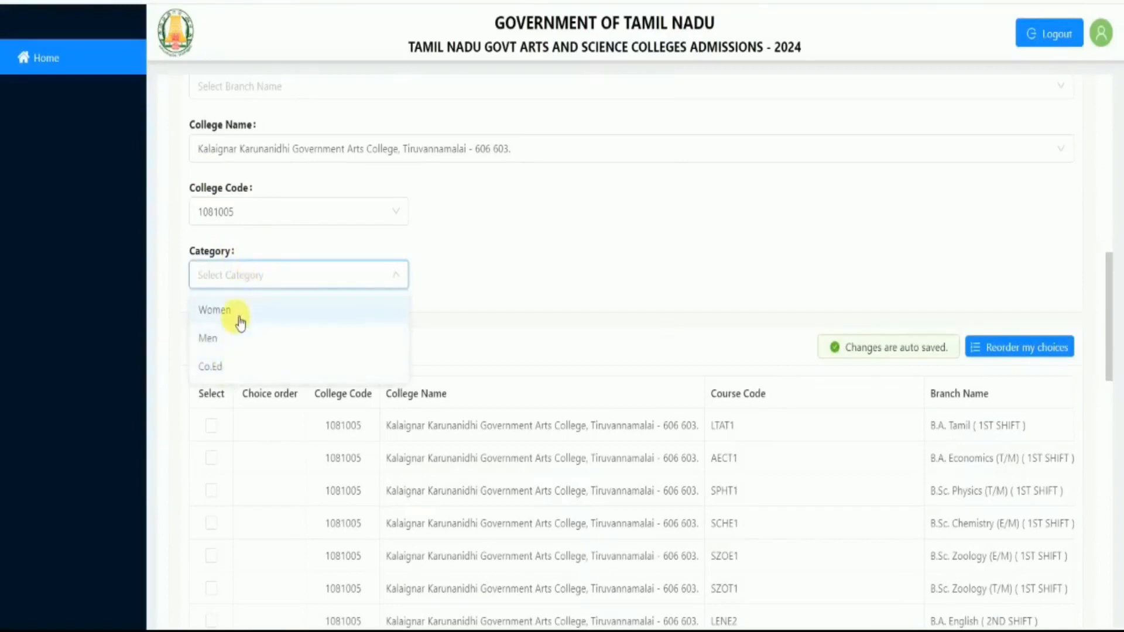
left_click(242, 367)
left_click(546, 279)
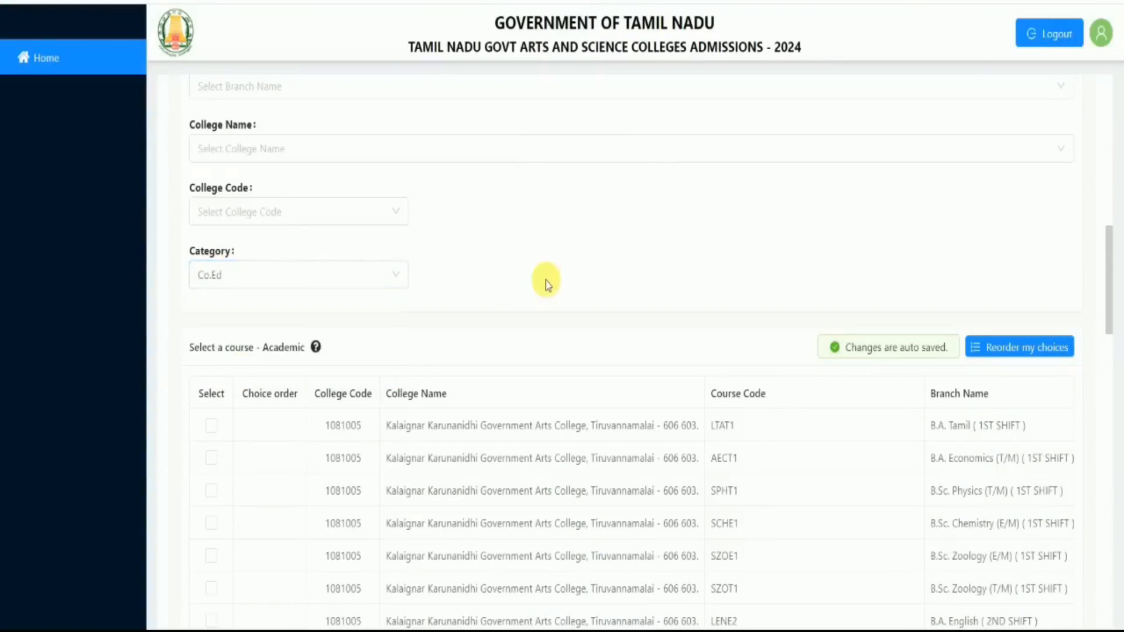
scroll(546, 280, "down", 1)
- Add B.Sc. Computer Science 1st shift (SCSE1) and 2nd shift (SCSE2) as choices 3 and 4
scroll(546, 280, "down", 4)
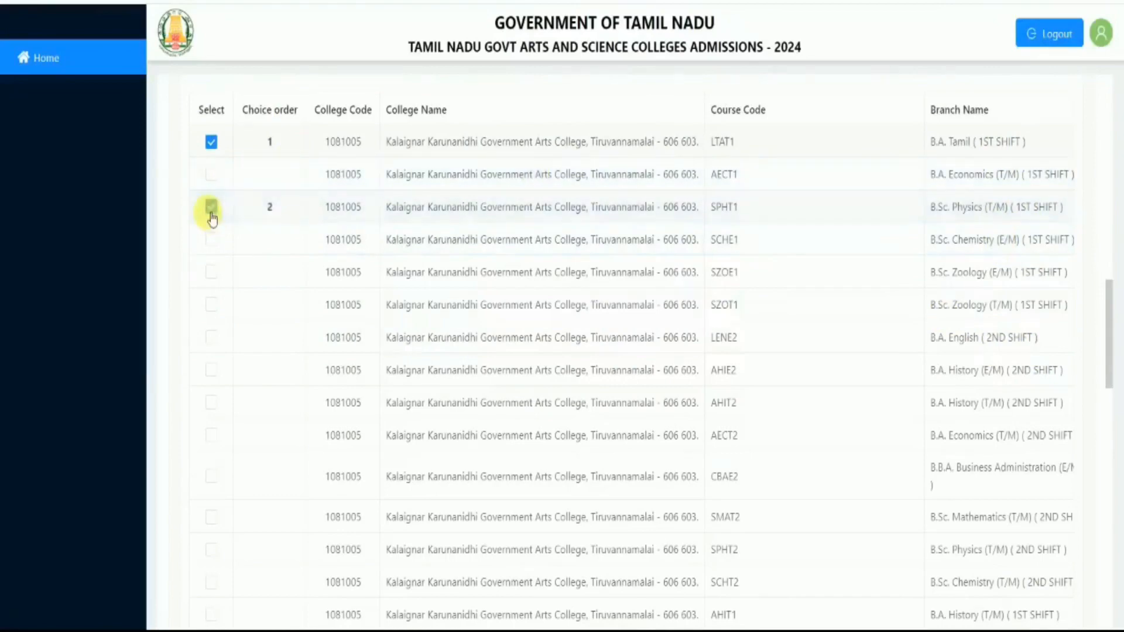
scroll(1111, 344, "down", 7)
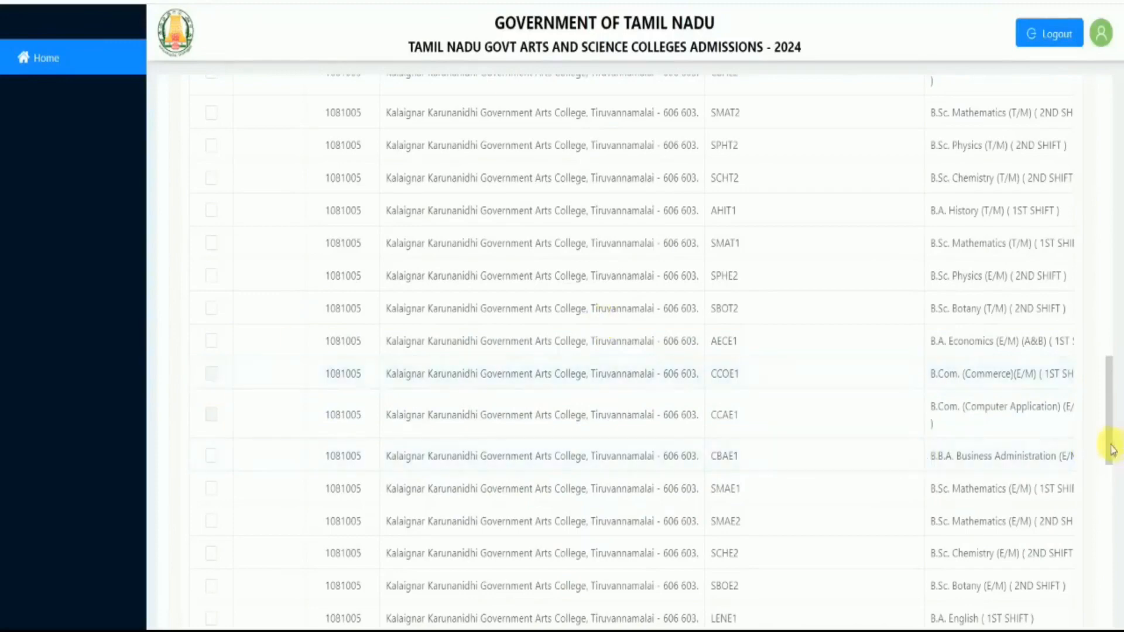
scroll(1105, 491, "down", 3)
scroll(1105, 491, "down", 5)
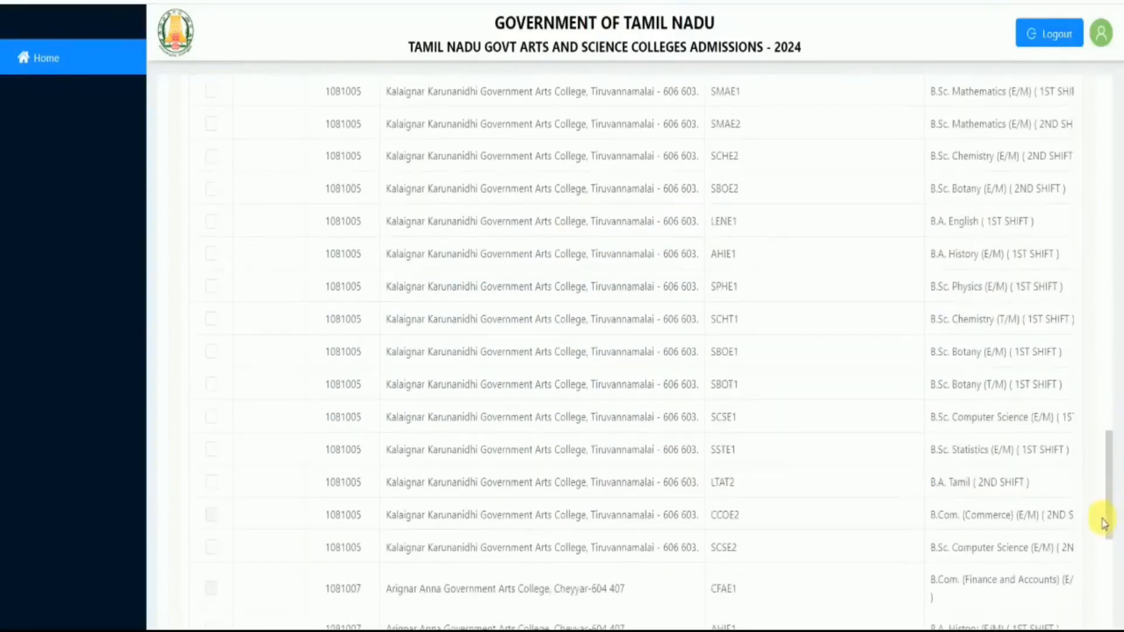
left_click(211, 418)
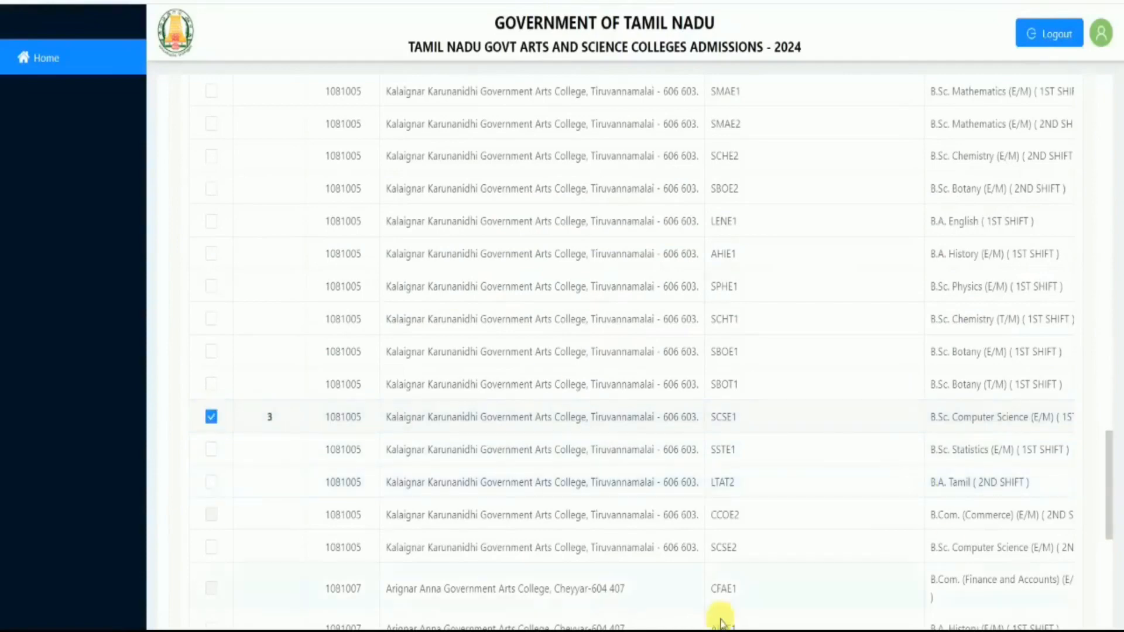
left_click(212, 548)
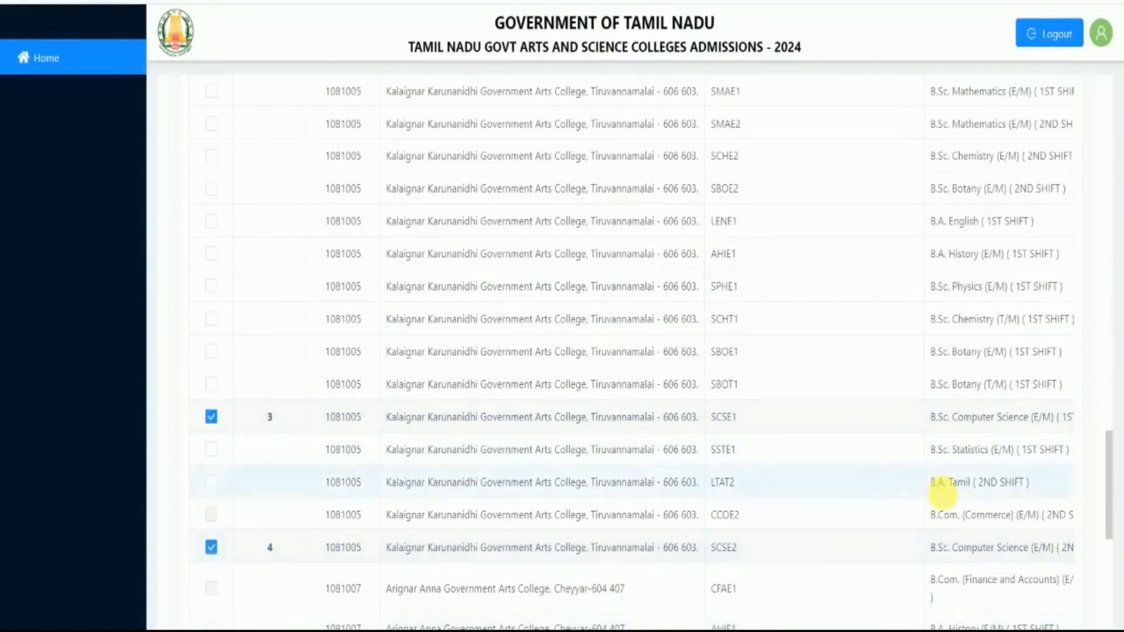
- Add Thirumagal Mills' B.Sc. Zoology and B.A. Economics 2nd shift as choices 8 and 9, then reorder
left_click_drag(1116, 498, 1115, 343)
left_click(211, 369)
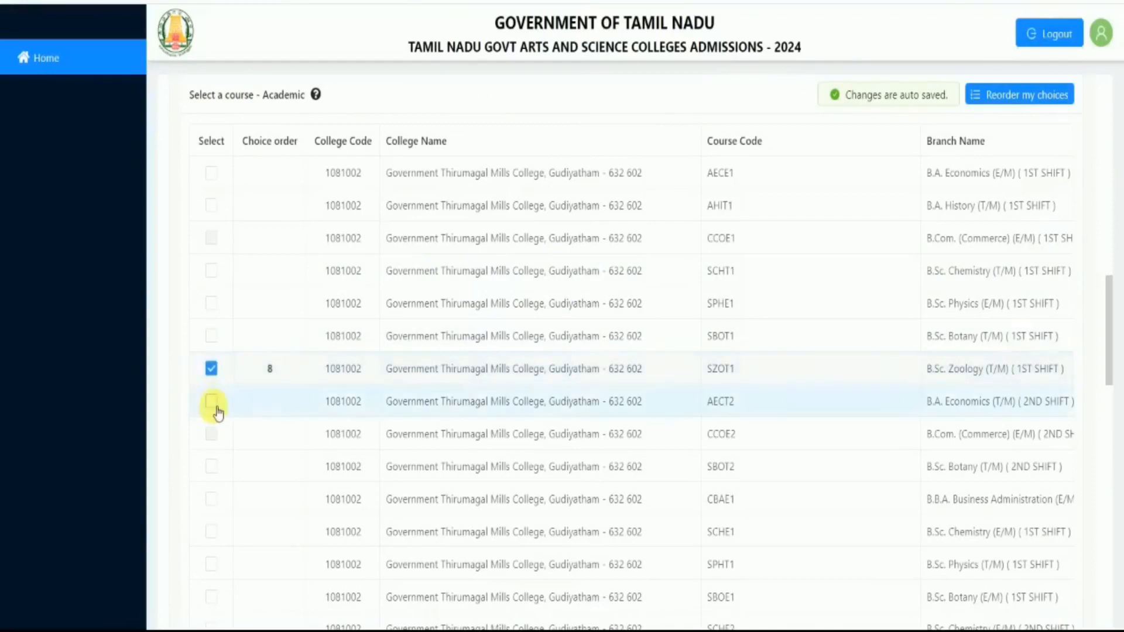
left_click(213, 403)
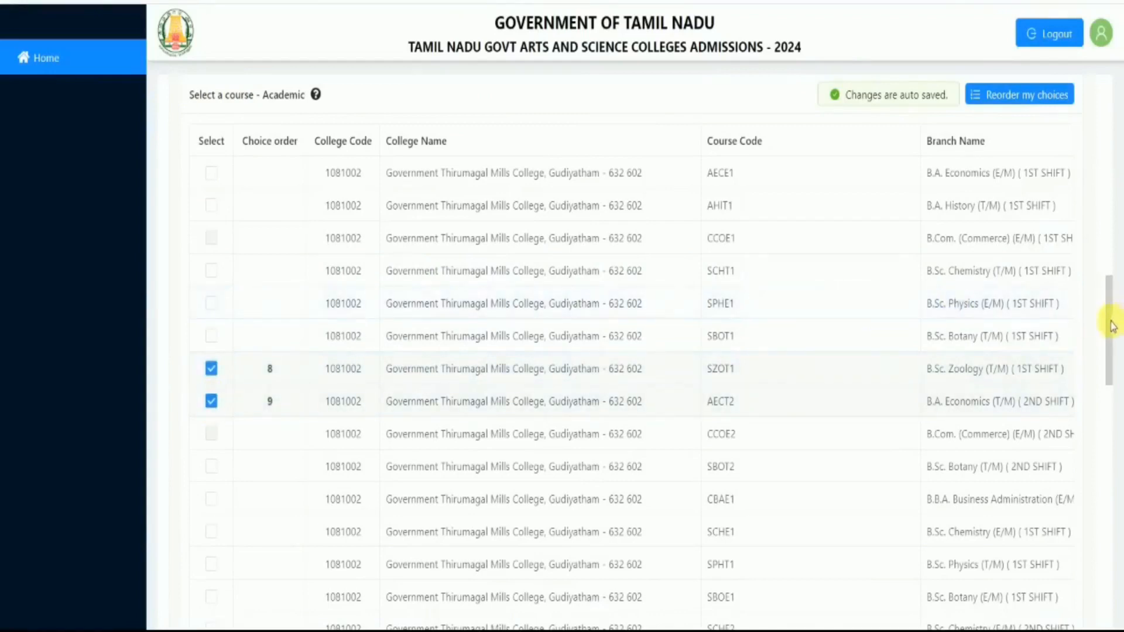
left_click_drag(1113, 328, 1111, 582)
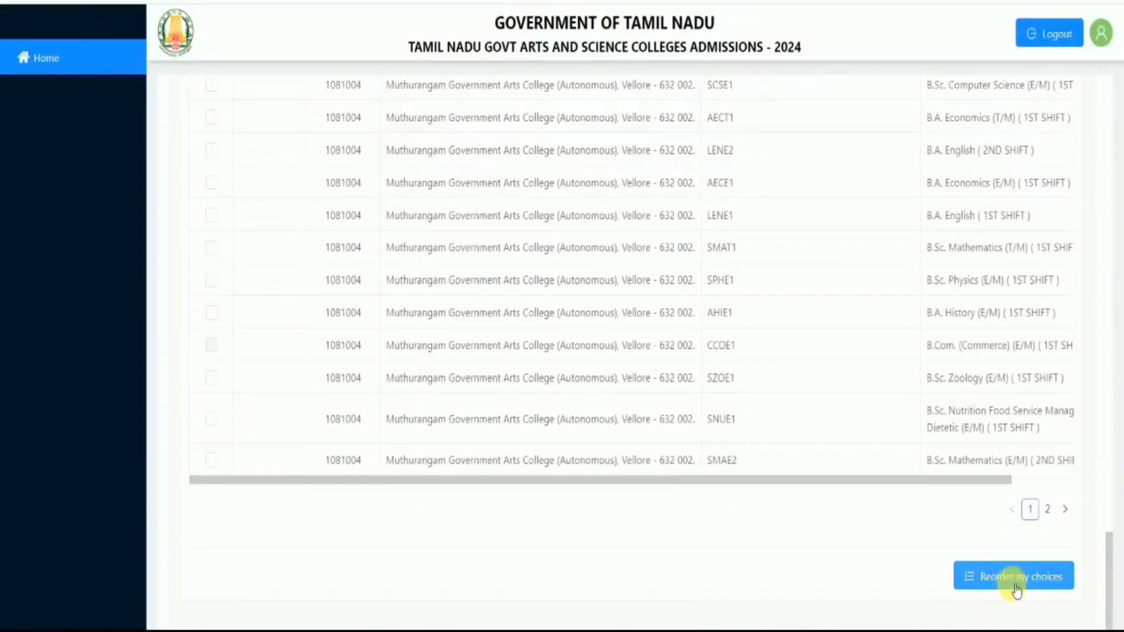
left_click(1007, 588)
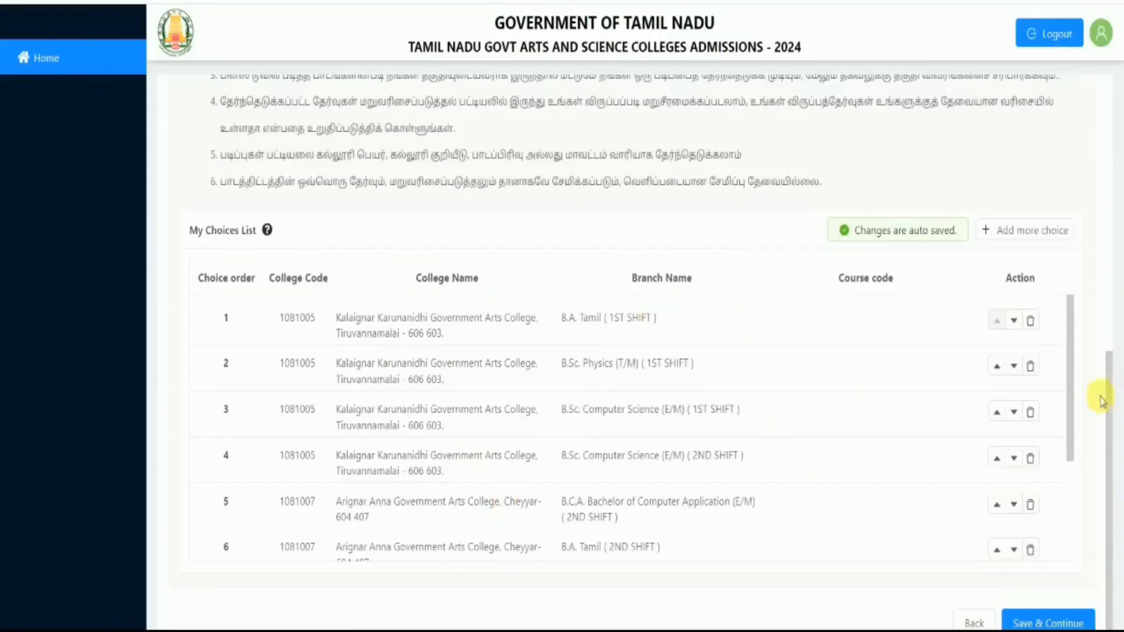
- Reorder so B.Sc. Physics is first and Computer Science 2nd shift second, then save
scroll(1069, 406, "down", 3)
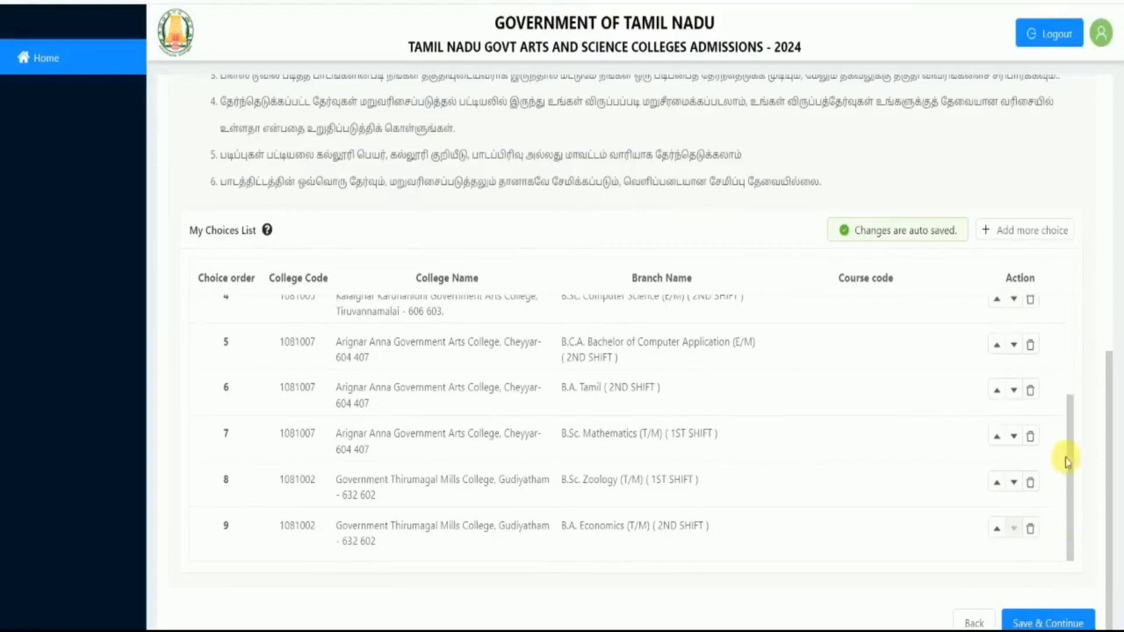
scroll(1066, 457, "up", 3)
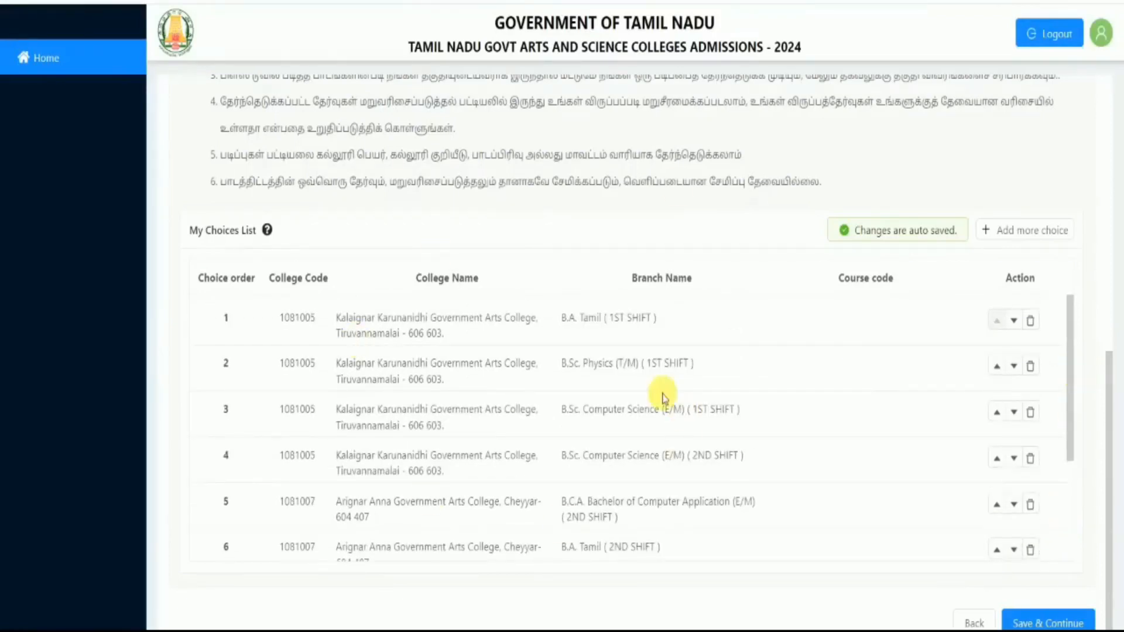
left_click(998, 367)
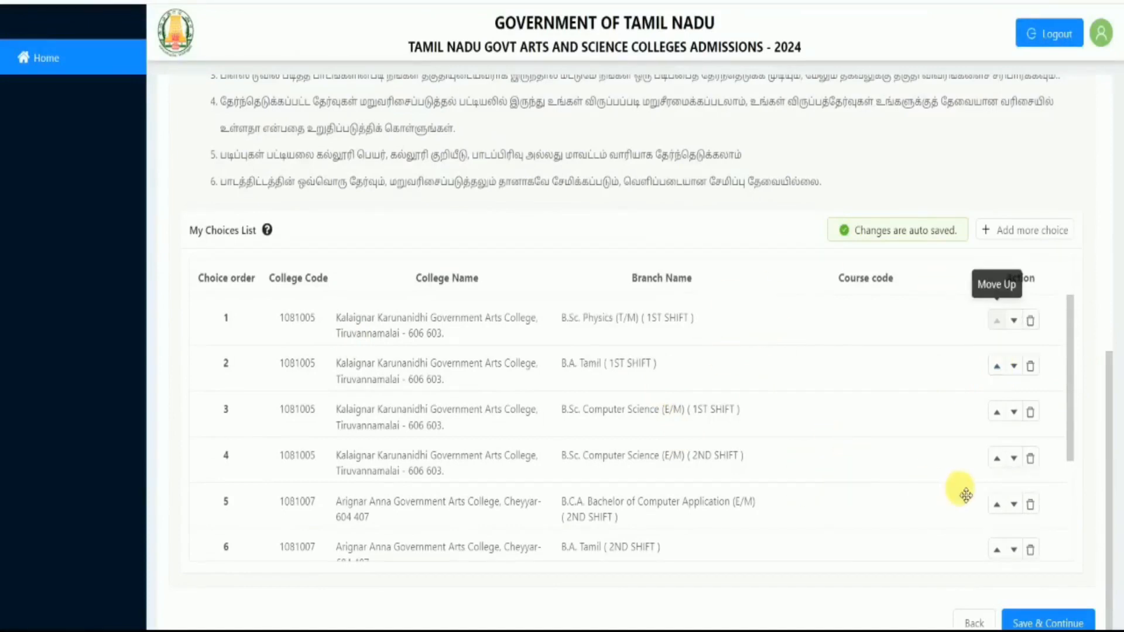
left_click(999, 461)
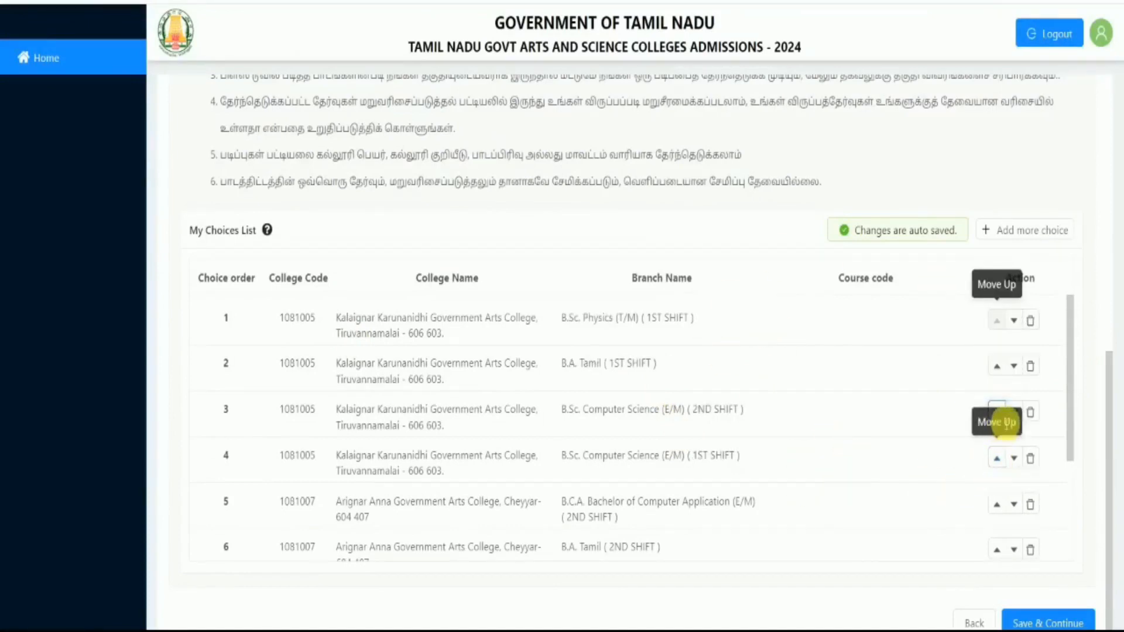
left_click(1000, 412)
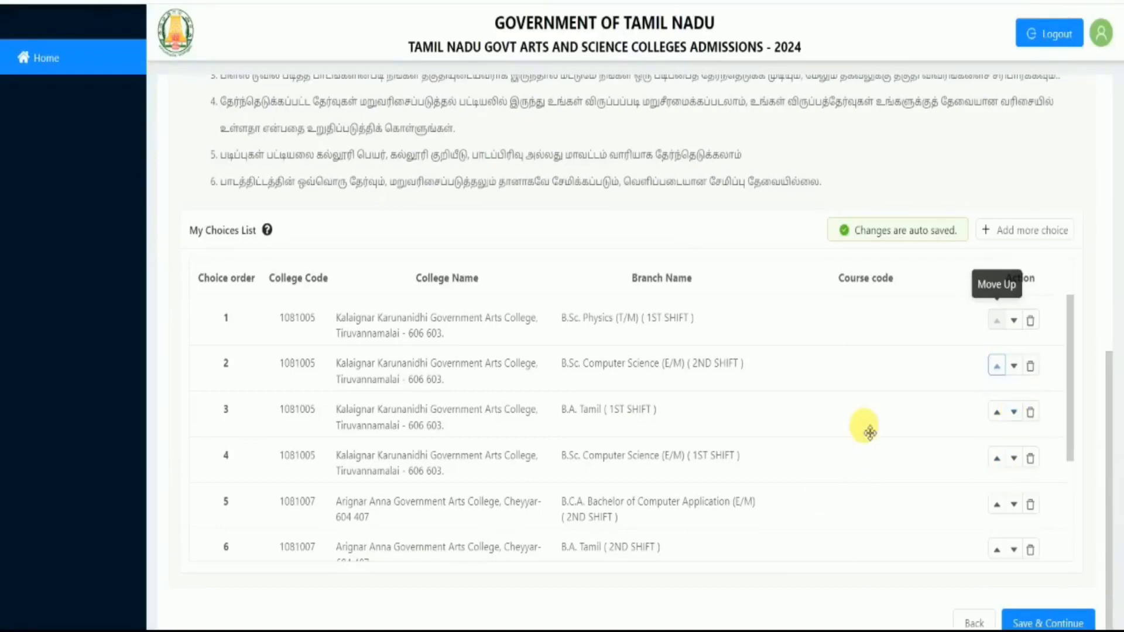
left_click(1057, 624)
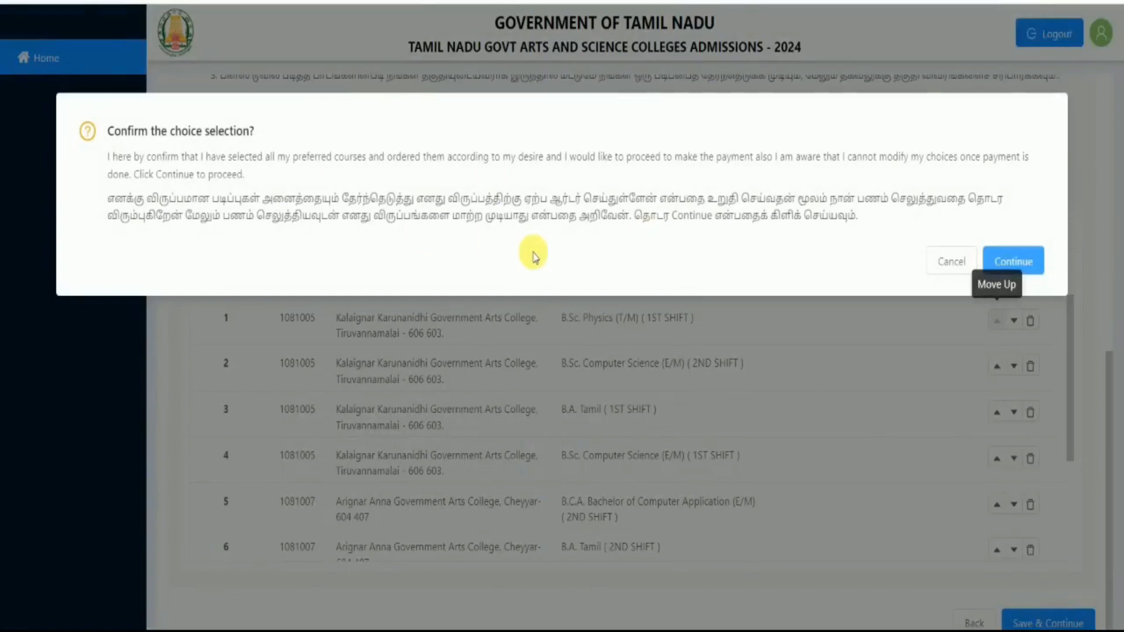
- Confirm the nine choices, review the preview, and proceed to payment past the warning
left_click(1034, 258)
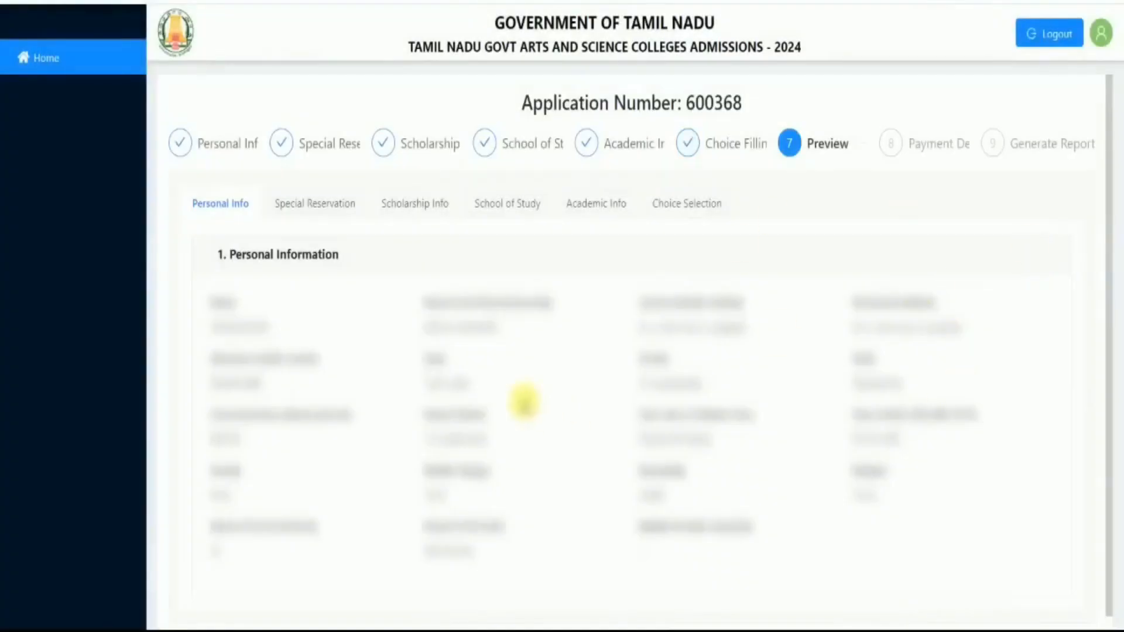
scroll(334, 357, "down", 15)
left_click(1048, 624)
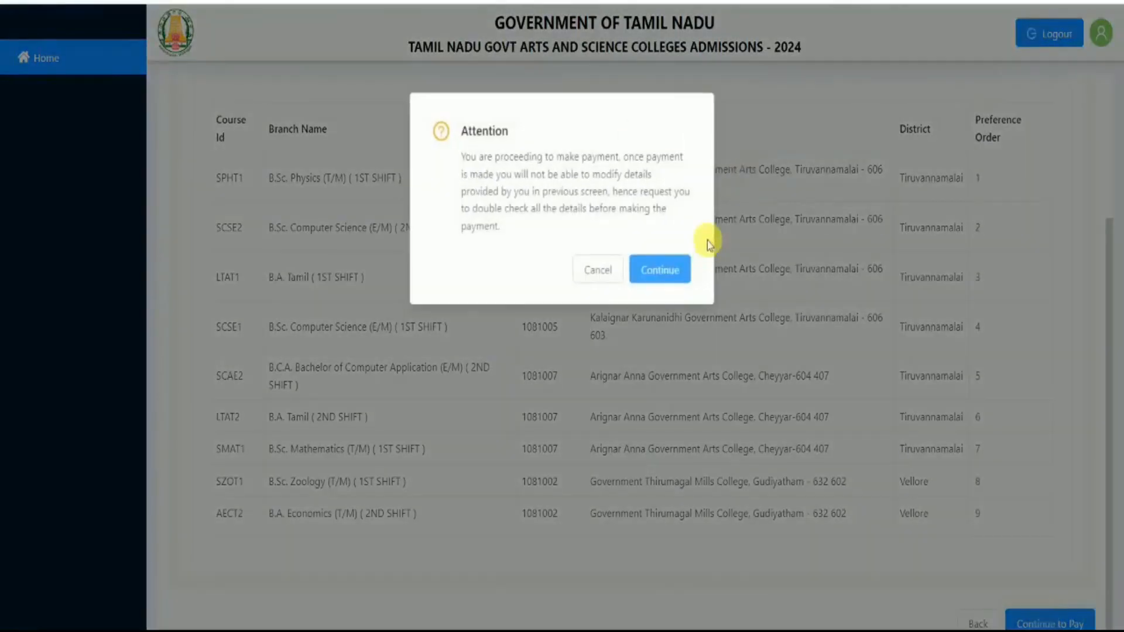
left_click(679, 276)
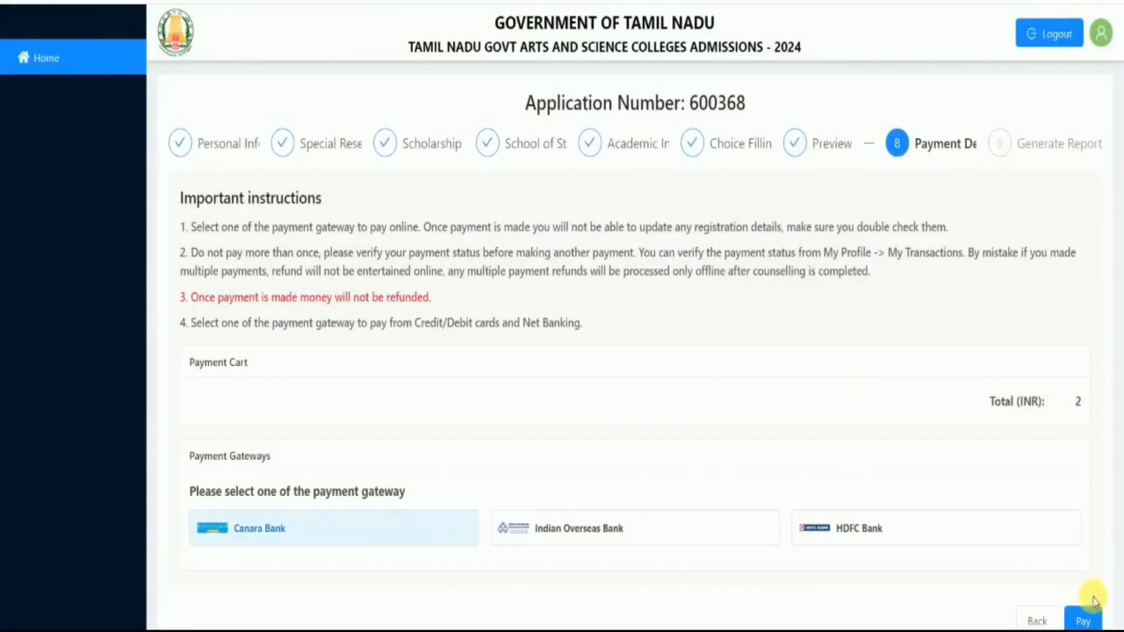
- Pay the ₹2 application fee via Canara Bank (Paytm) and generate the application report
left_click(1083, 620)
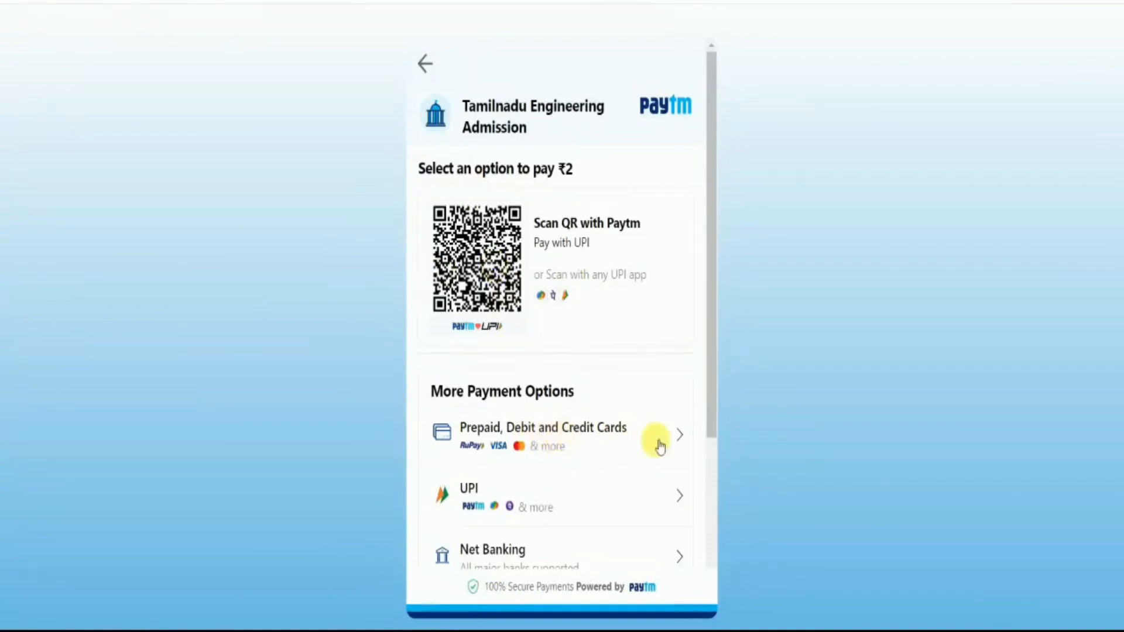
left_click(655, 442)
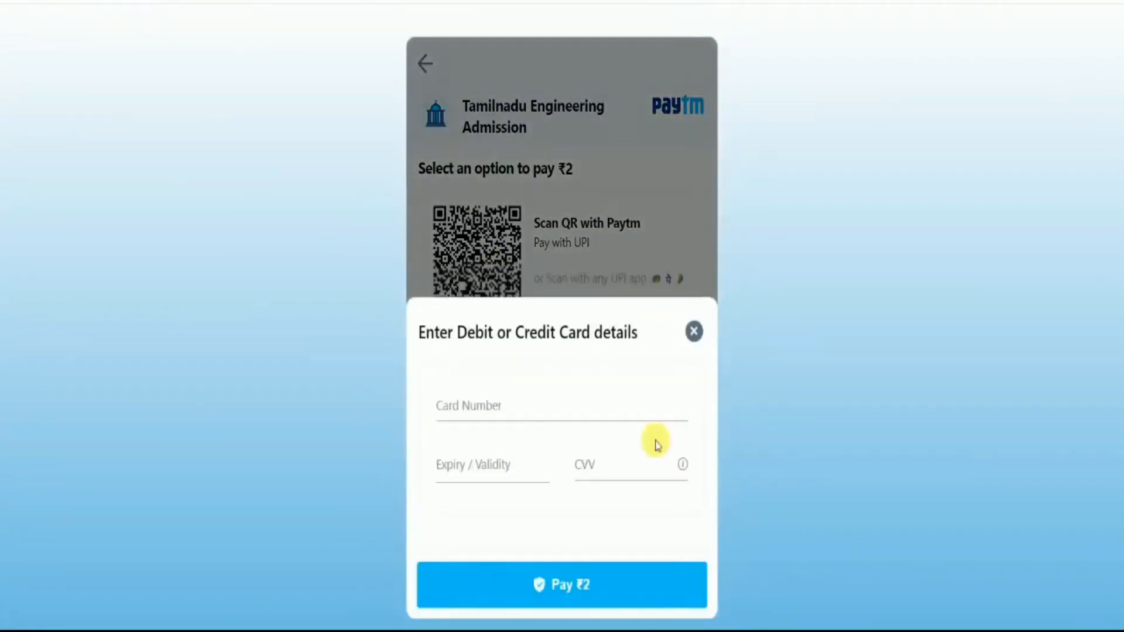
left_click(694, 332)
scroll(712, 498, "down", 5)
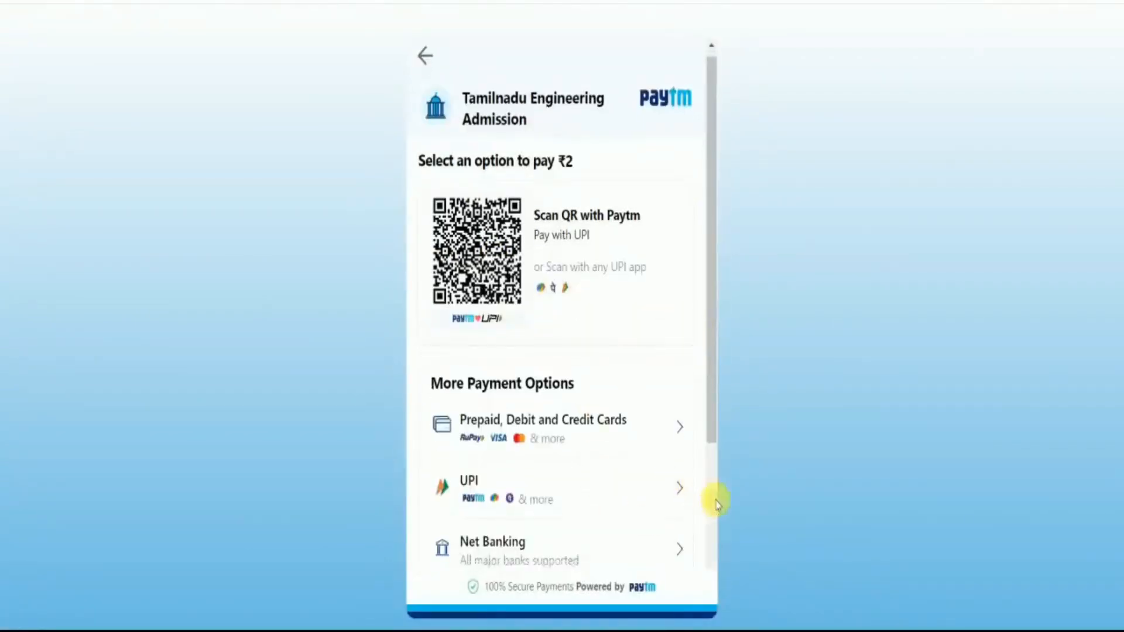
left_click_drag(714, 507, 720, 309)
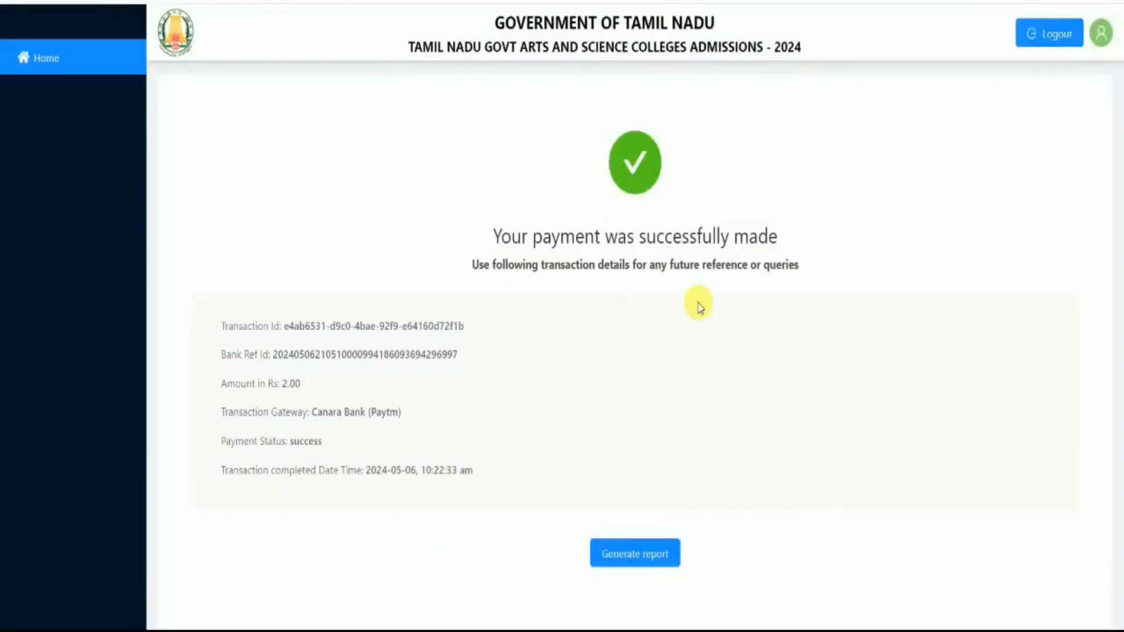
left_click(669, 551)
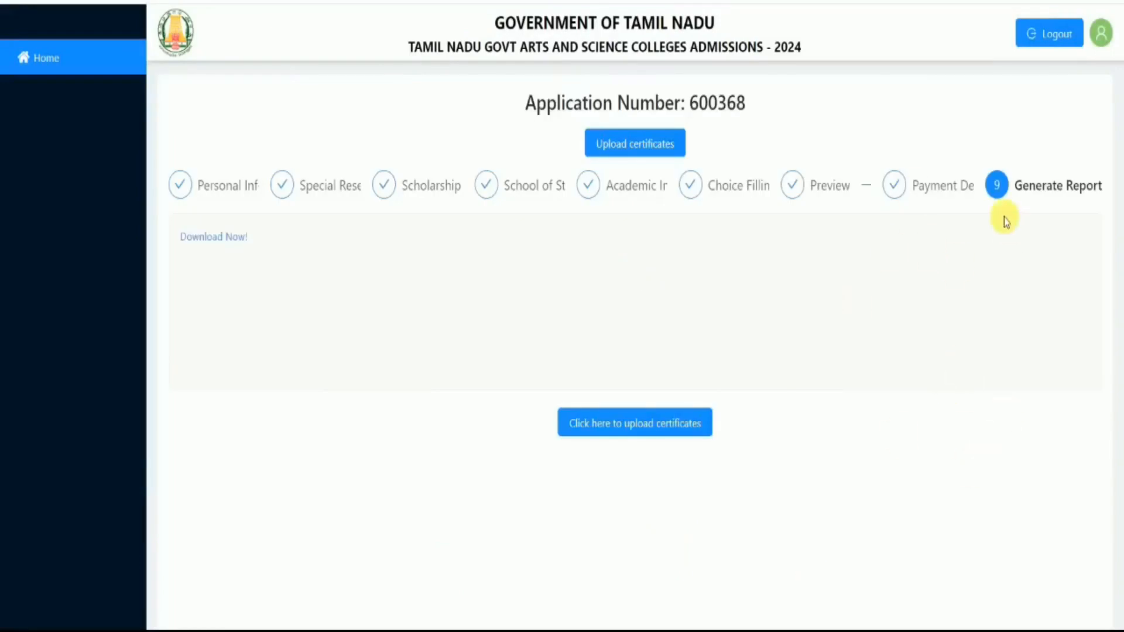
- Go to the certificate upload page and request Freeze Upload for the uploaded certificates
left_click(658, 434)
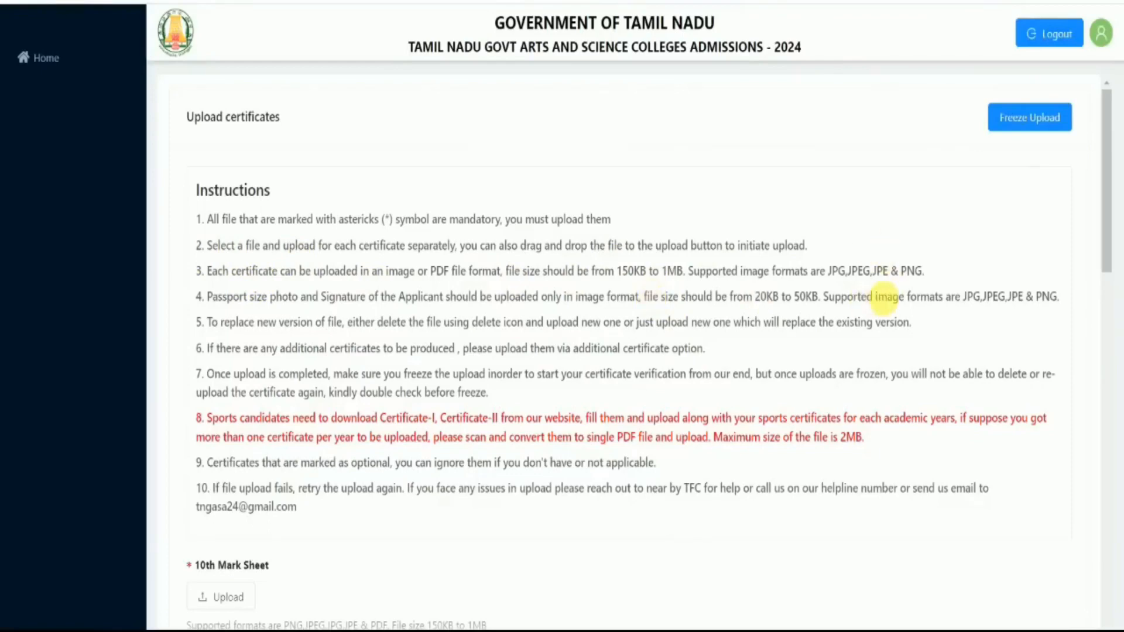
scroll(1106, 281, "down", 5)
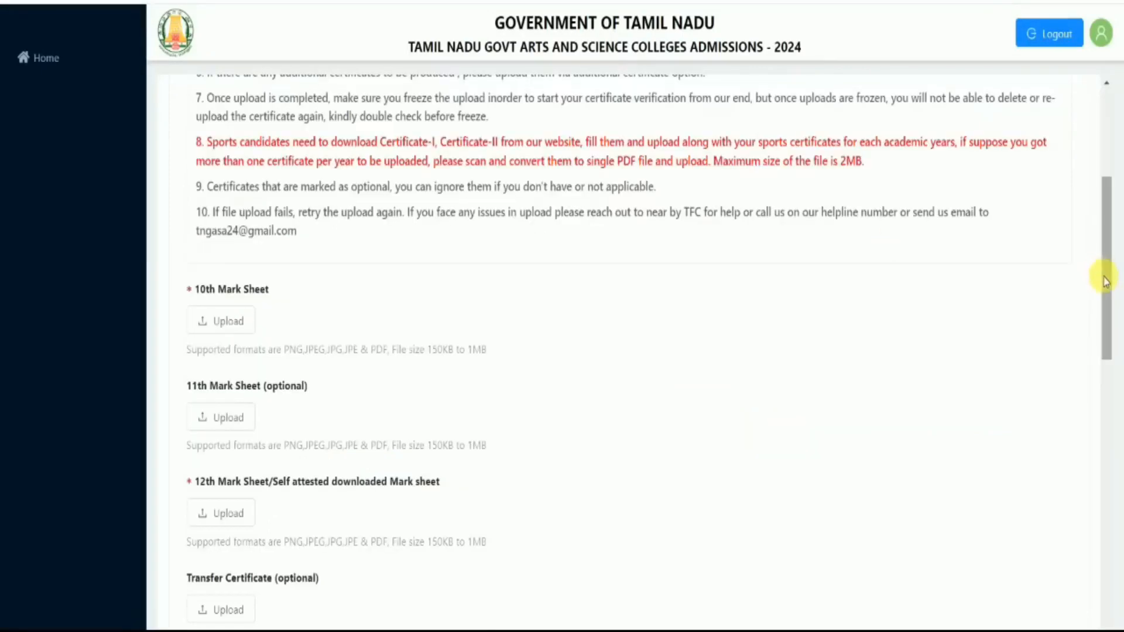
left_click_drag(1106, 281, 1104, 326)
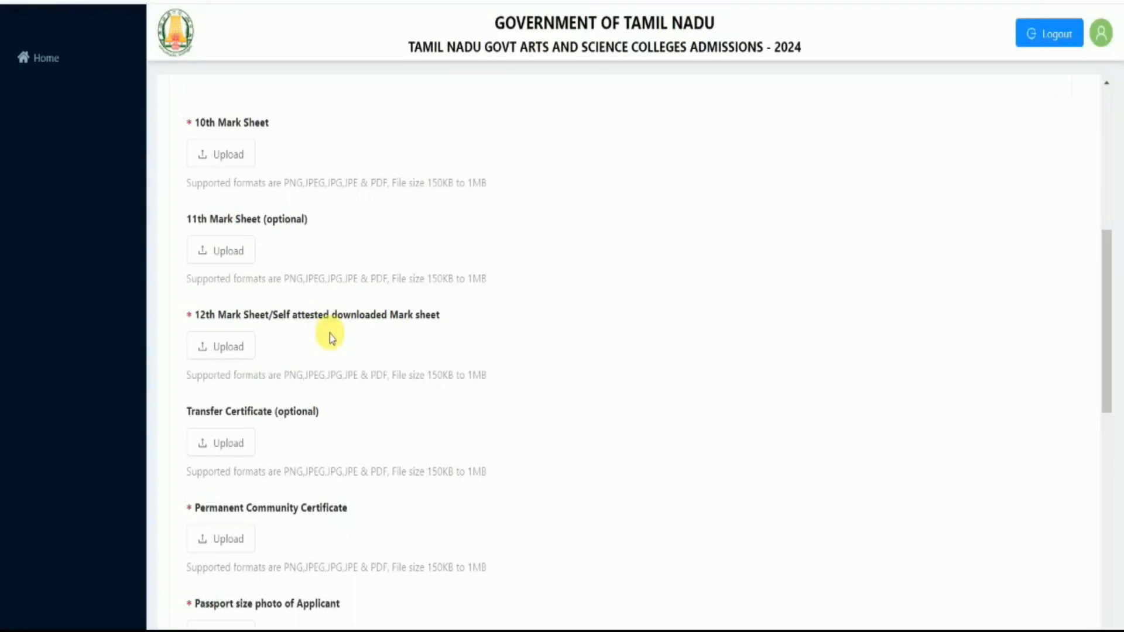
scroll(258, 583, "down", 12)
left_click(258, 582)
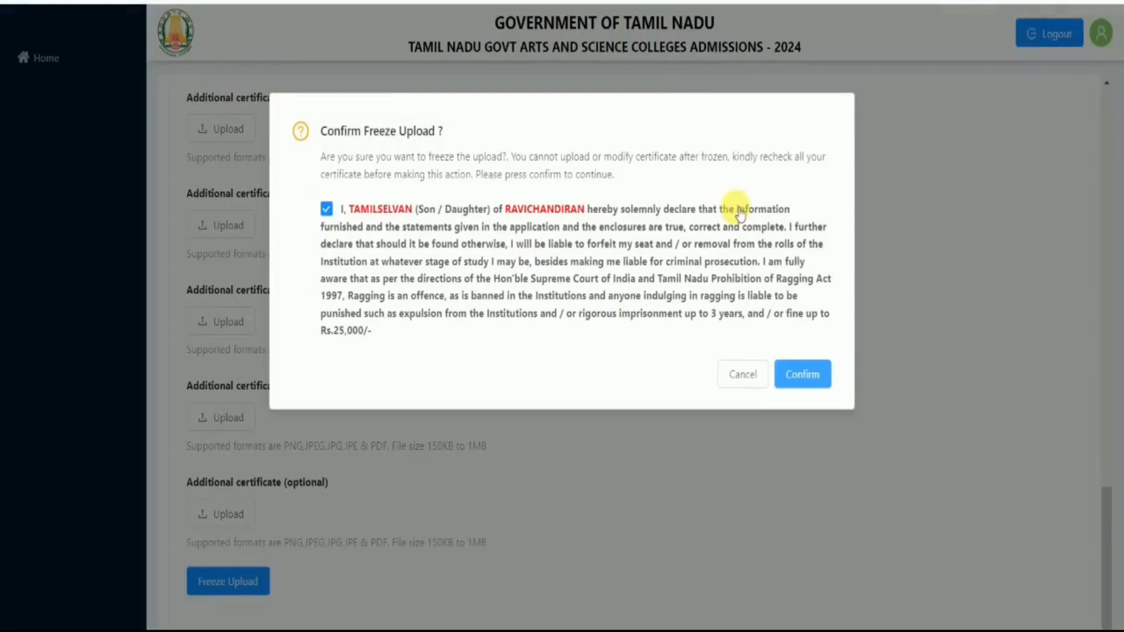
- Confirm freezing the certificate uploads and return to the application Home page
left_click(815, 374)
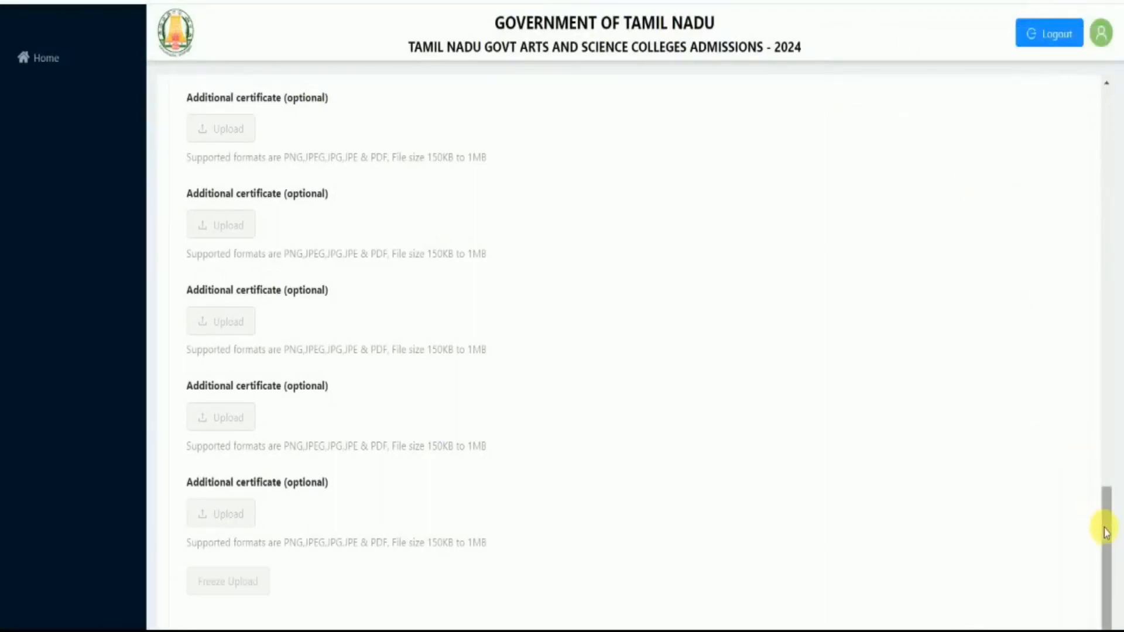
left_click_drag(1107, 533, 1094, 81)
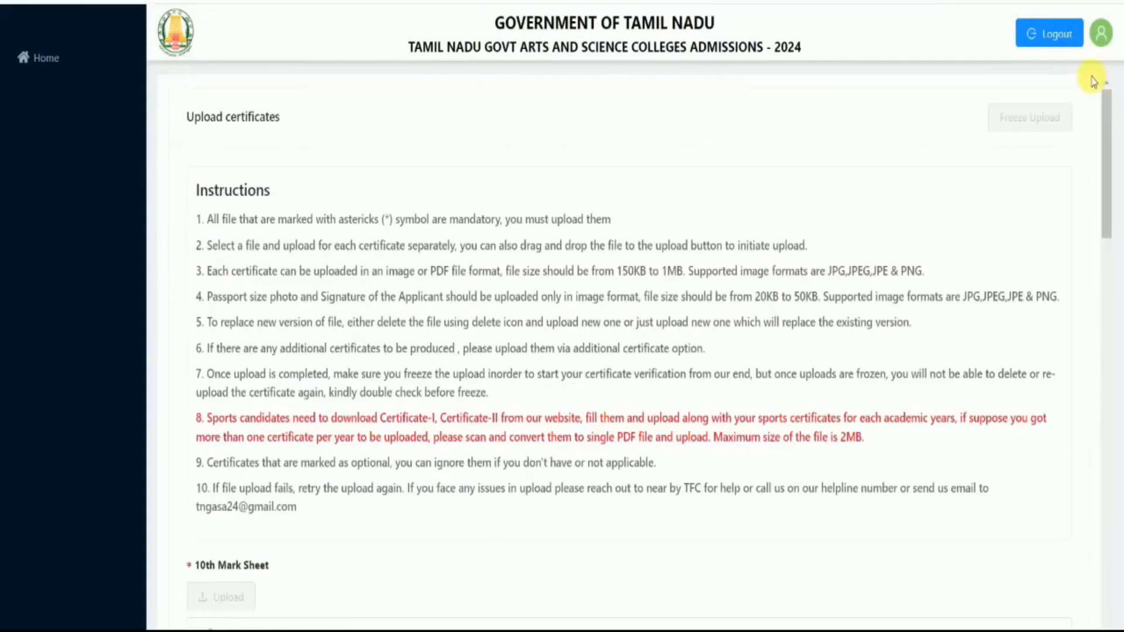
left_click(42, 63)
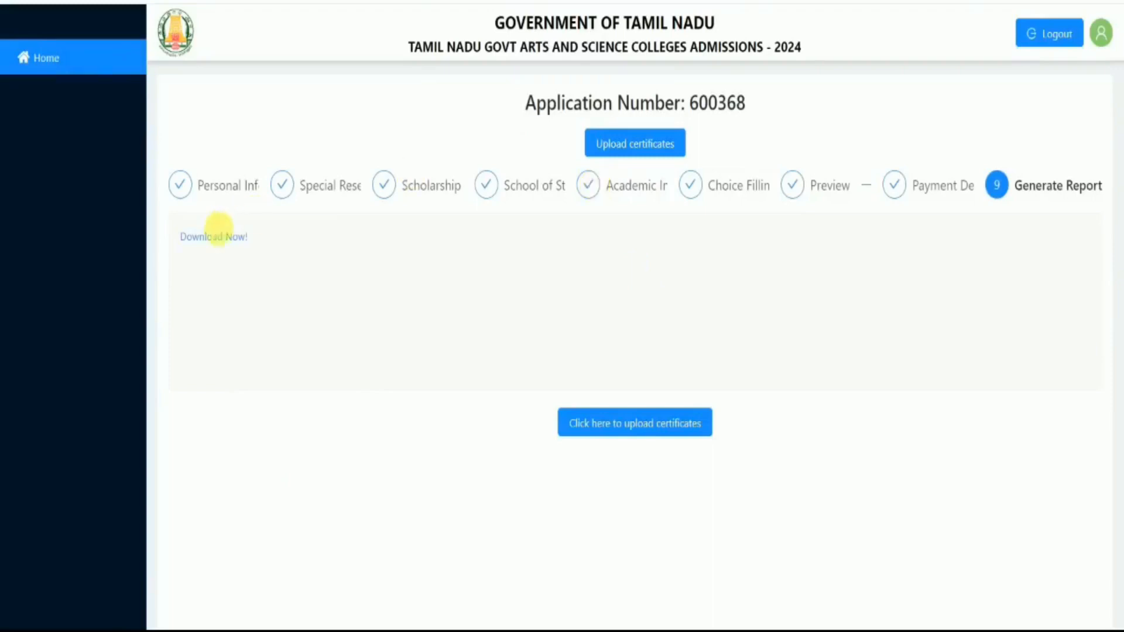
left_click(223, 245)
left_click(1034, 4)
left_click(961, 48)
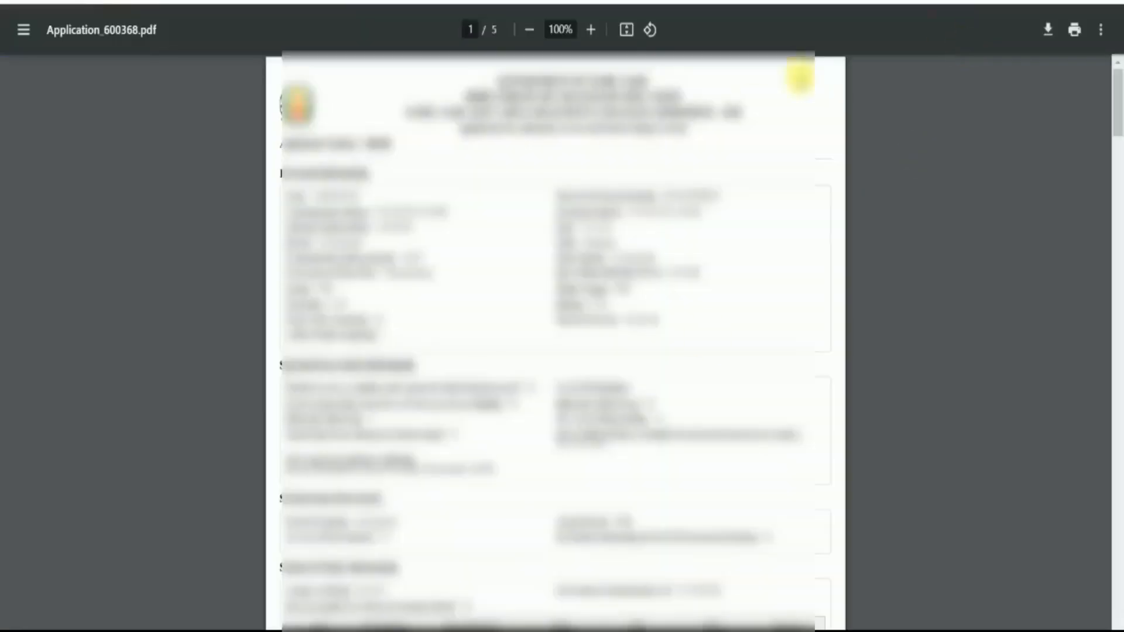
left_click_drag(1118, 112, 1119, 343)
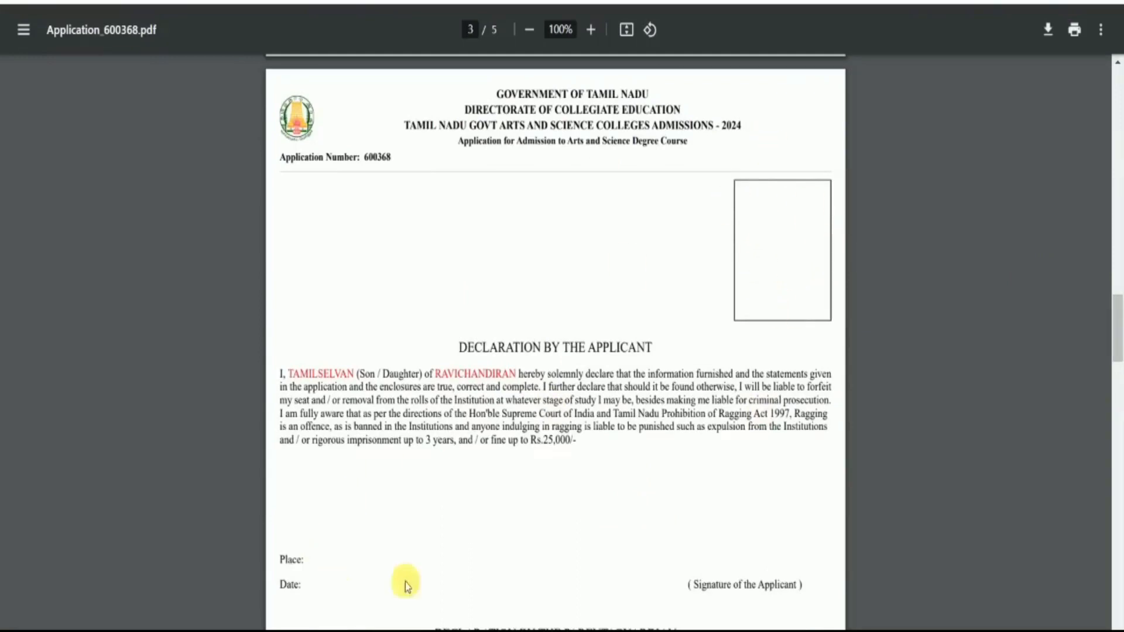
left_click_drag(1116, 351, 1119, 410)
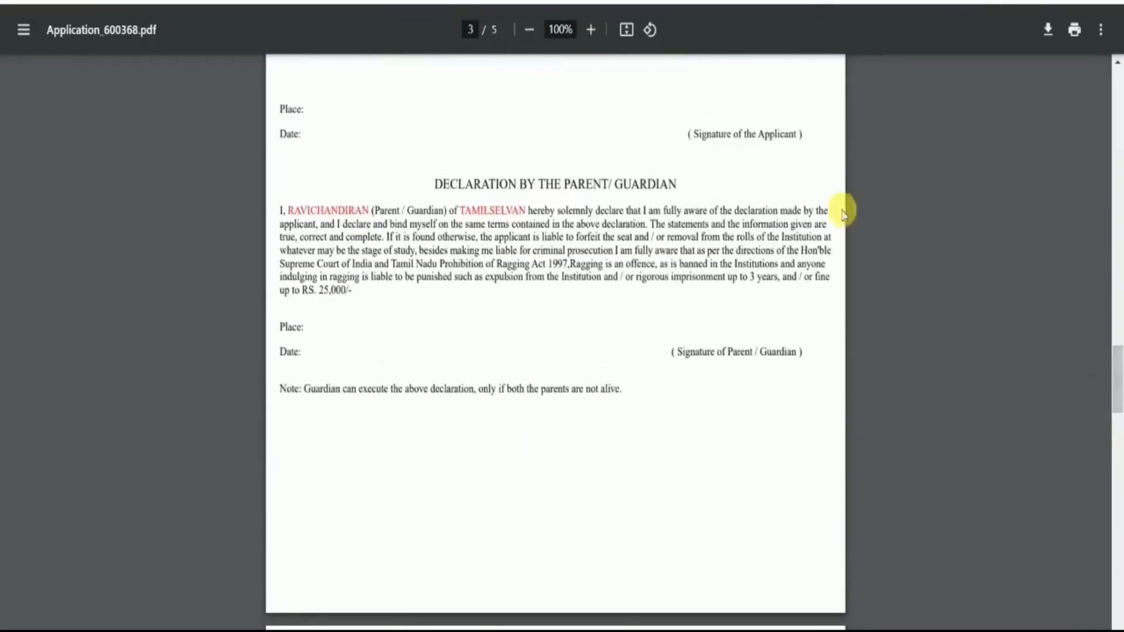